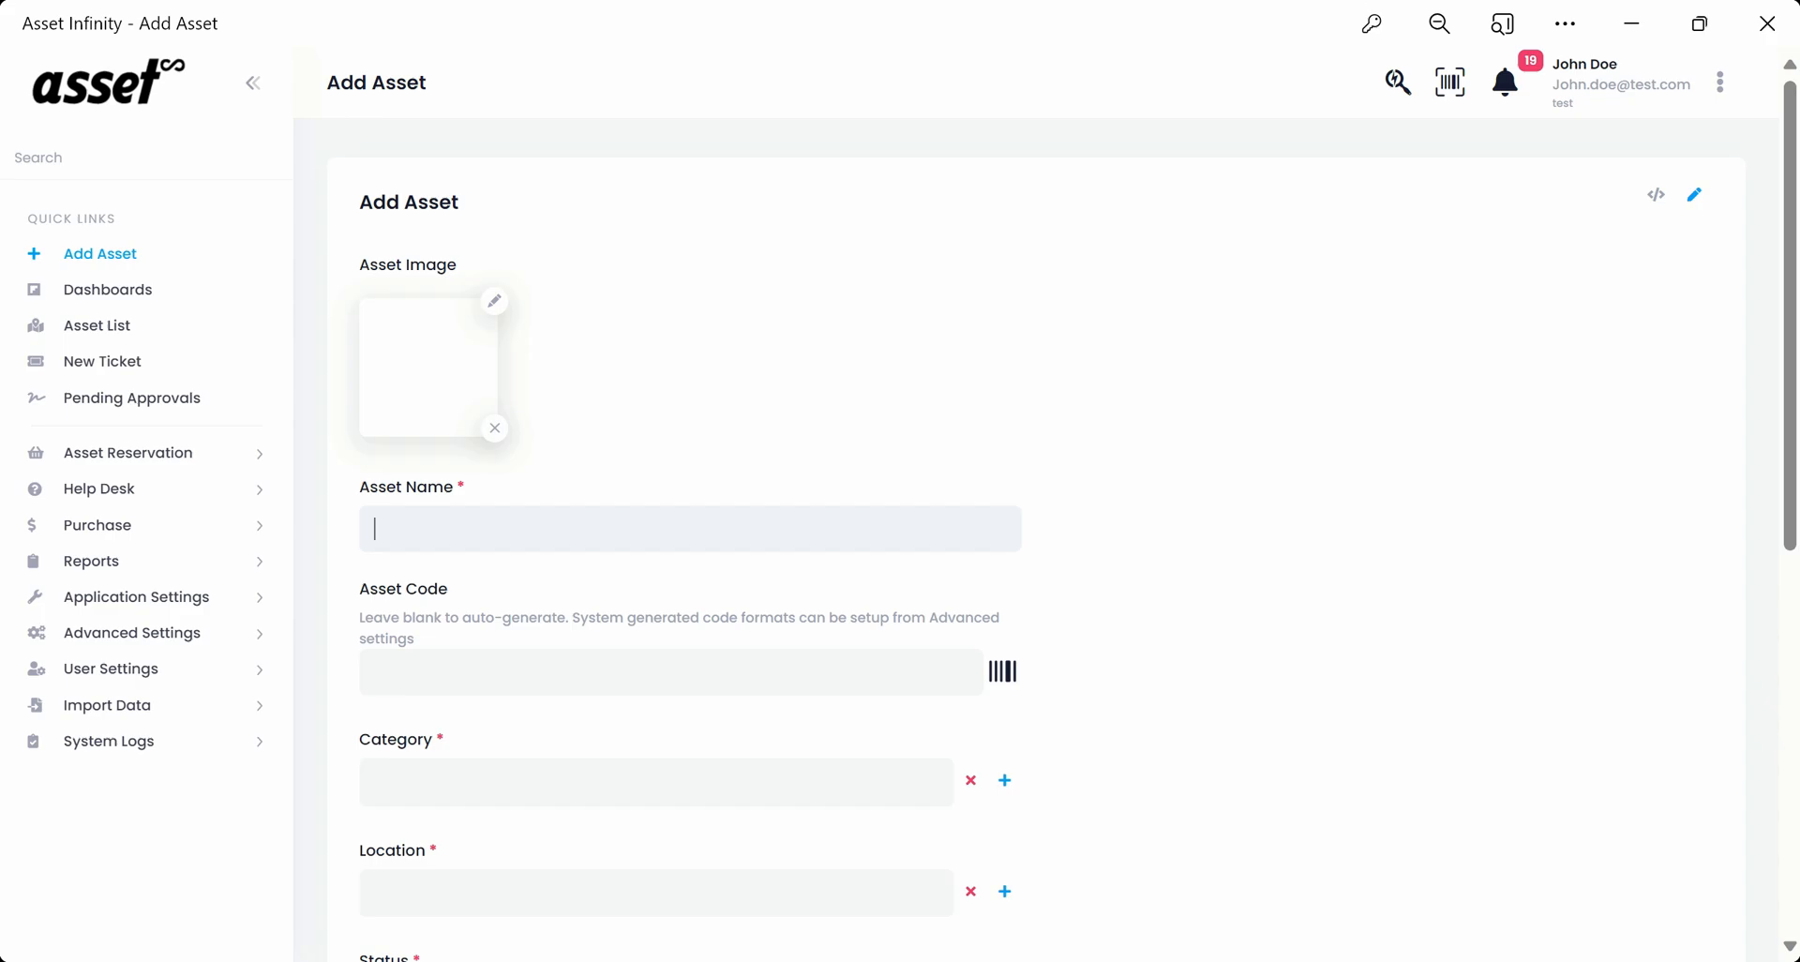
# Step: Enter 'HP Laptop' as the asset name and begin choosing its image
pyautogui.write('HP Laptopn')
pyautogui.press('BackSpace')
pyautogui.click(493, 304)
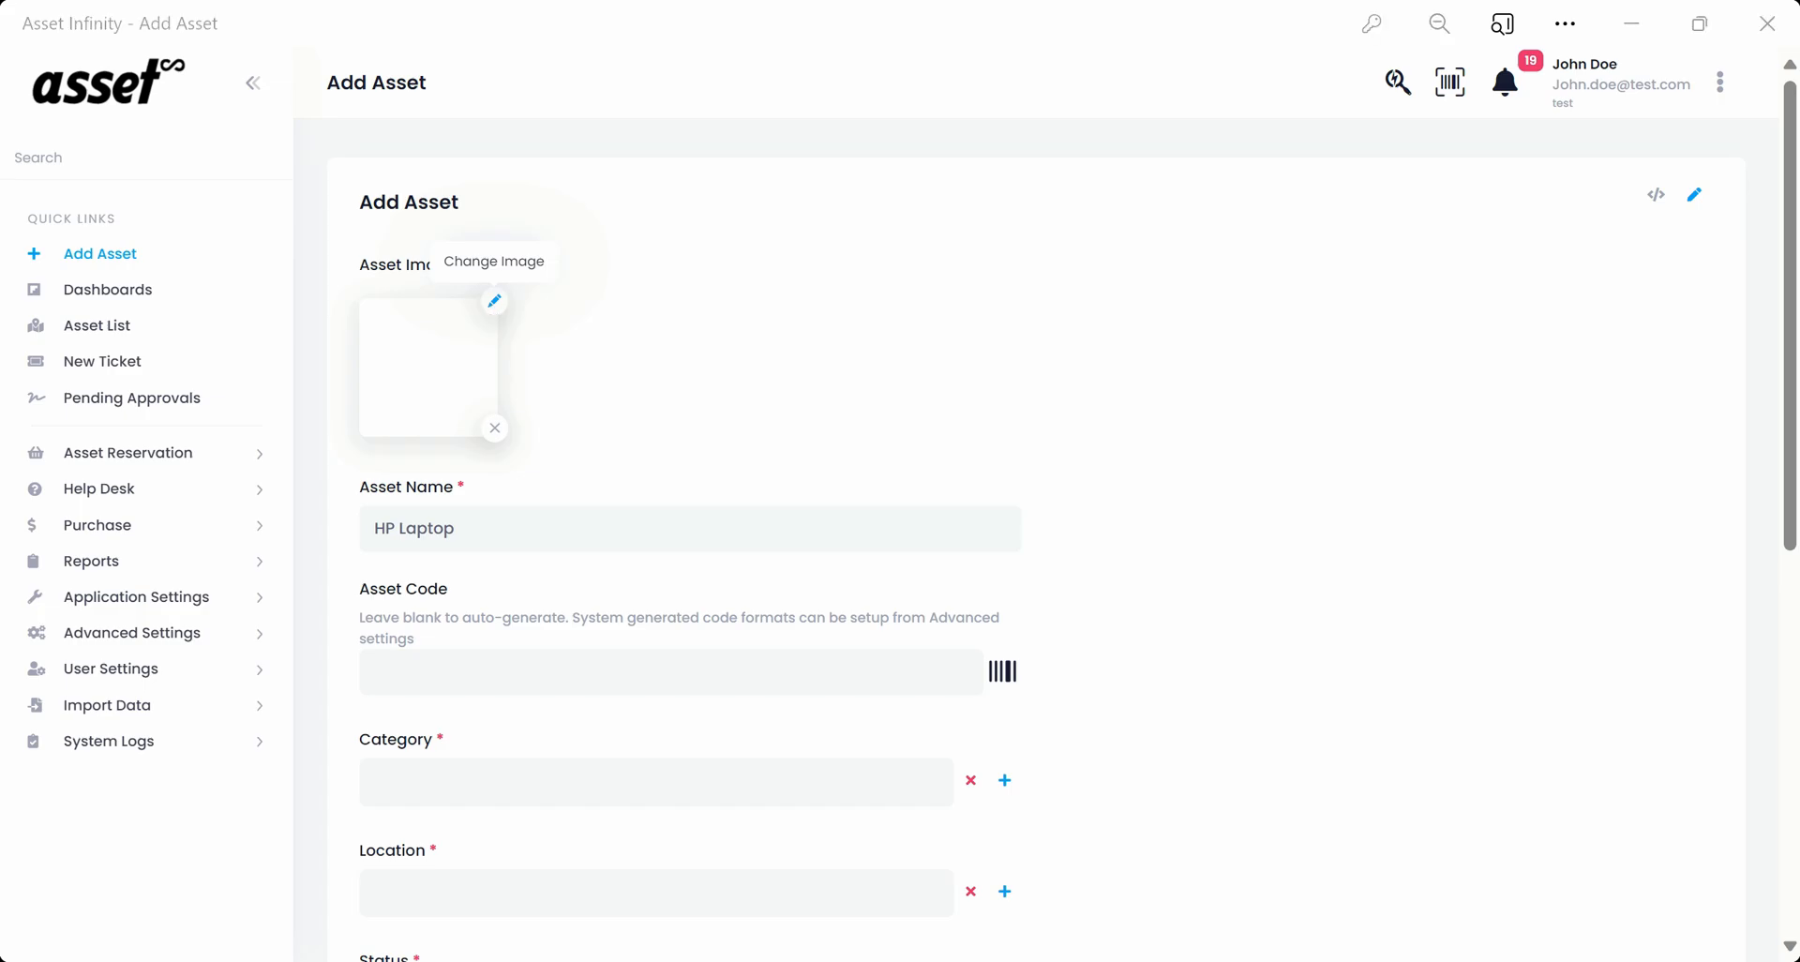
# Step: Attach the laptop photo and leave Asset Code blank so it auto-generates
pyautogui.scroll(-3, 744, 374)
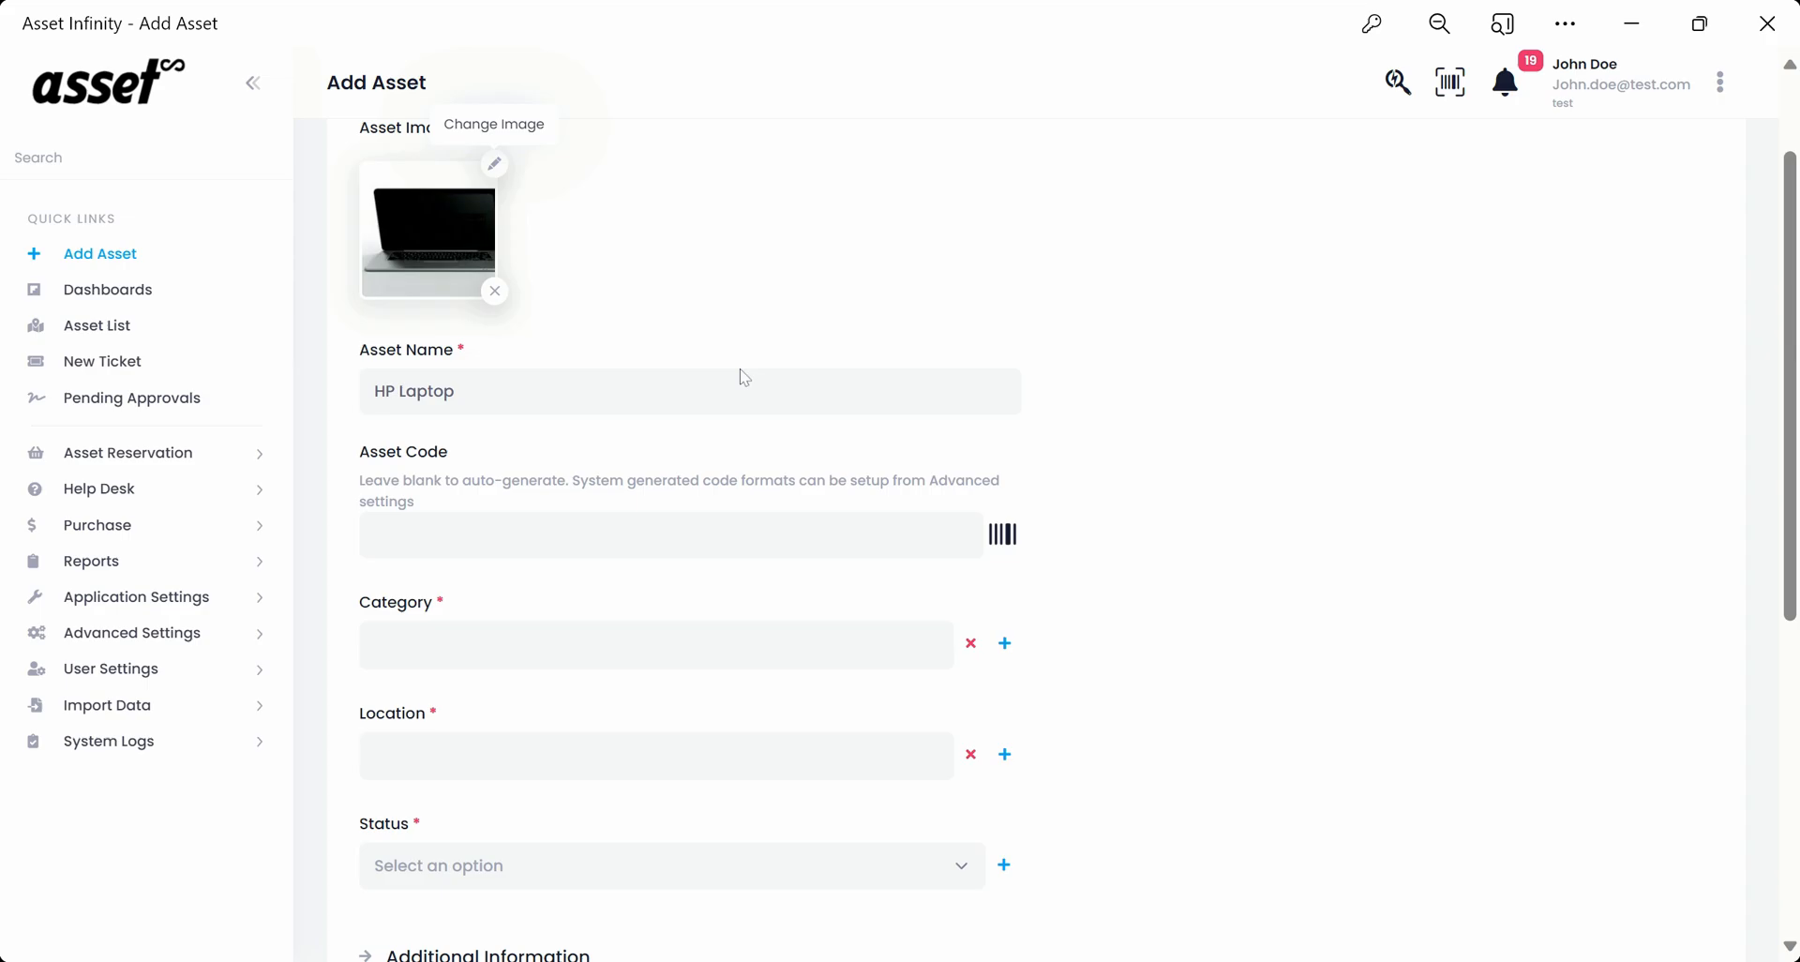
pyautogui.write('A')
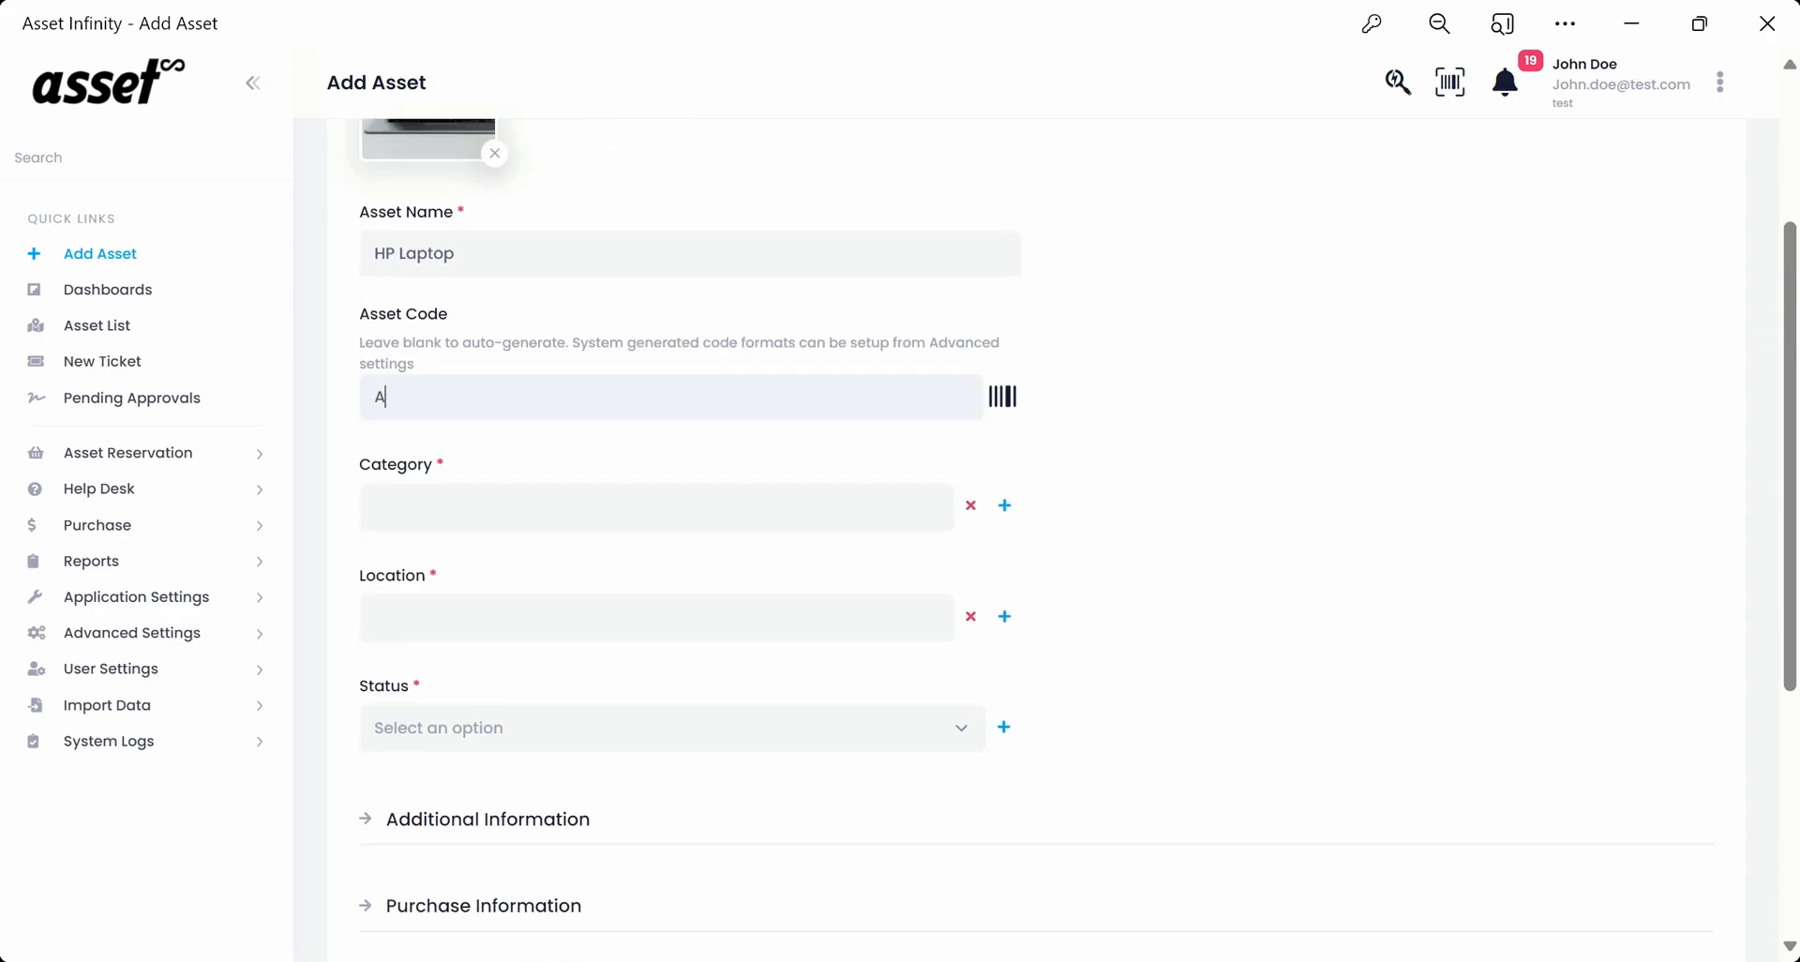
pyautogui.write('ST/13542/LP-123')
pyautogui.hotkey('shift', 'Home')
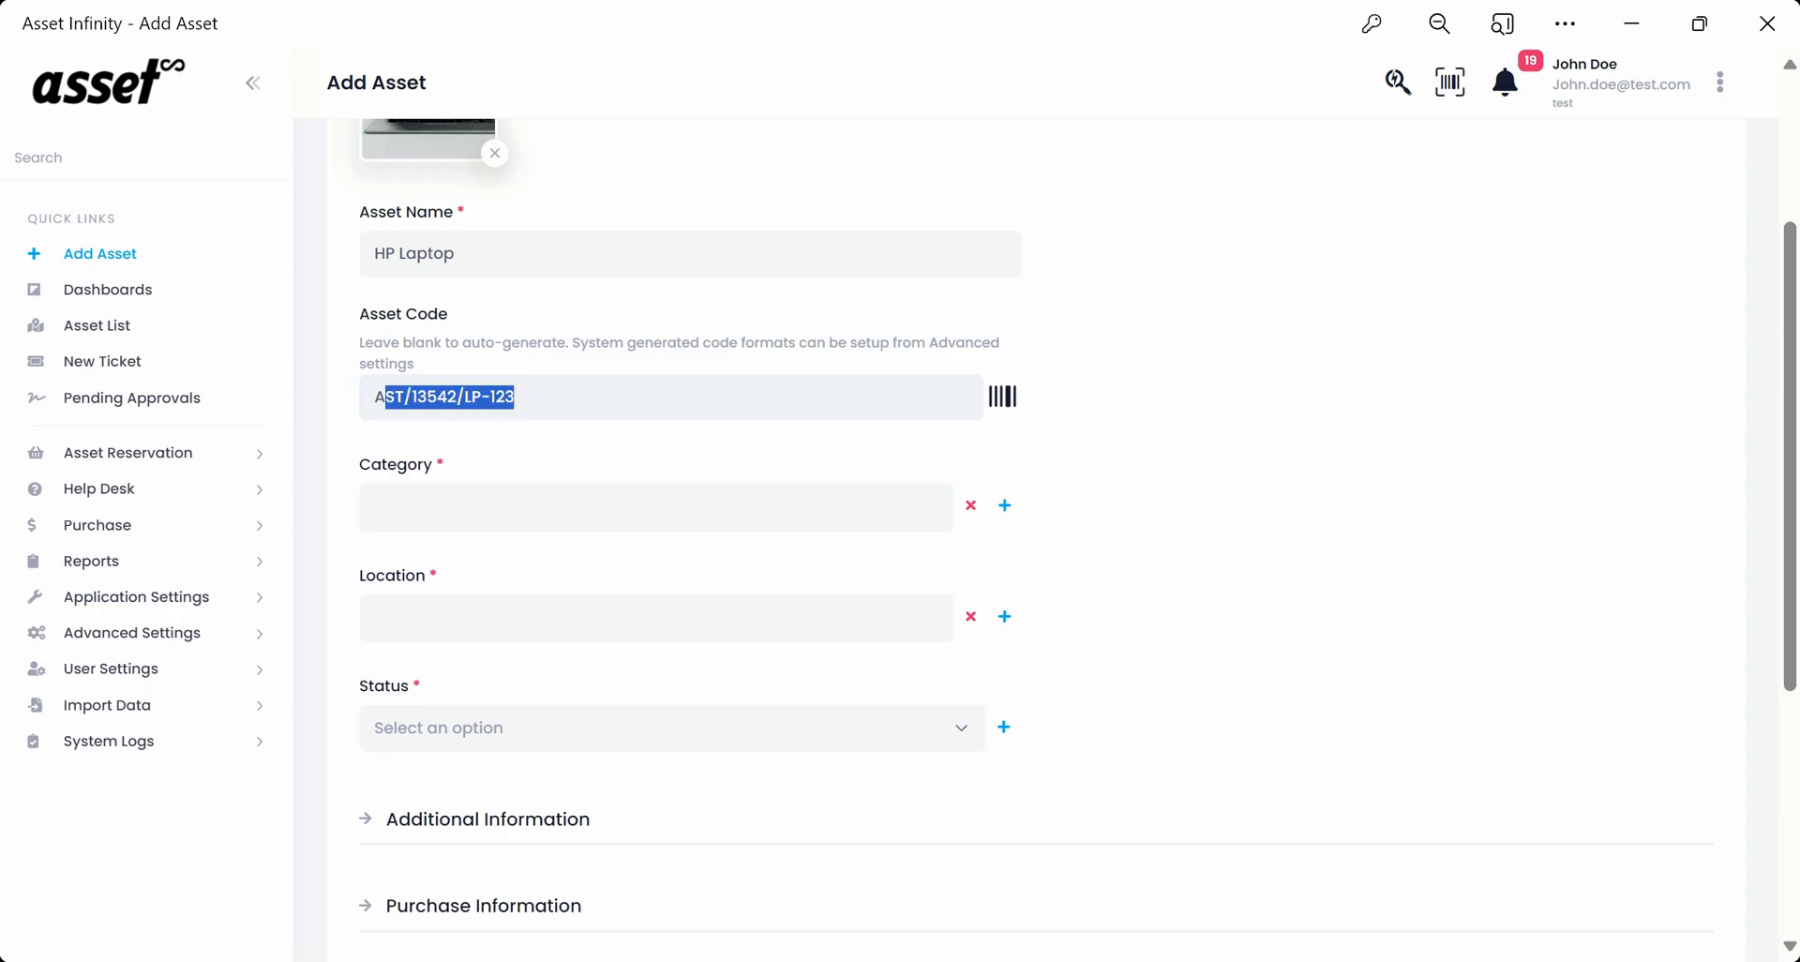
pyautogui.write('12')
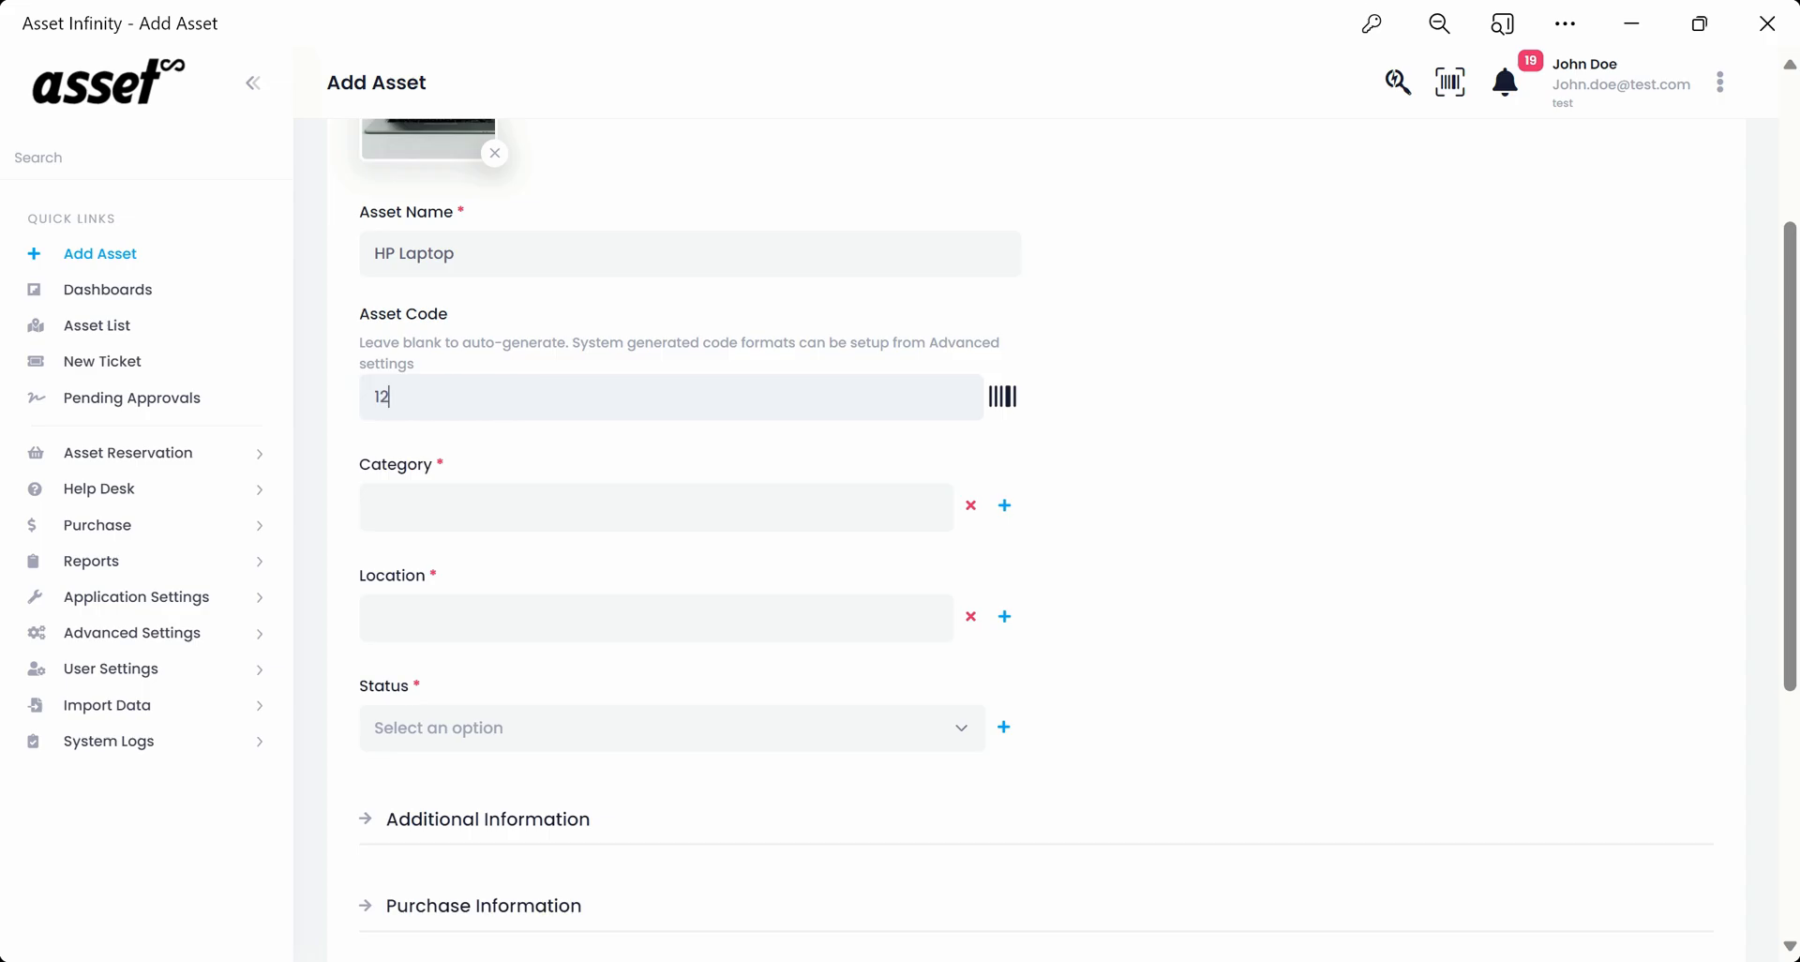
pyautogui.write('39865')
pyautogui.moveTo(448, 398); pyautogui.dragTo(345, 402)
pyautogui.press('BackSpace')
# Step: Set the category to IT Assets > Laptops and the location to Head Office
pyautogui.click(450, 507)
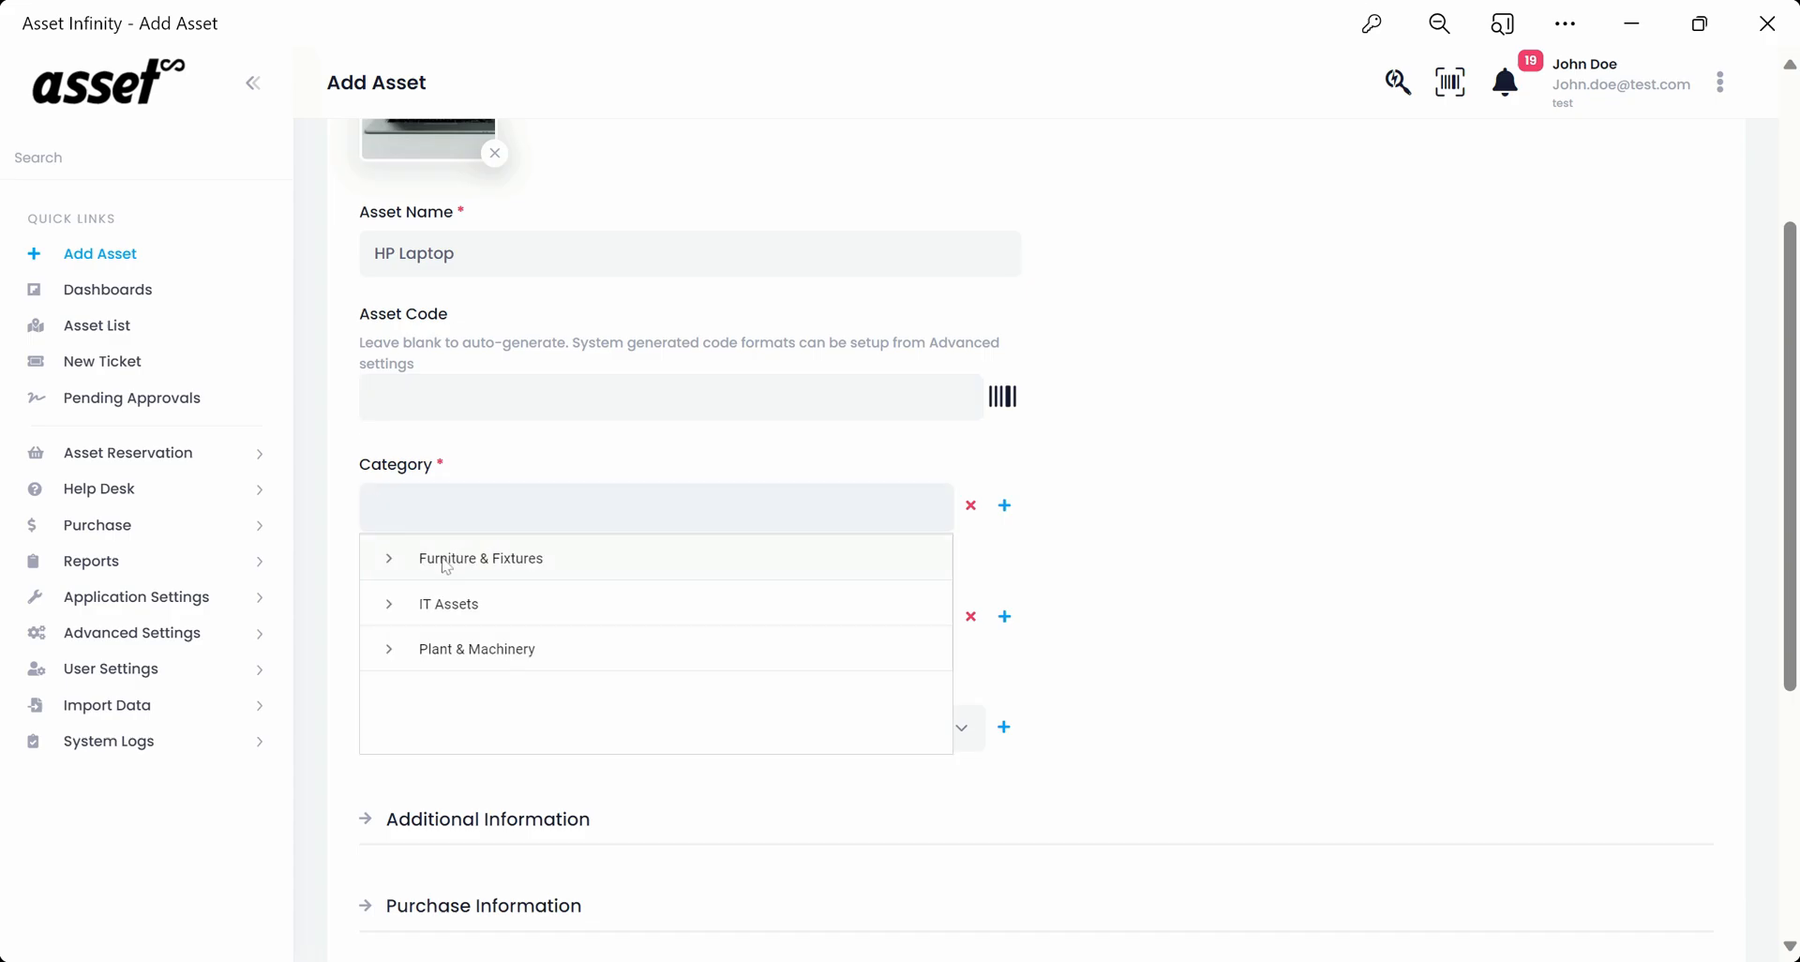
pyautogui.click(392, 611)
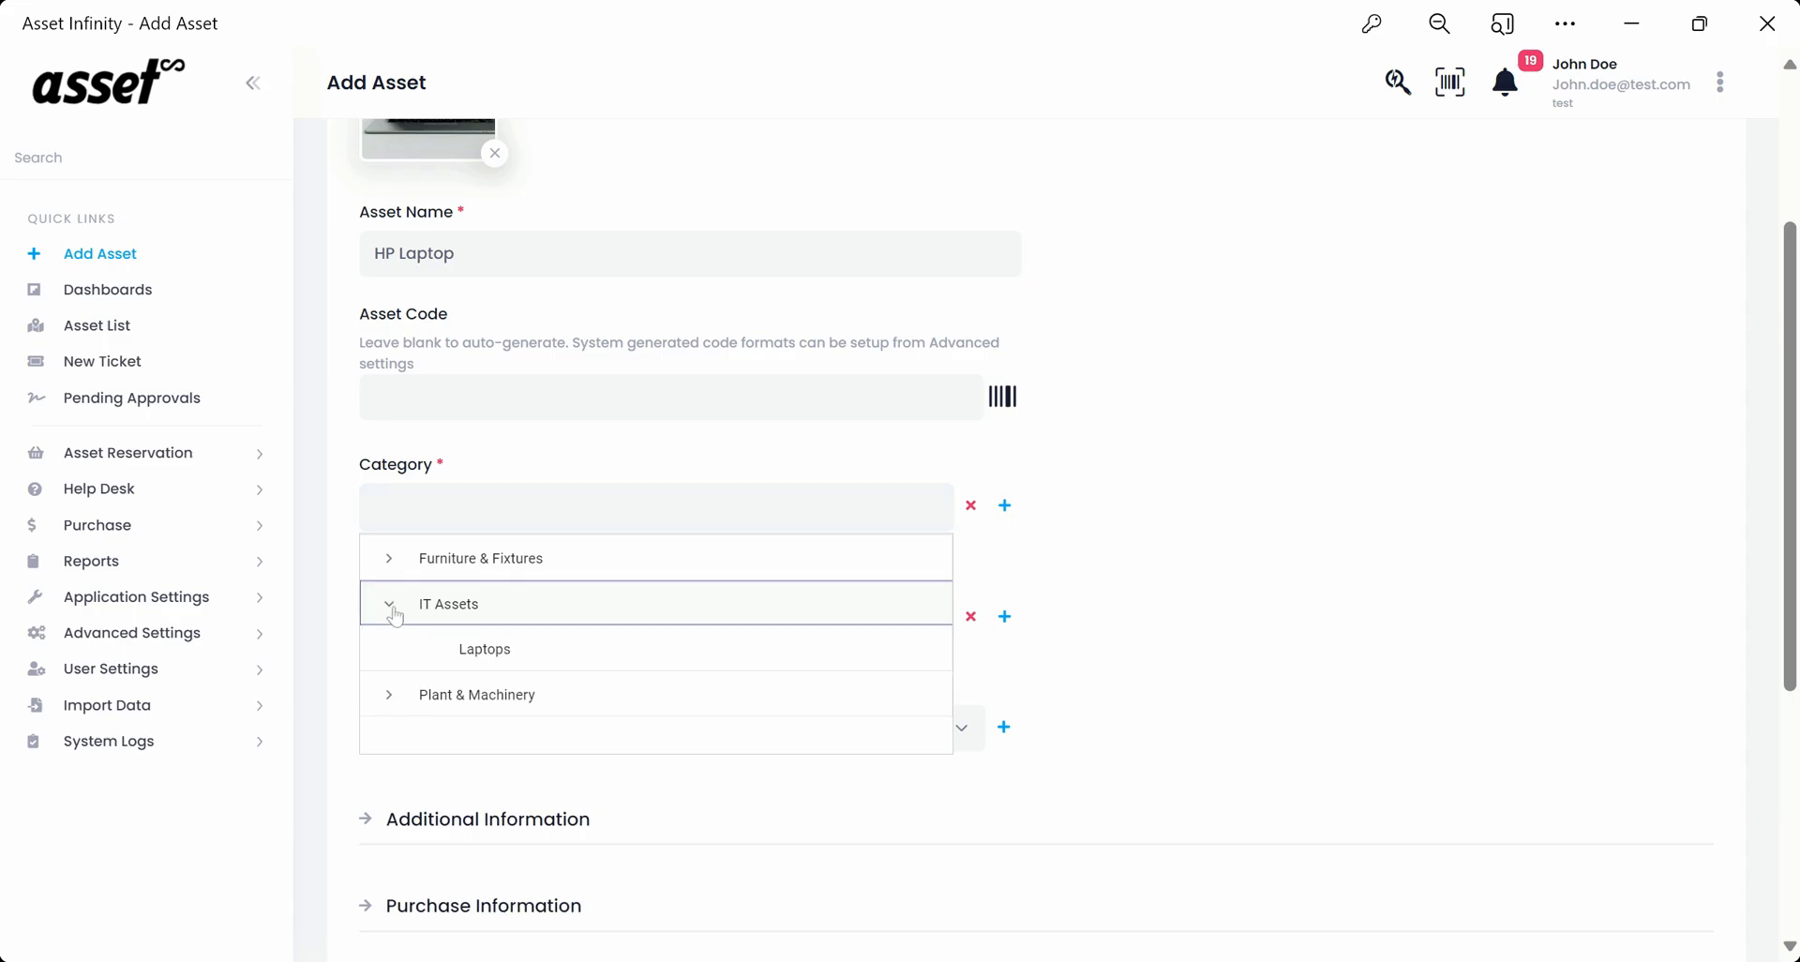
pyautogui.click(478, 651)
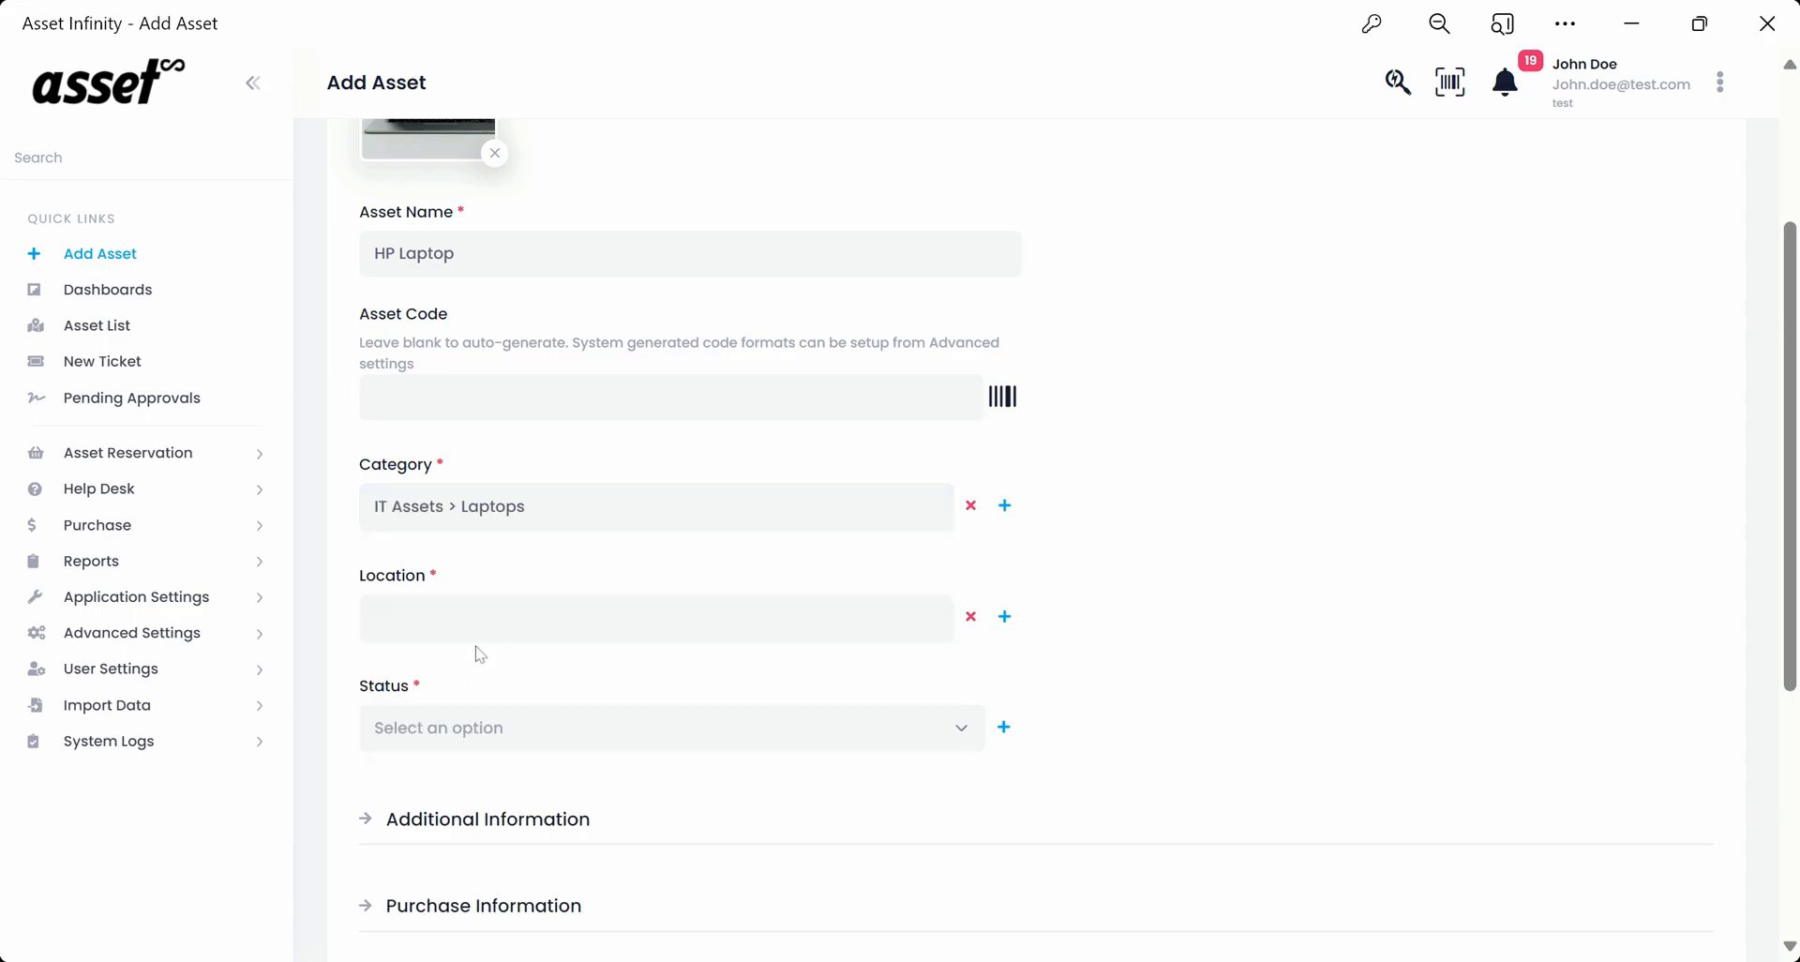
pyautogui.click(488, 619)
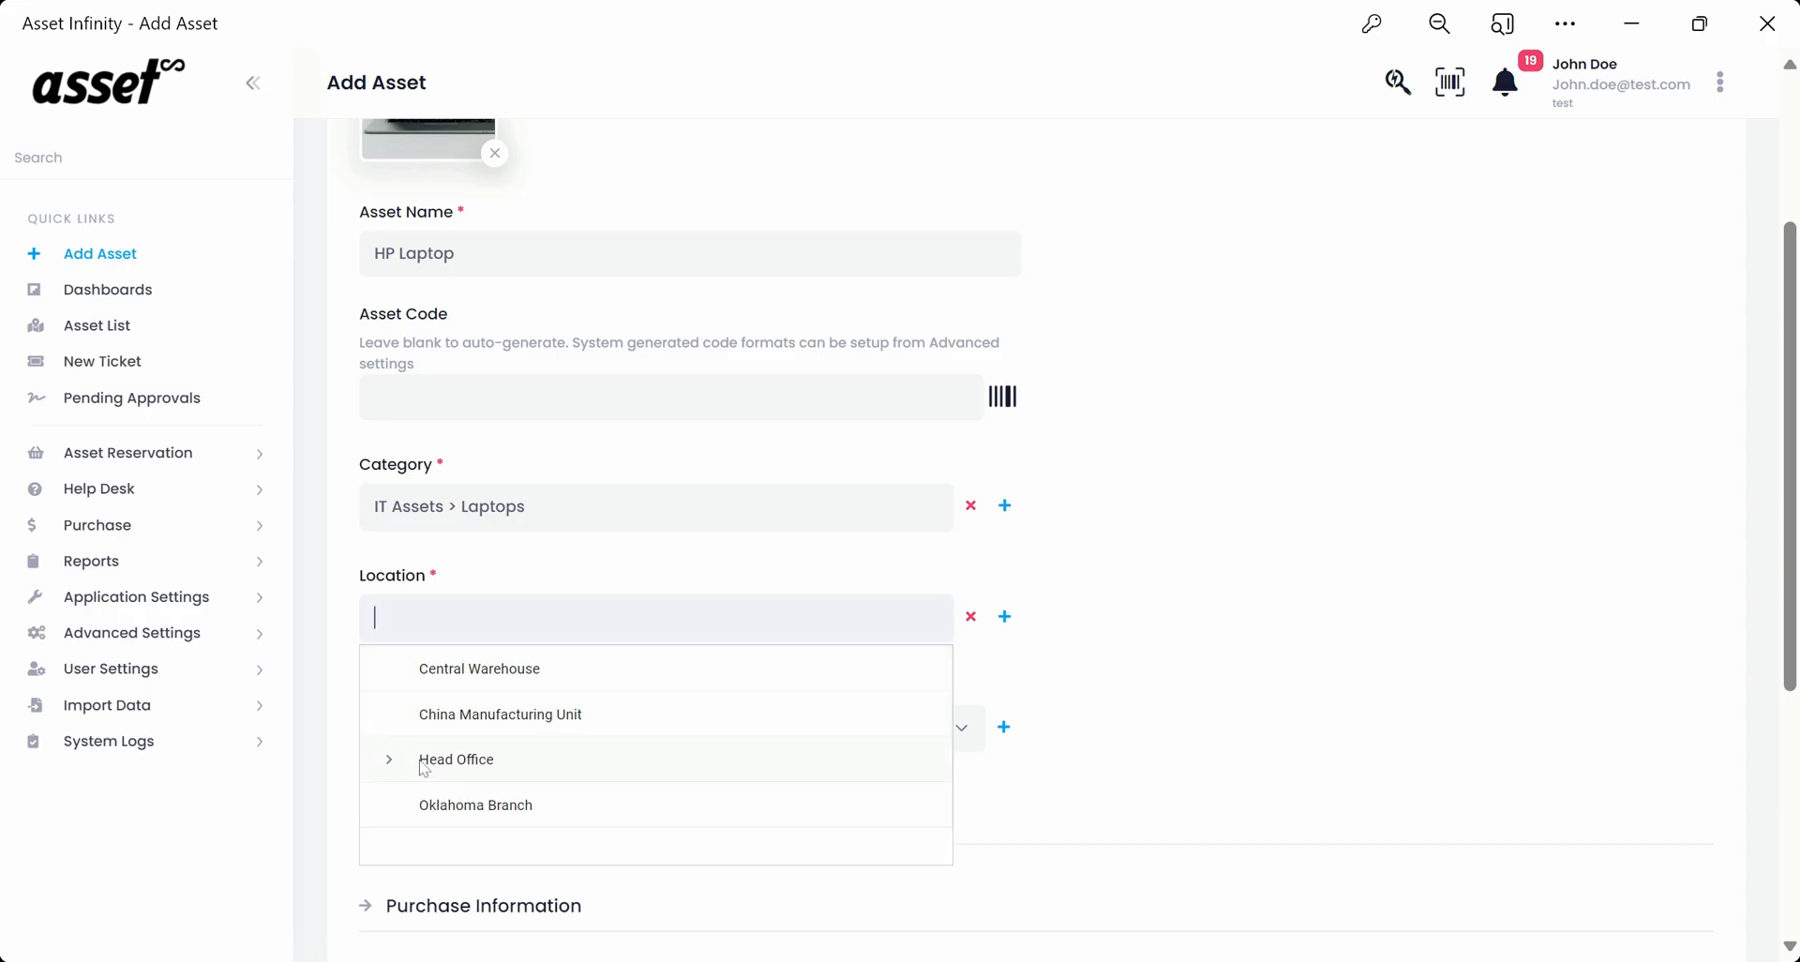
pyautogui.click(392, 767)
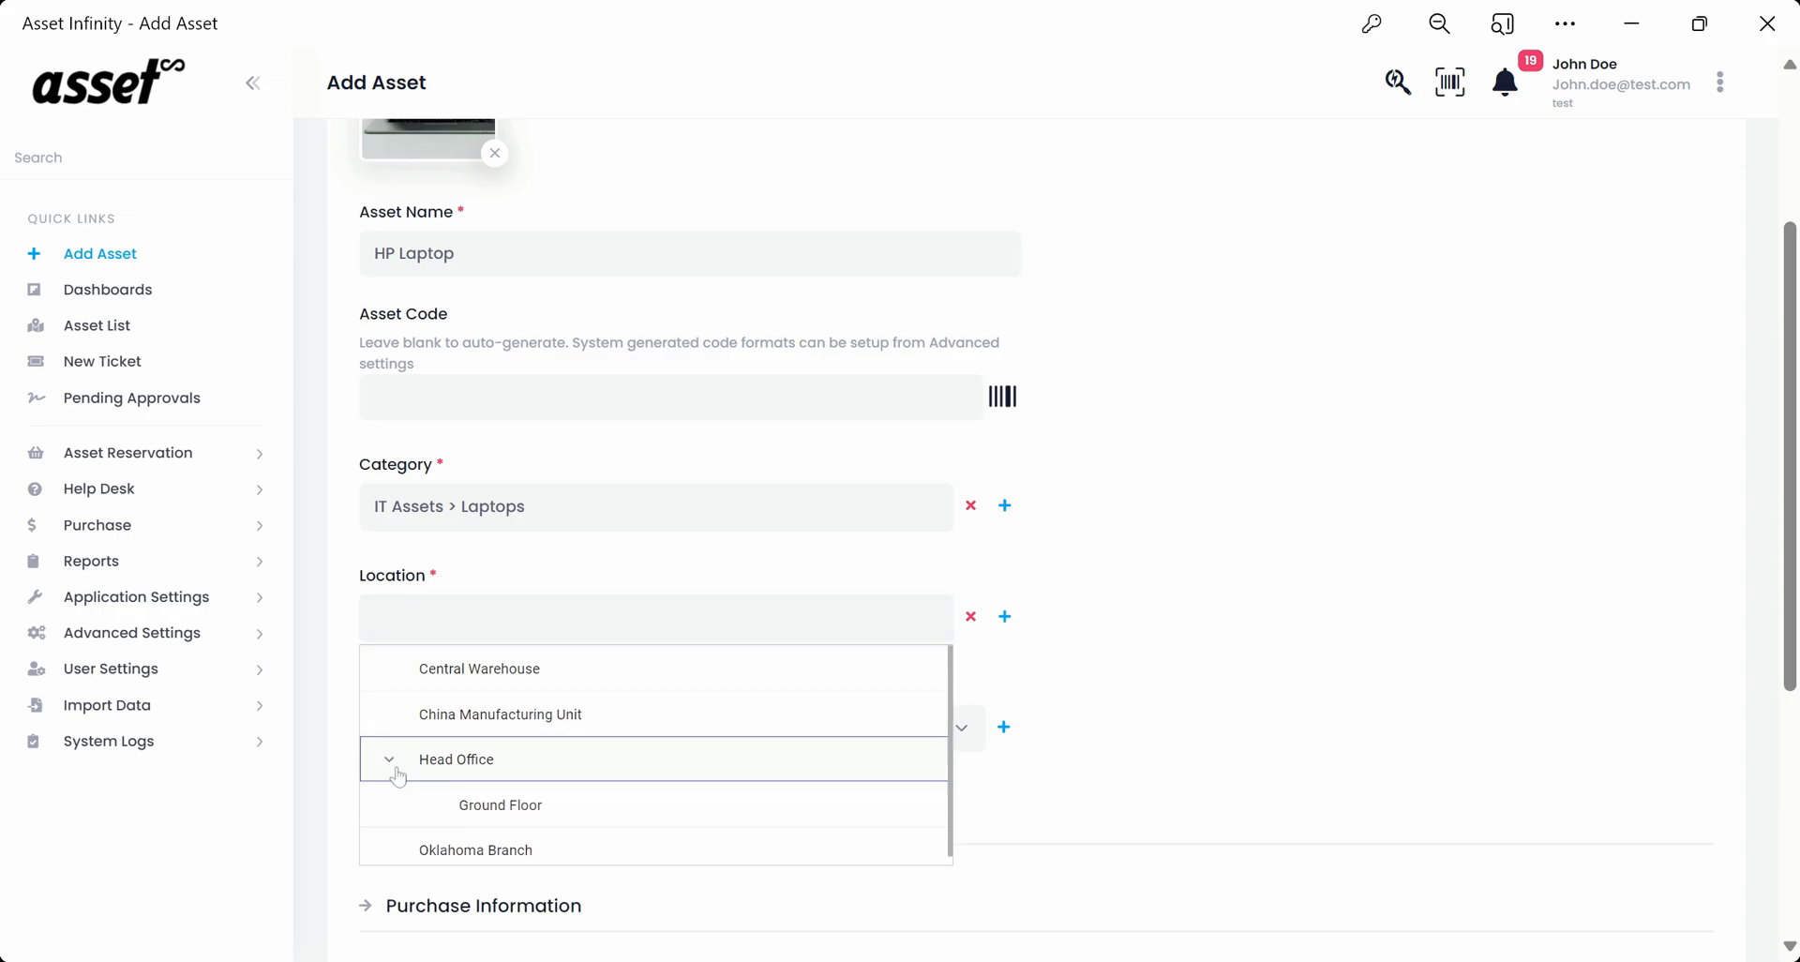
pyautogui.click(499, 806)
pyautogui.click(582, 617)
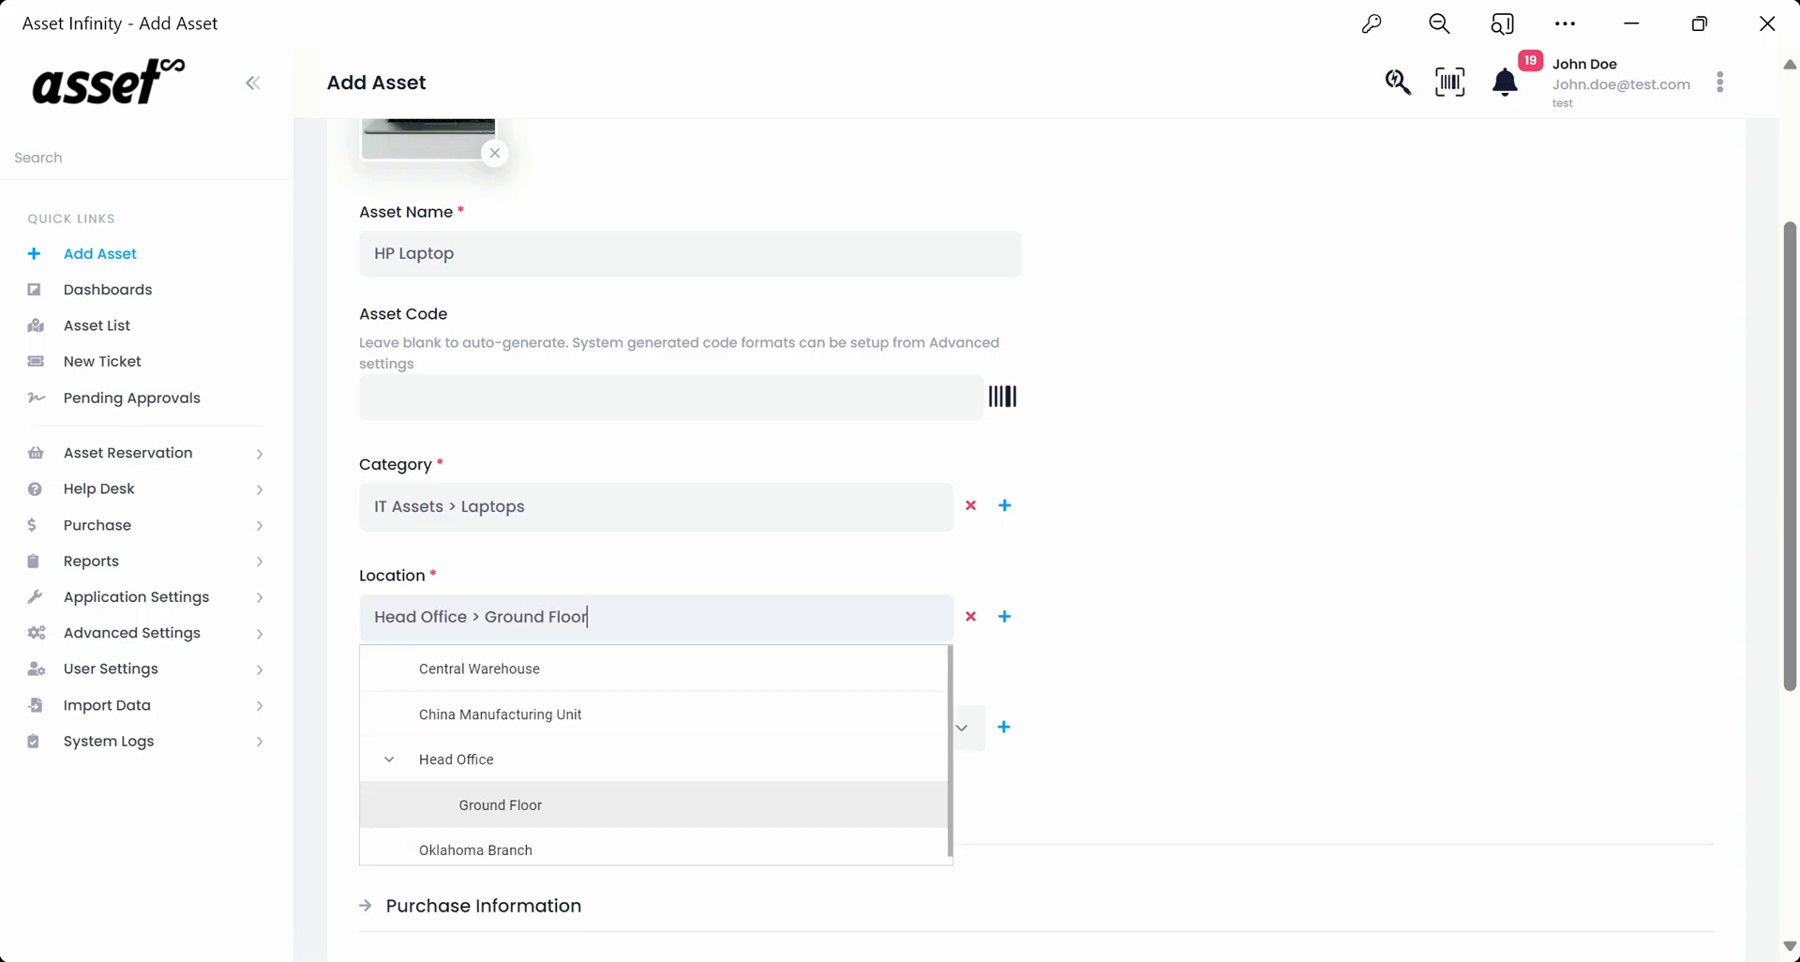
pyautogui.click(452, 764)
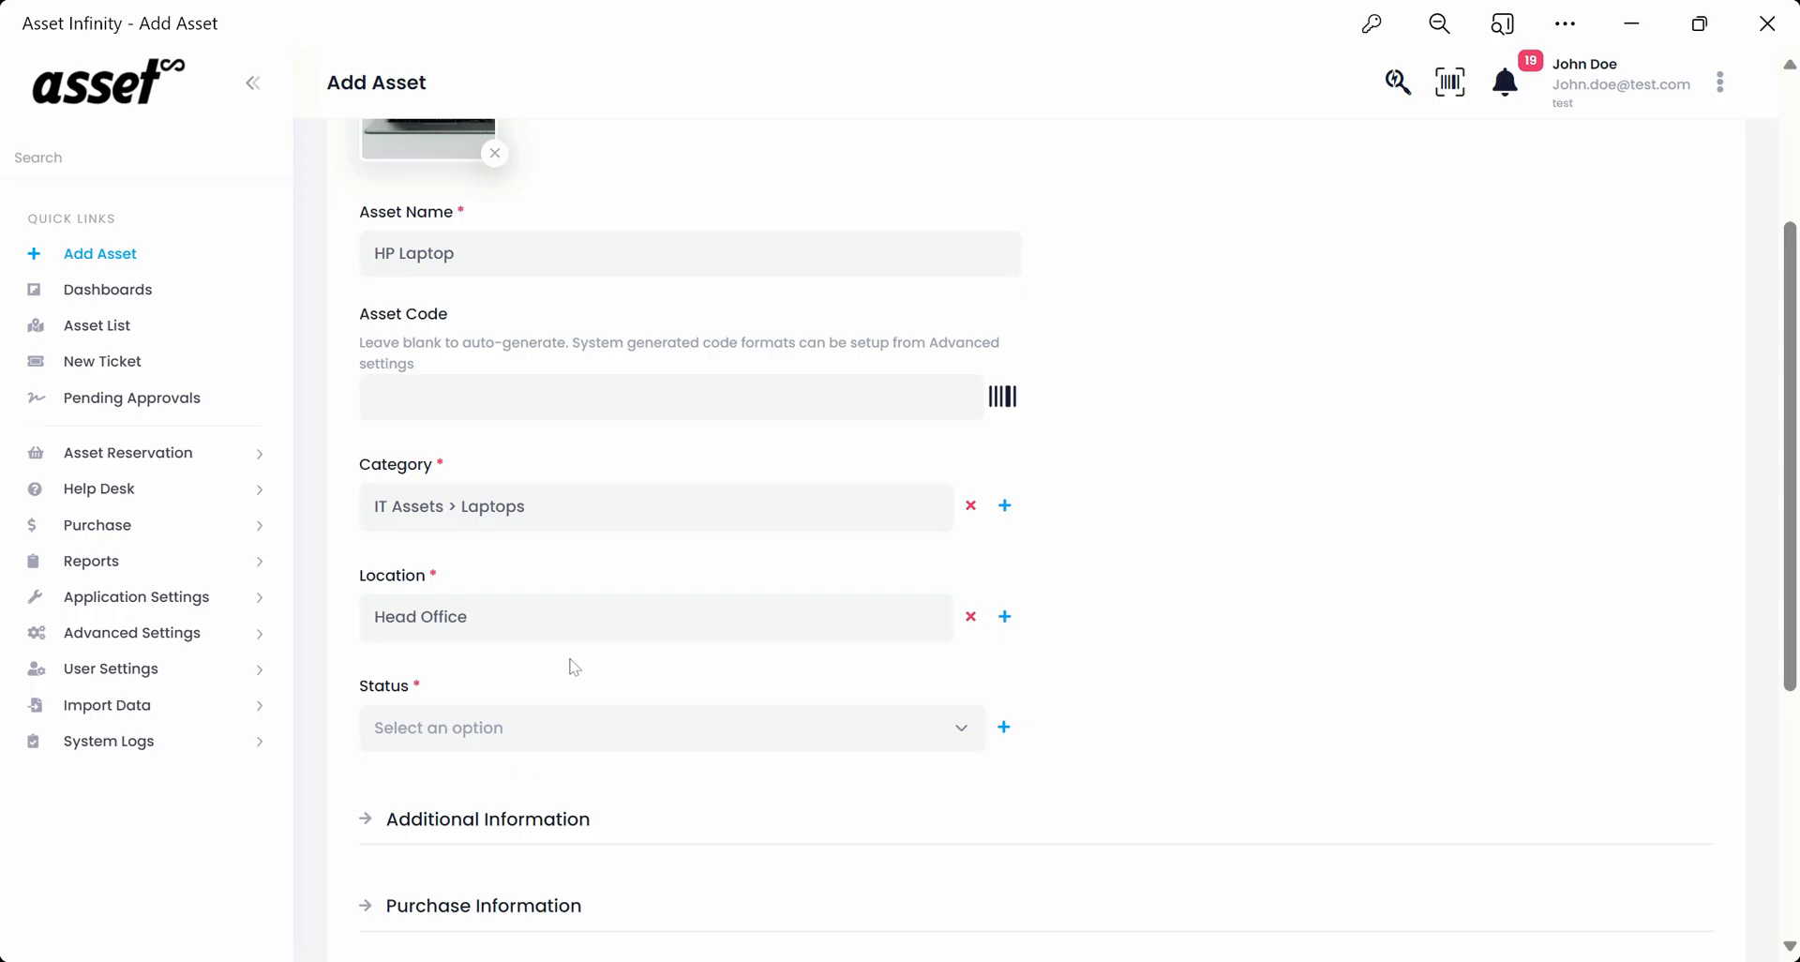
# Step: Set the asset status to In Use
pyautogui.scroll(-1, 574, 667)
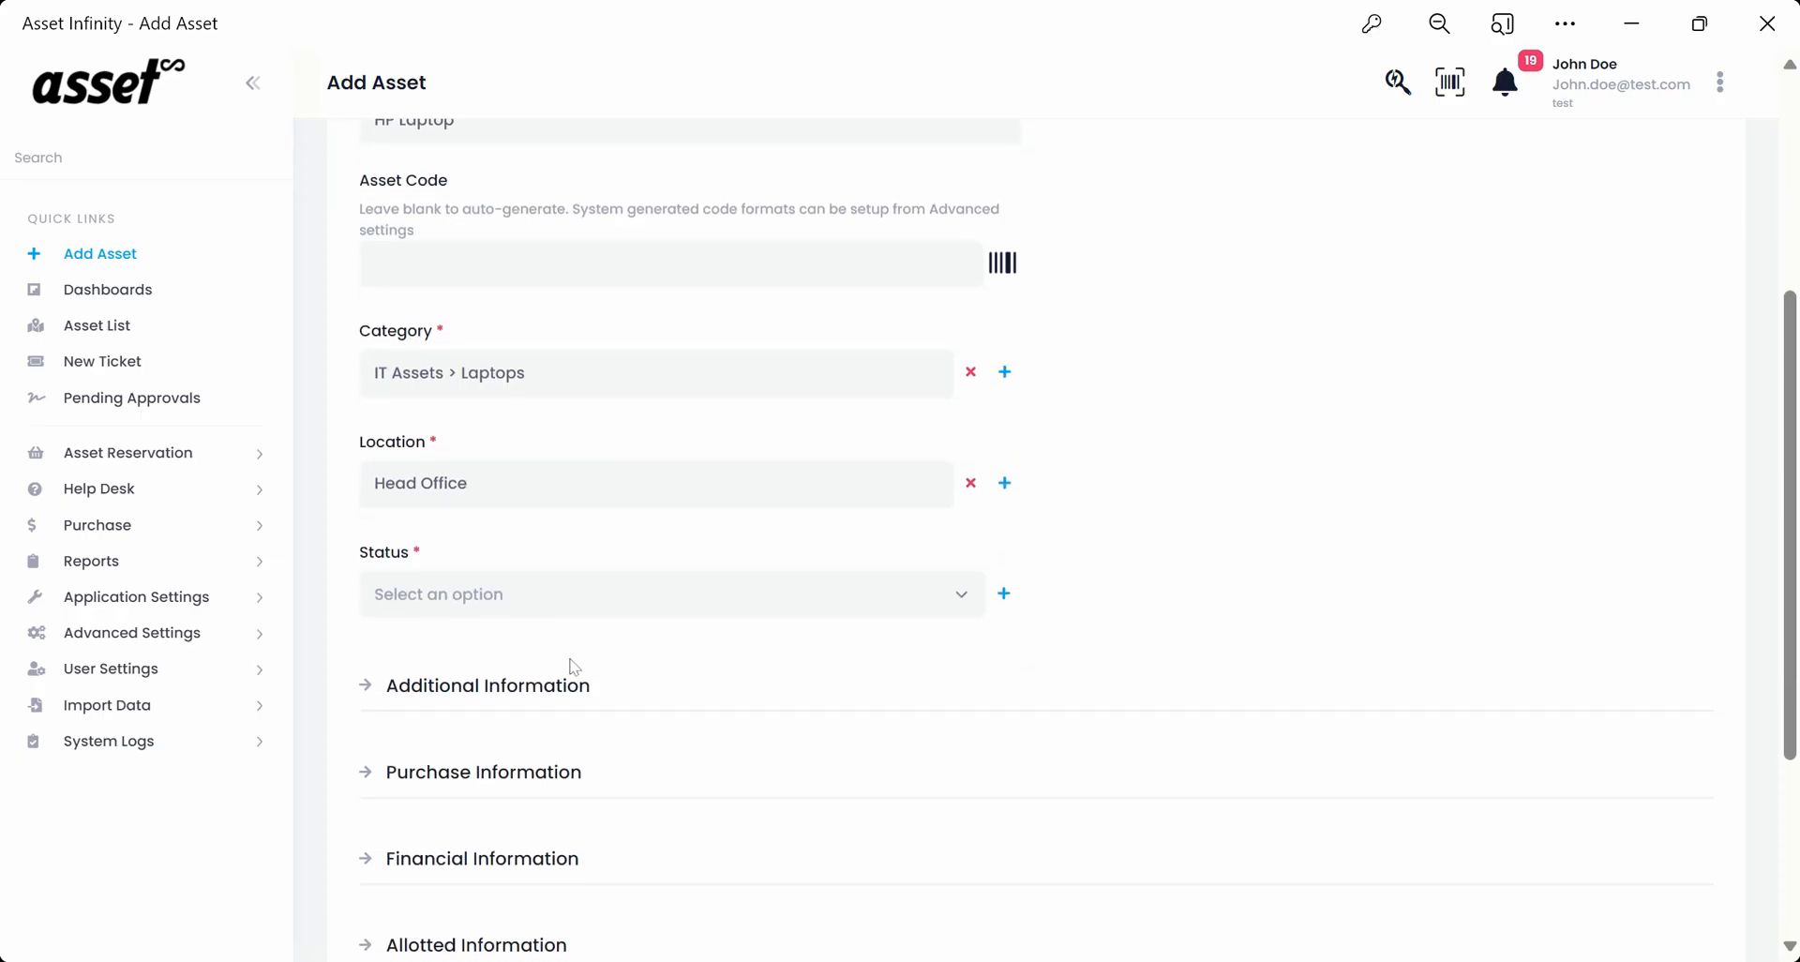
pyautogui.click(656, 592)
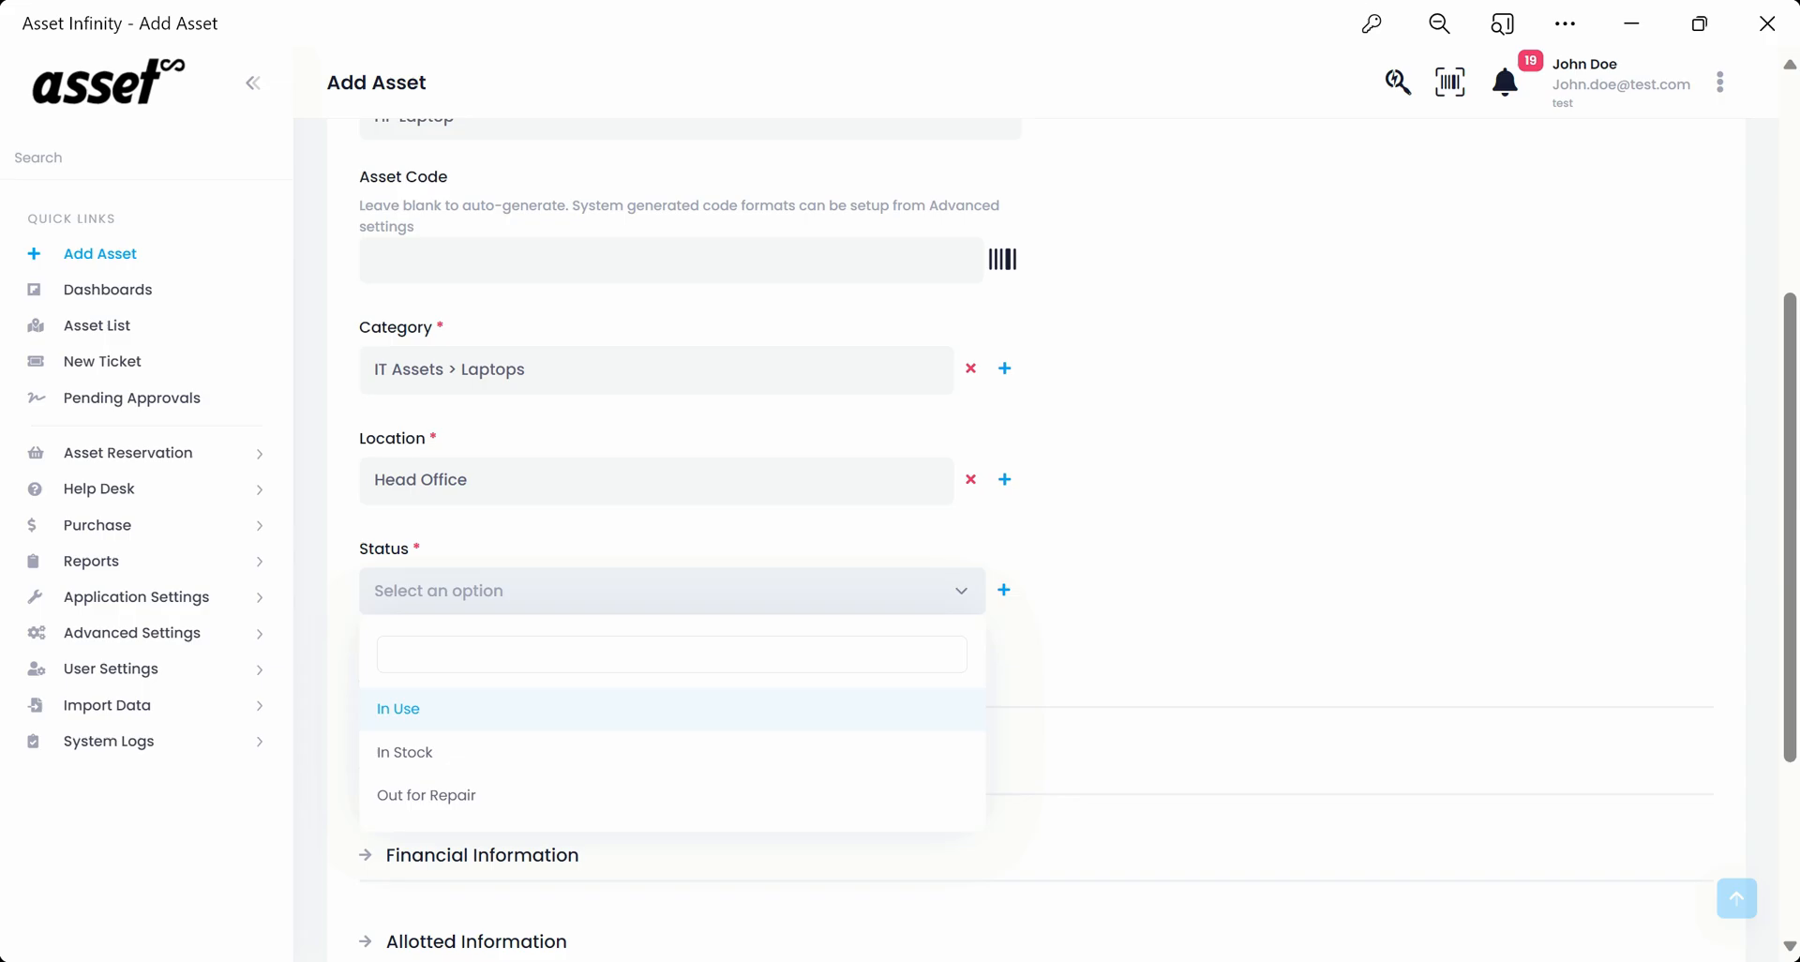
pyautogui.click(485, 716)
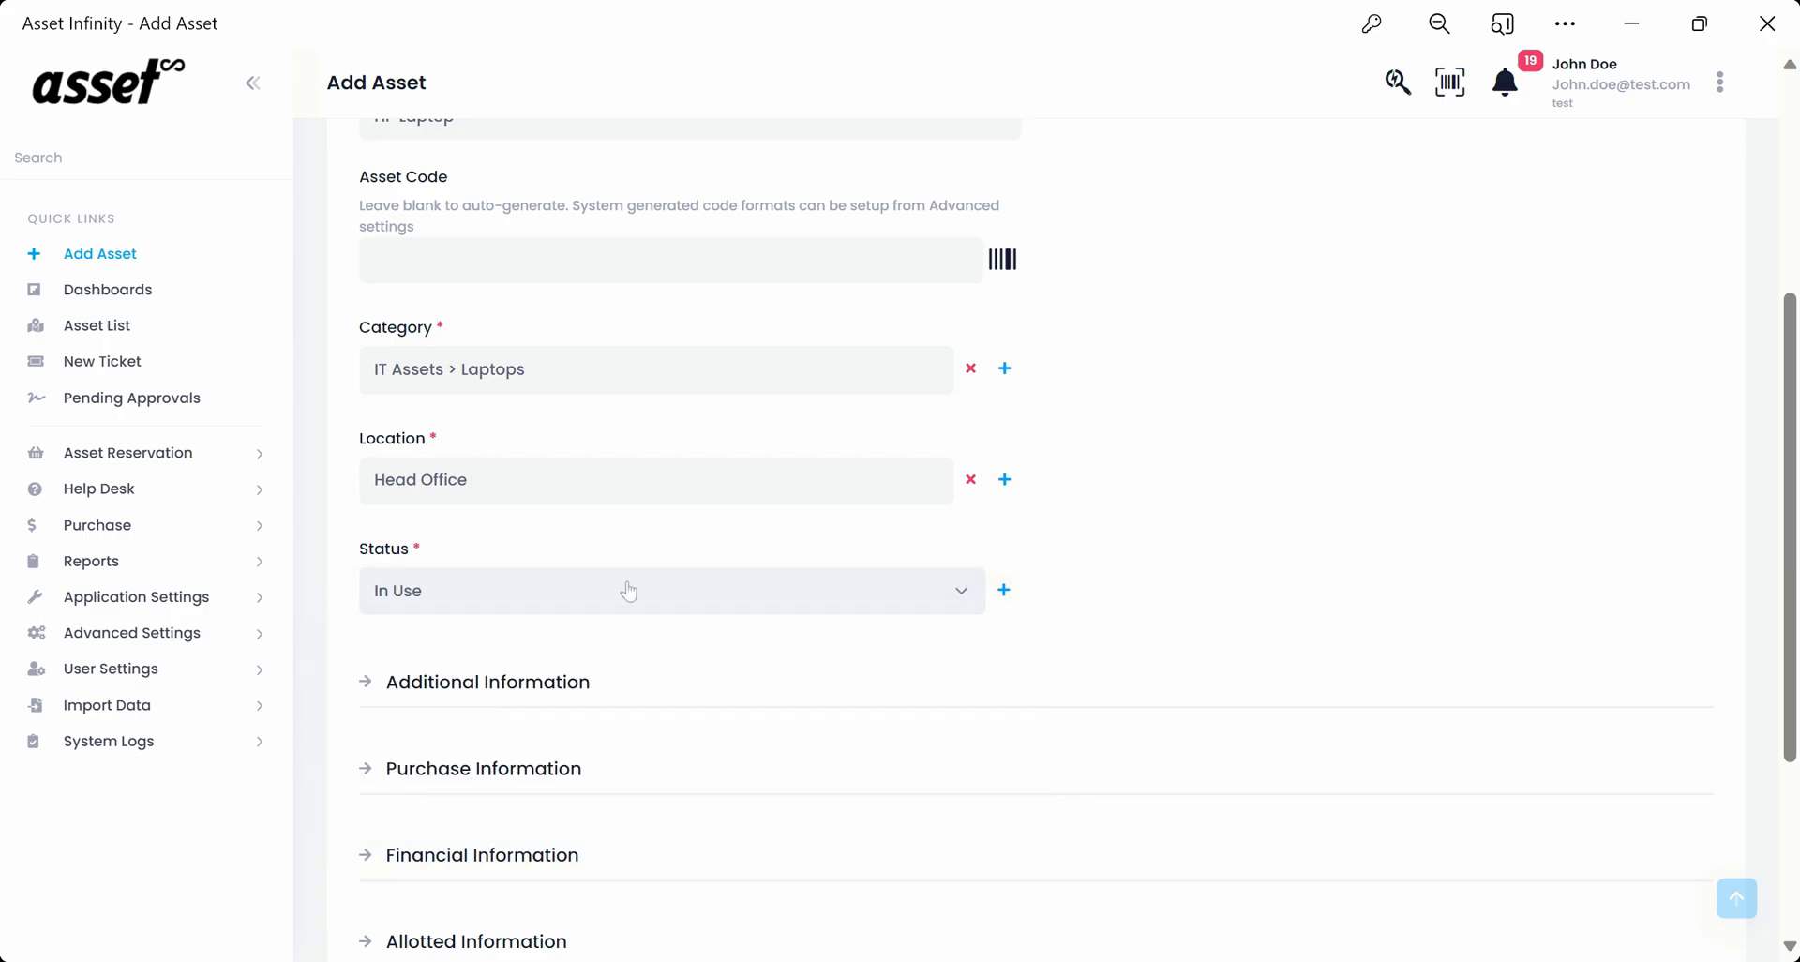
pyautogui.scroll(-1, 563, 717)
pyautogui.scroll(-1, 711, 640)
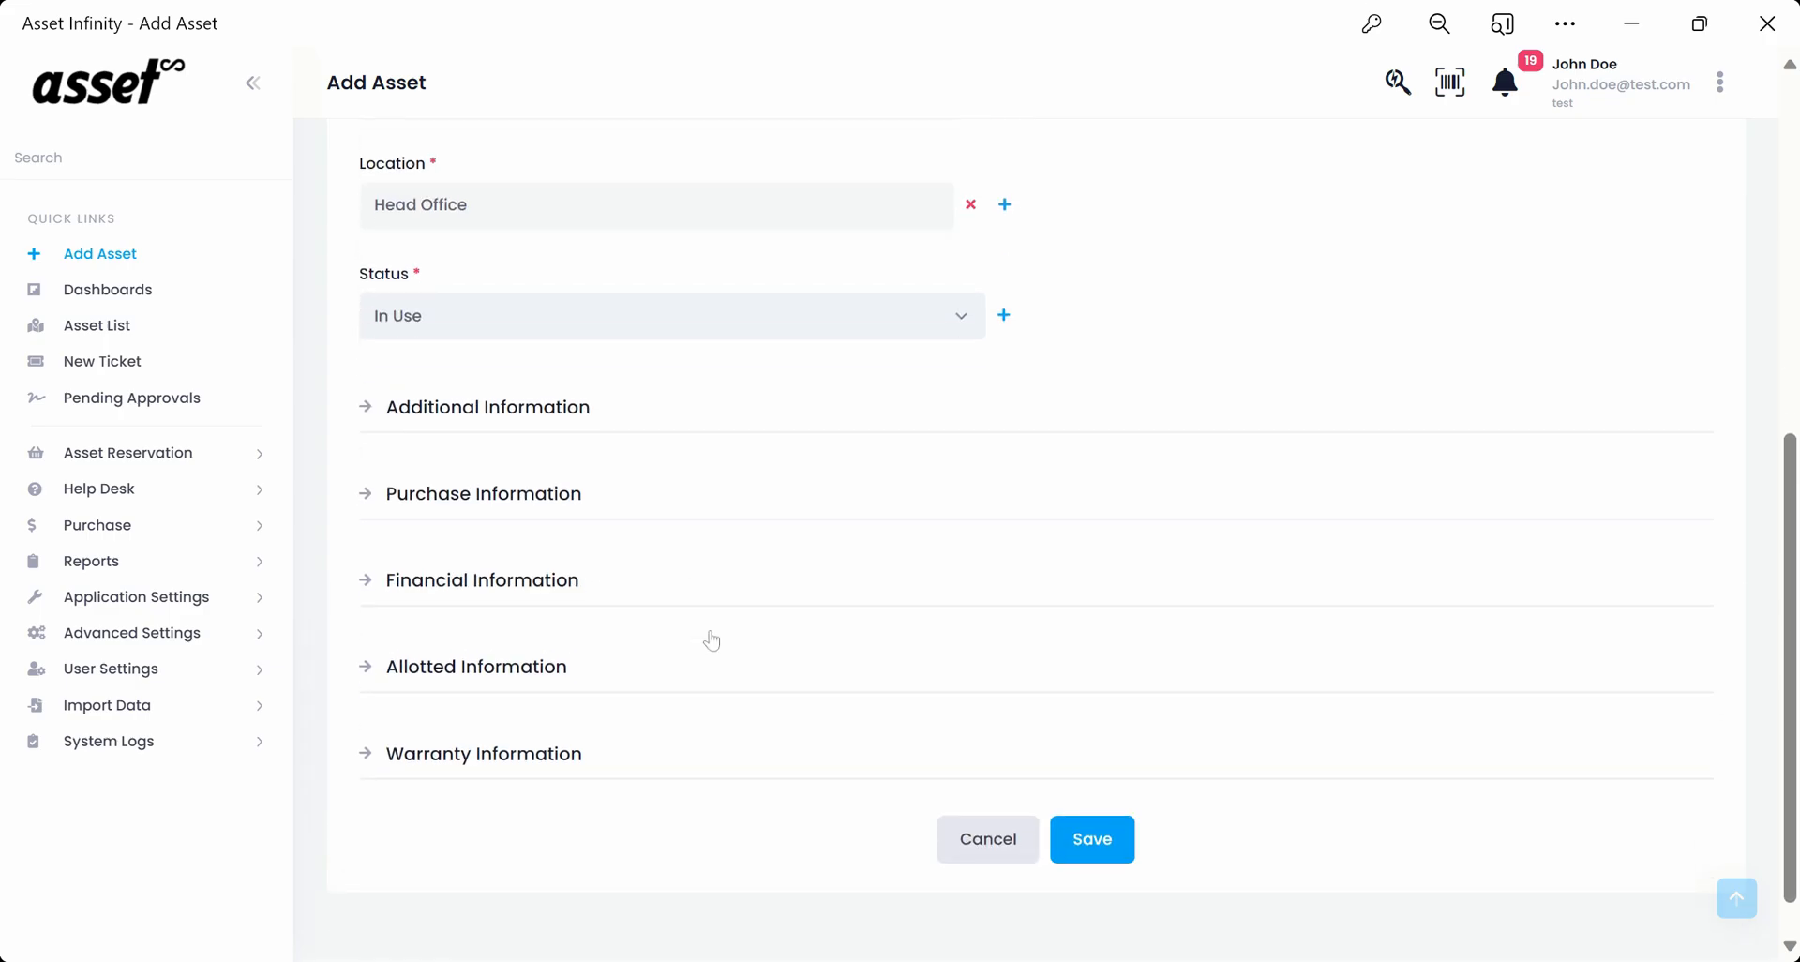
pyautogui.click(530, 413)
# Step: Set condition Good, brand HP, model xyz, and link the existing Hp Laptop asset
pyautogui.scroll(-2, 791, 497)
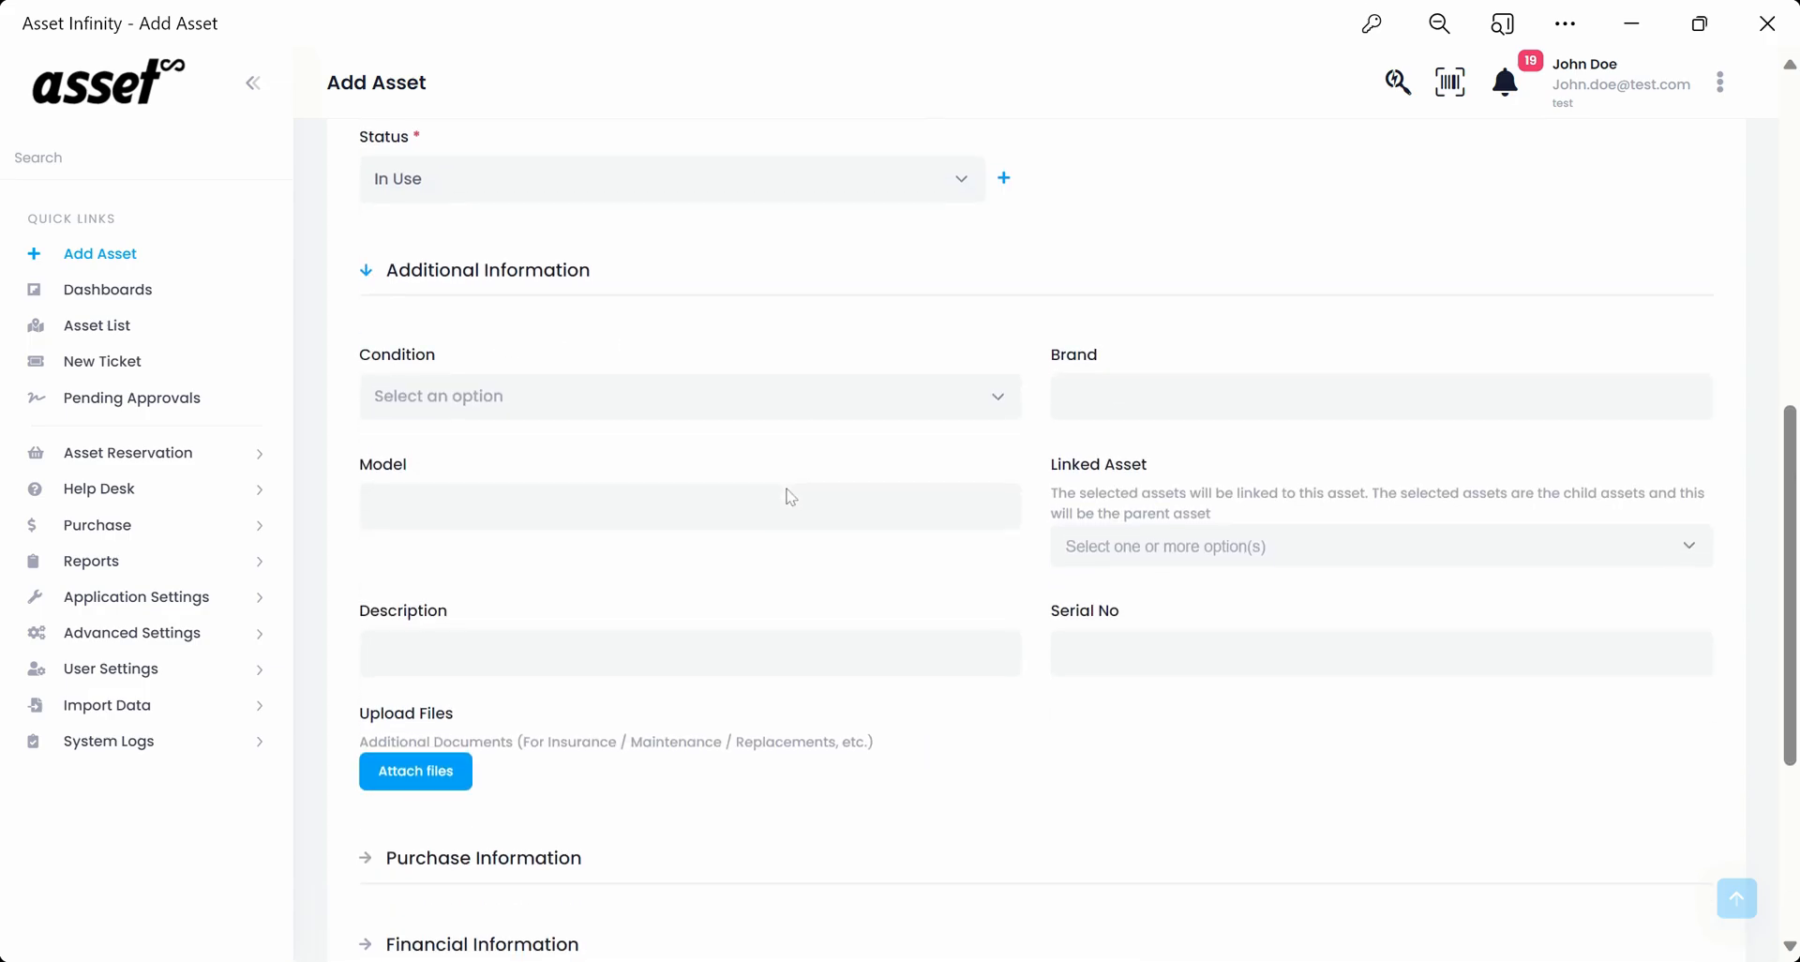
pyautogui.click(611, 272)
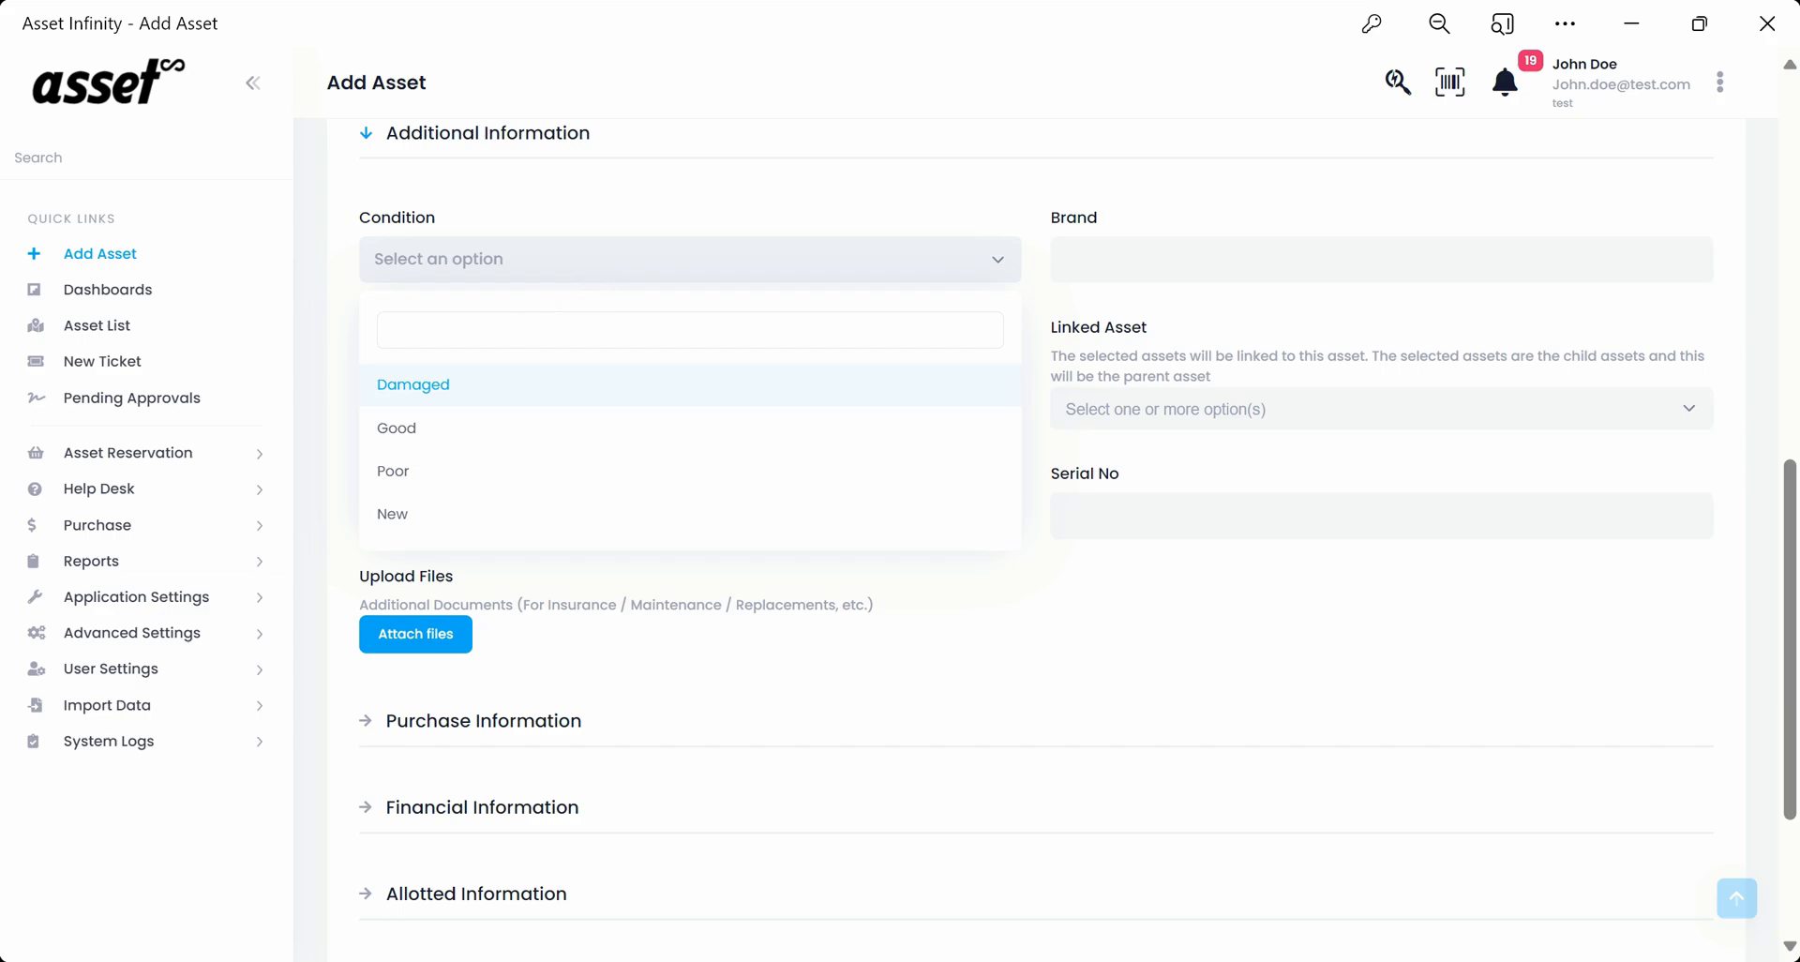
pyautogui.click(397, 428)
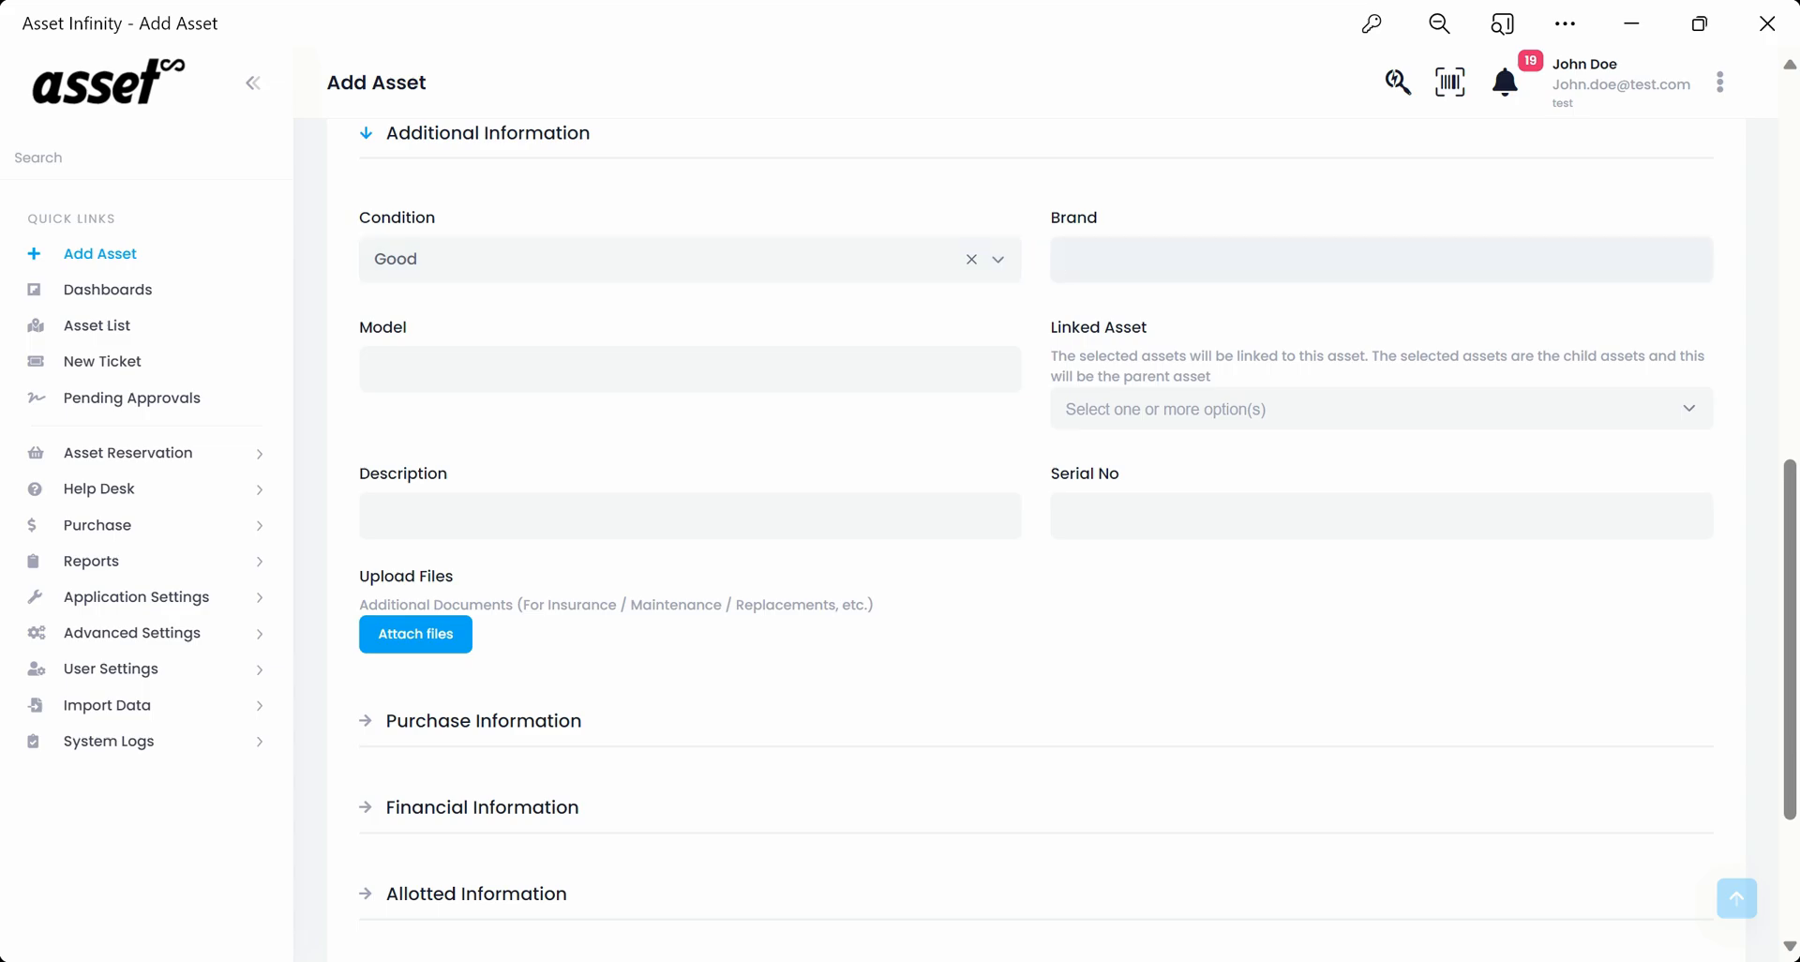
pyautogui.write('HP')
pyautogui.write('xyz')
pyautogui.click(1237, 413)
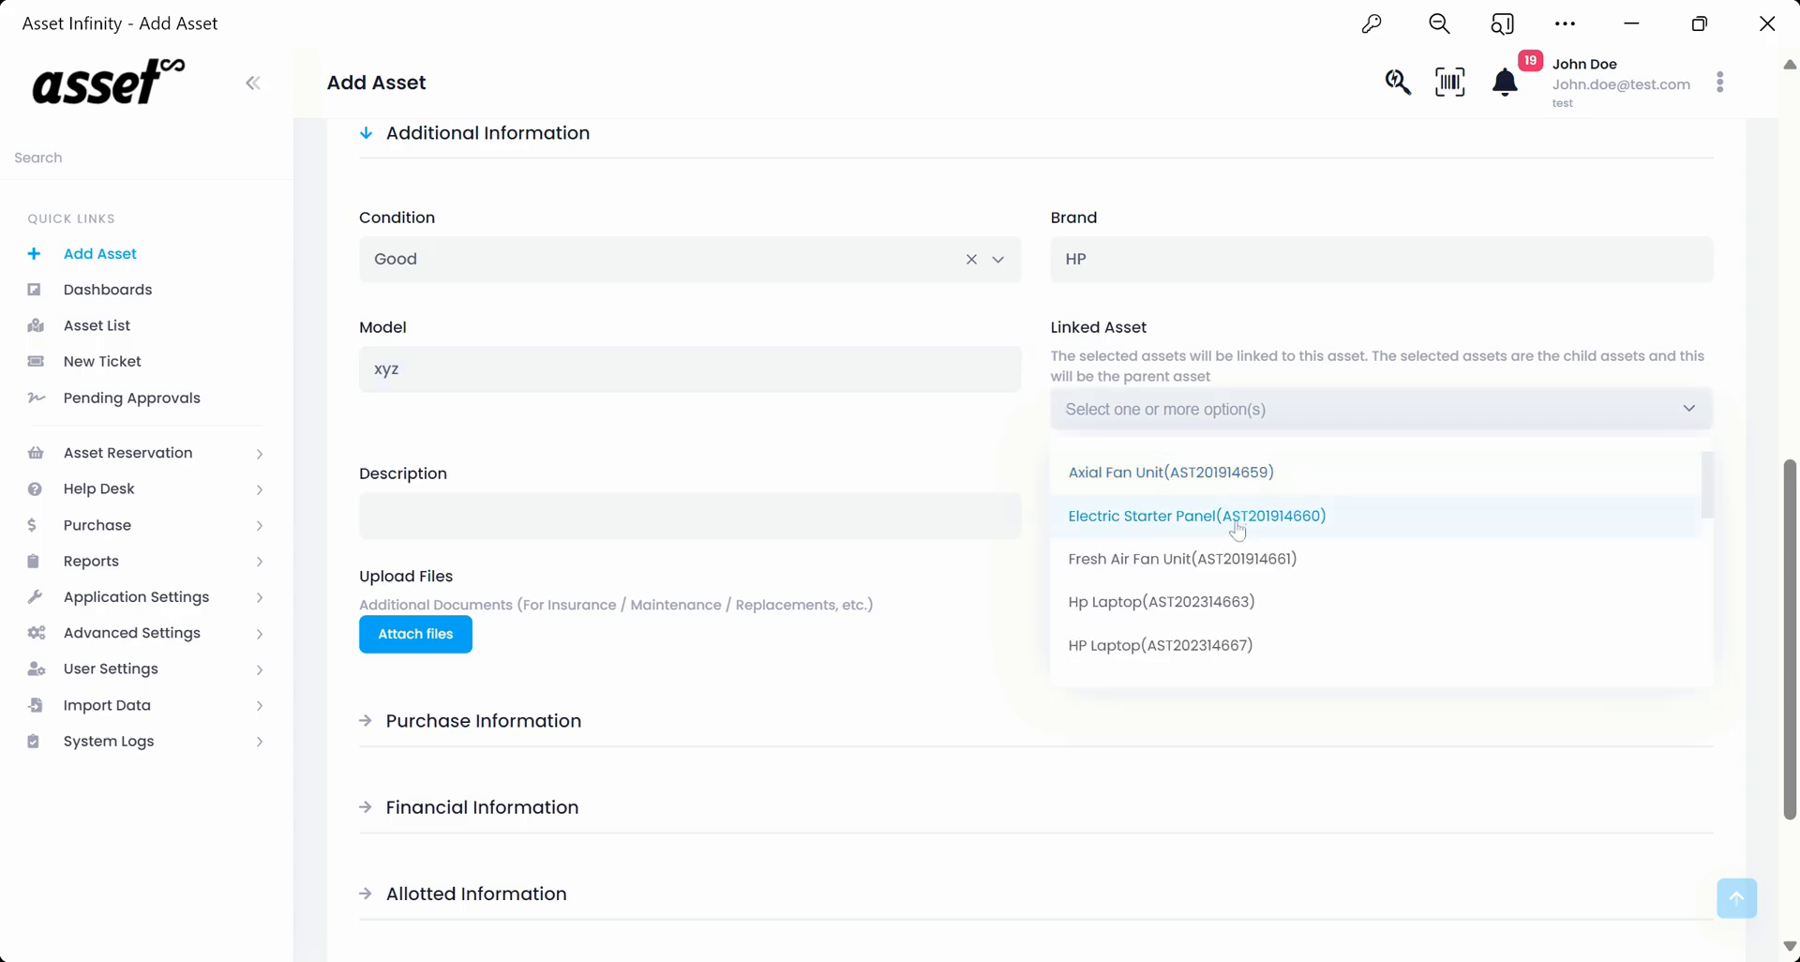
pyautogui.click(1187, 624)
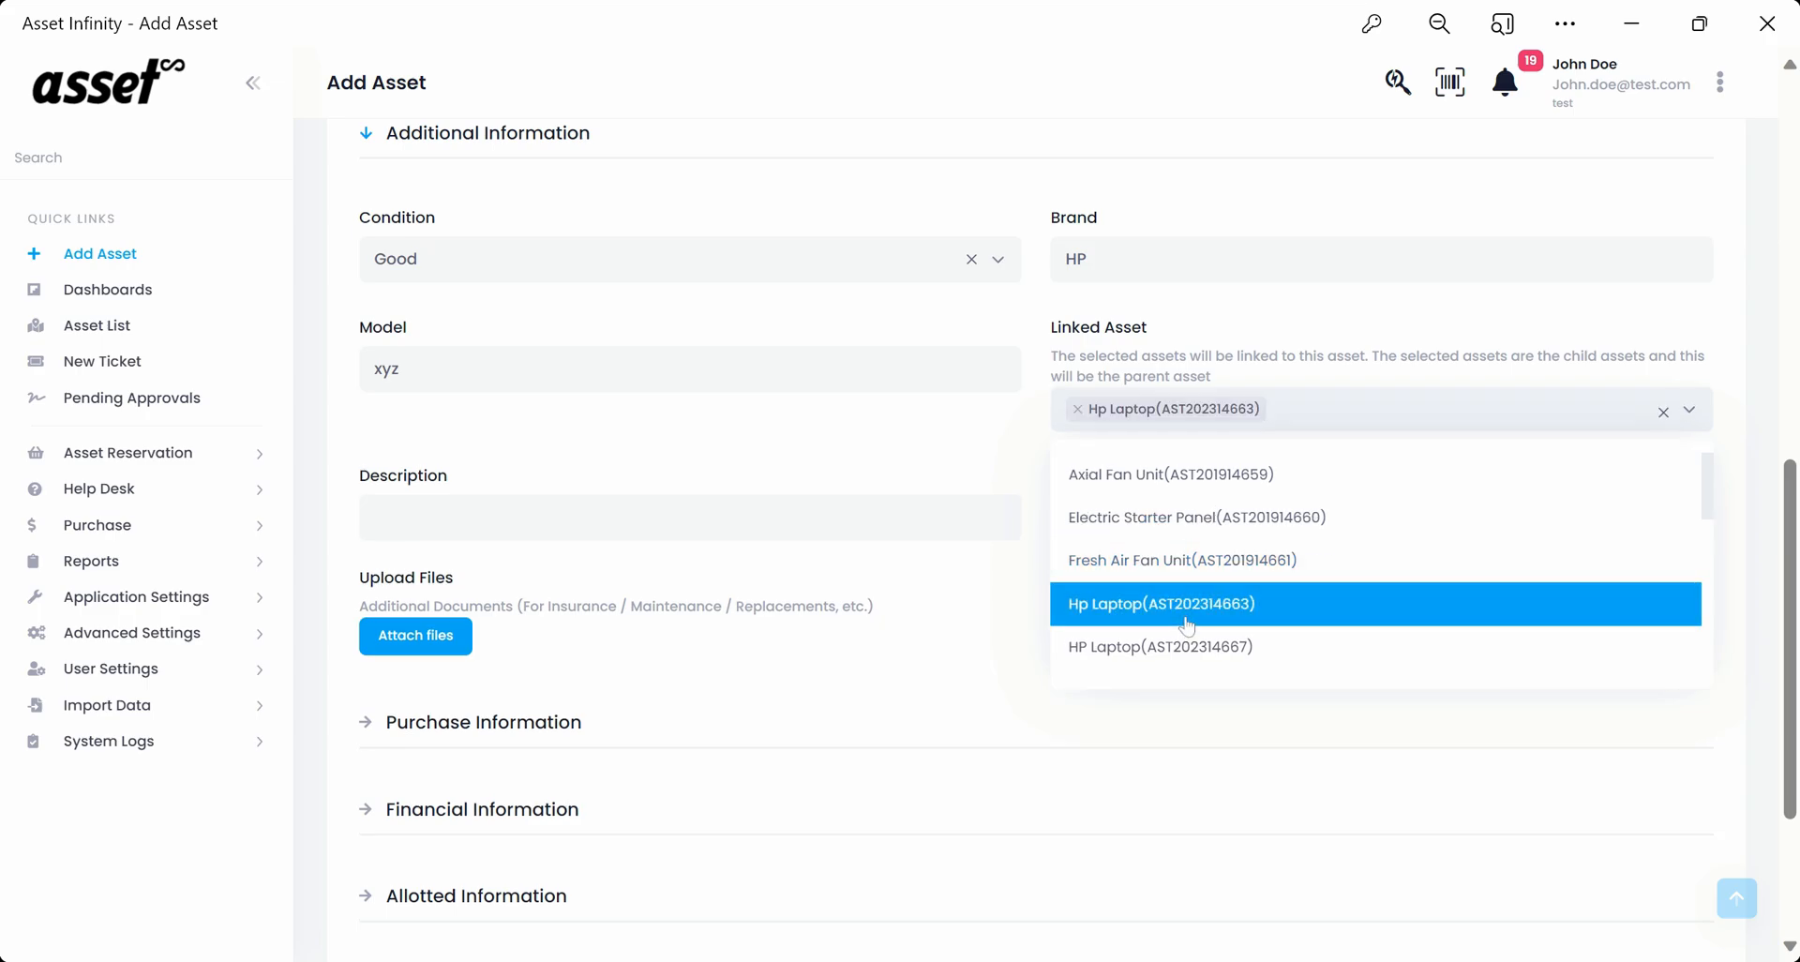
pyautogui.click(841, 474)
# Step: Enter description 'Laptop' and serial number 123456789
pyautogui.click(841, 517)
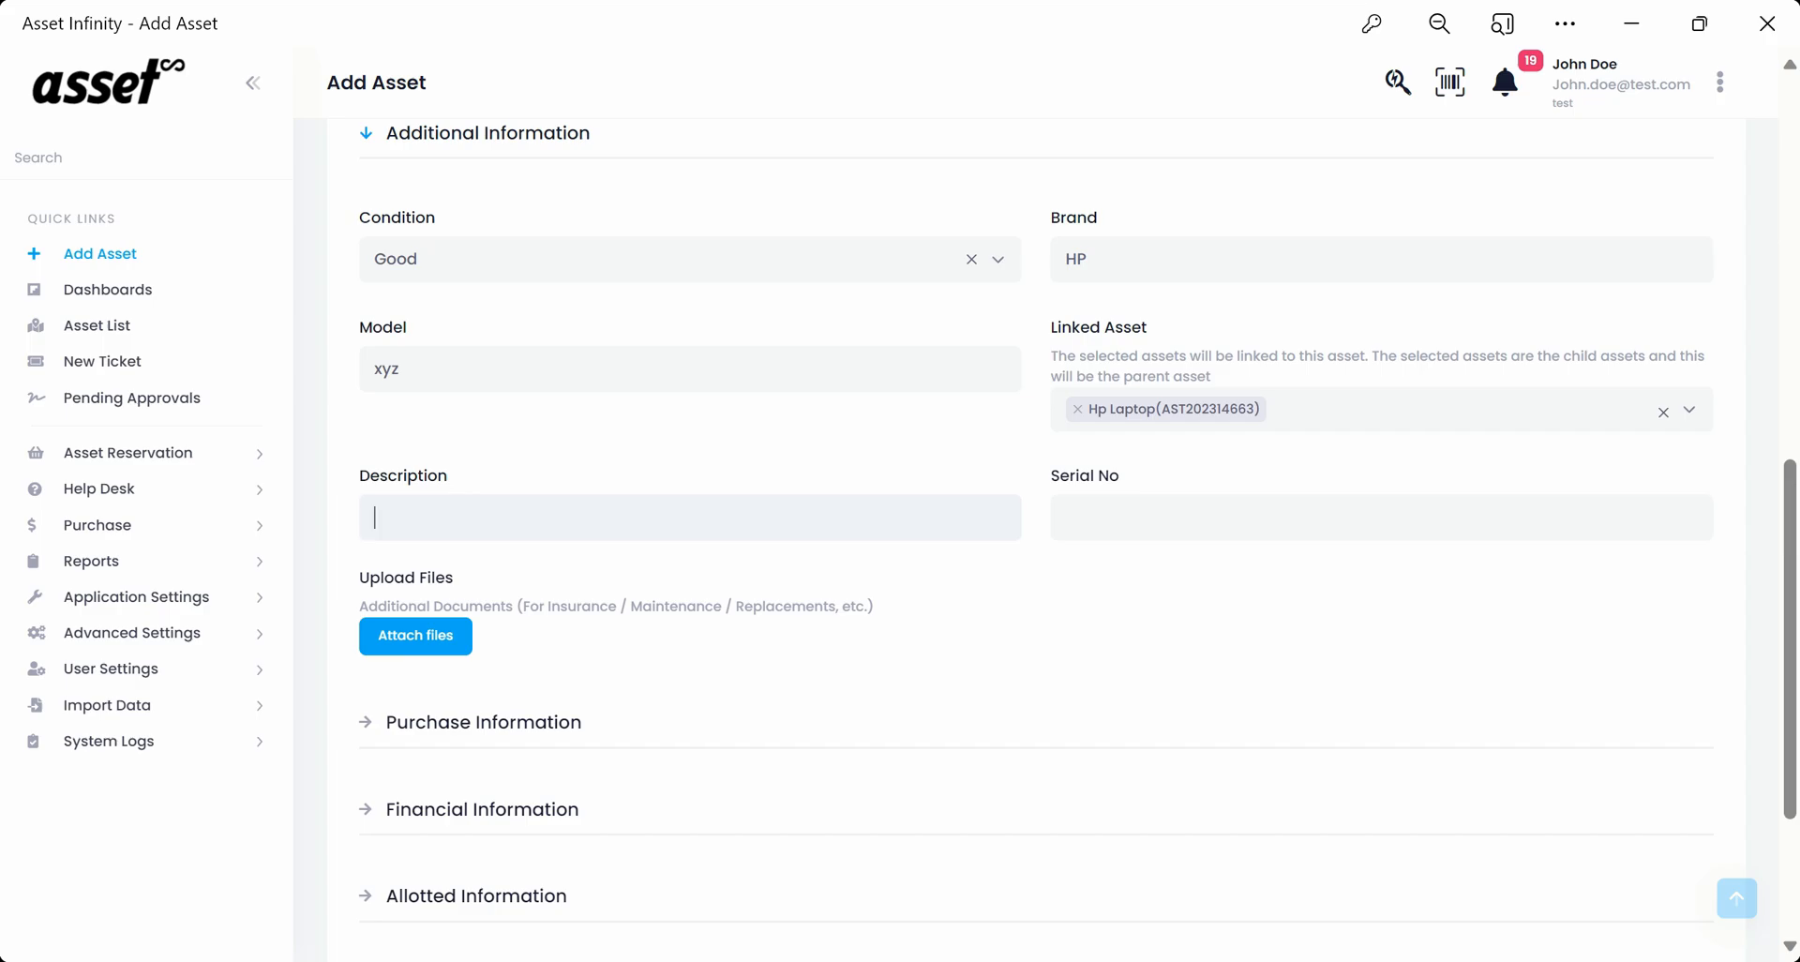
pyautogui.write('Laptop')
pyautogui.click(1129, 525)
pyautogui.write('123456789')
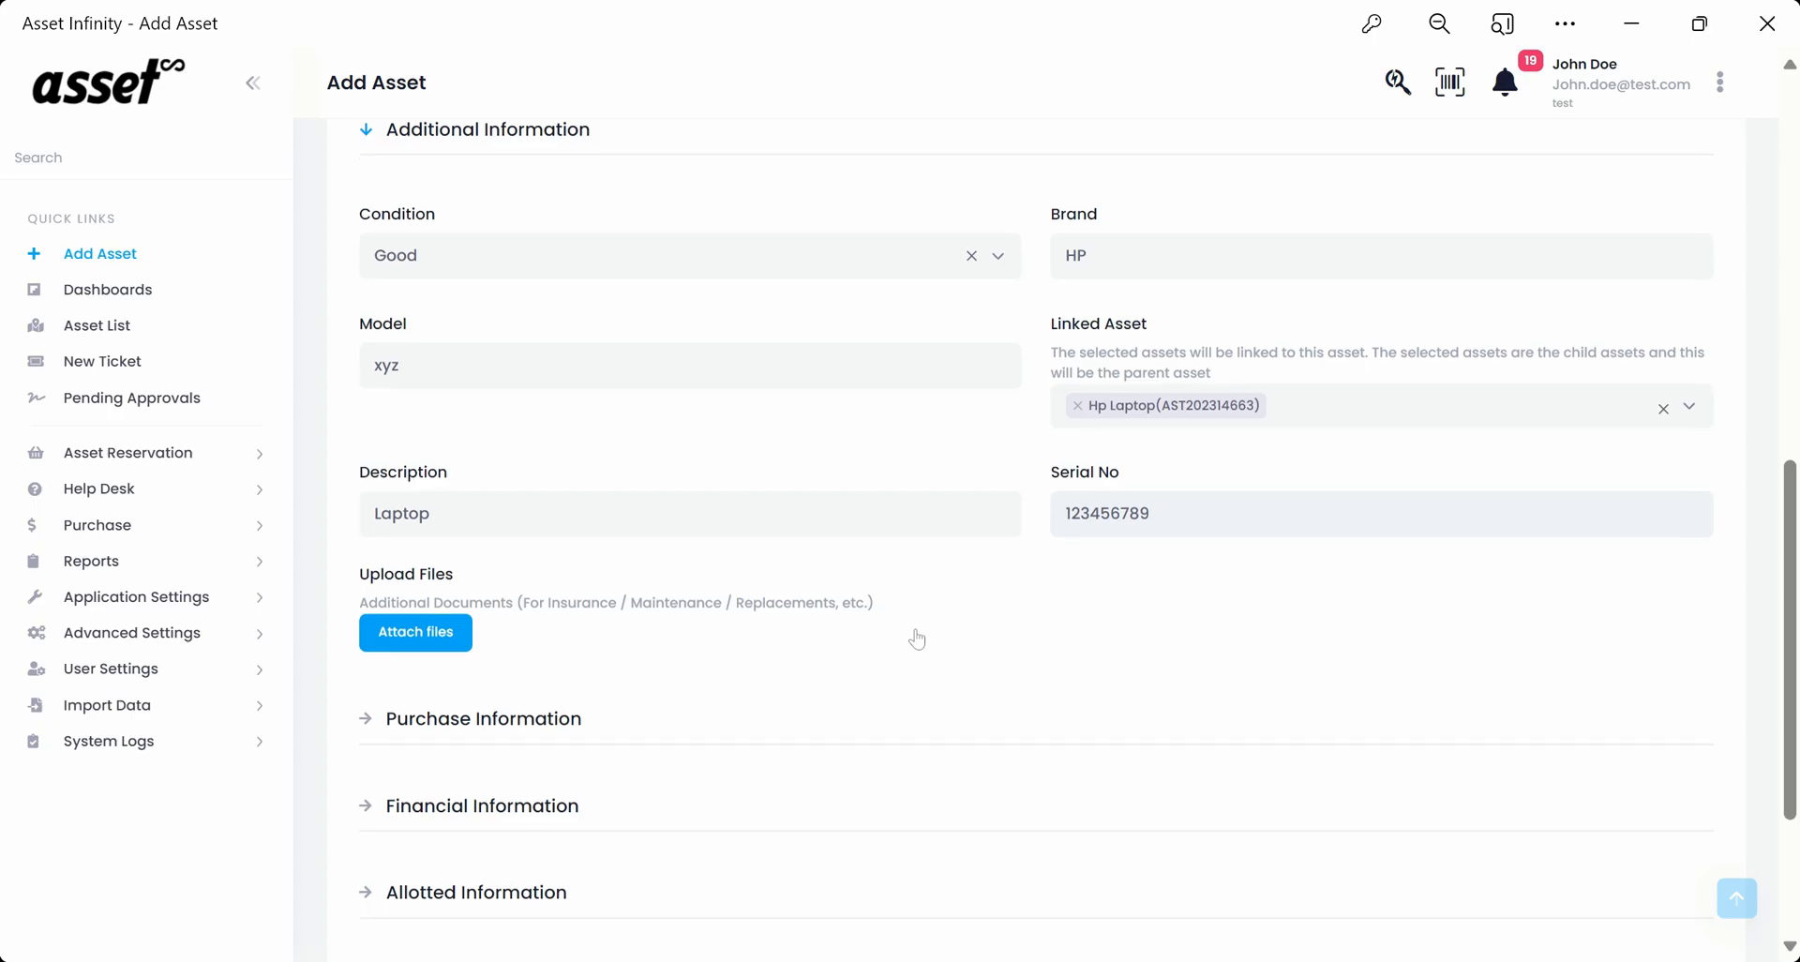
pyautogui.scroll(-2, 919, 636)
# Step: Choose vendor Acme Inc., invoice date 01/12/2023, and enter the PO number
pyautogui.scroll(-2, 784, 621)
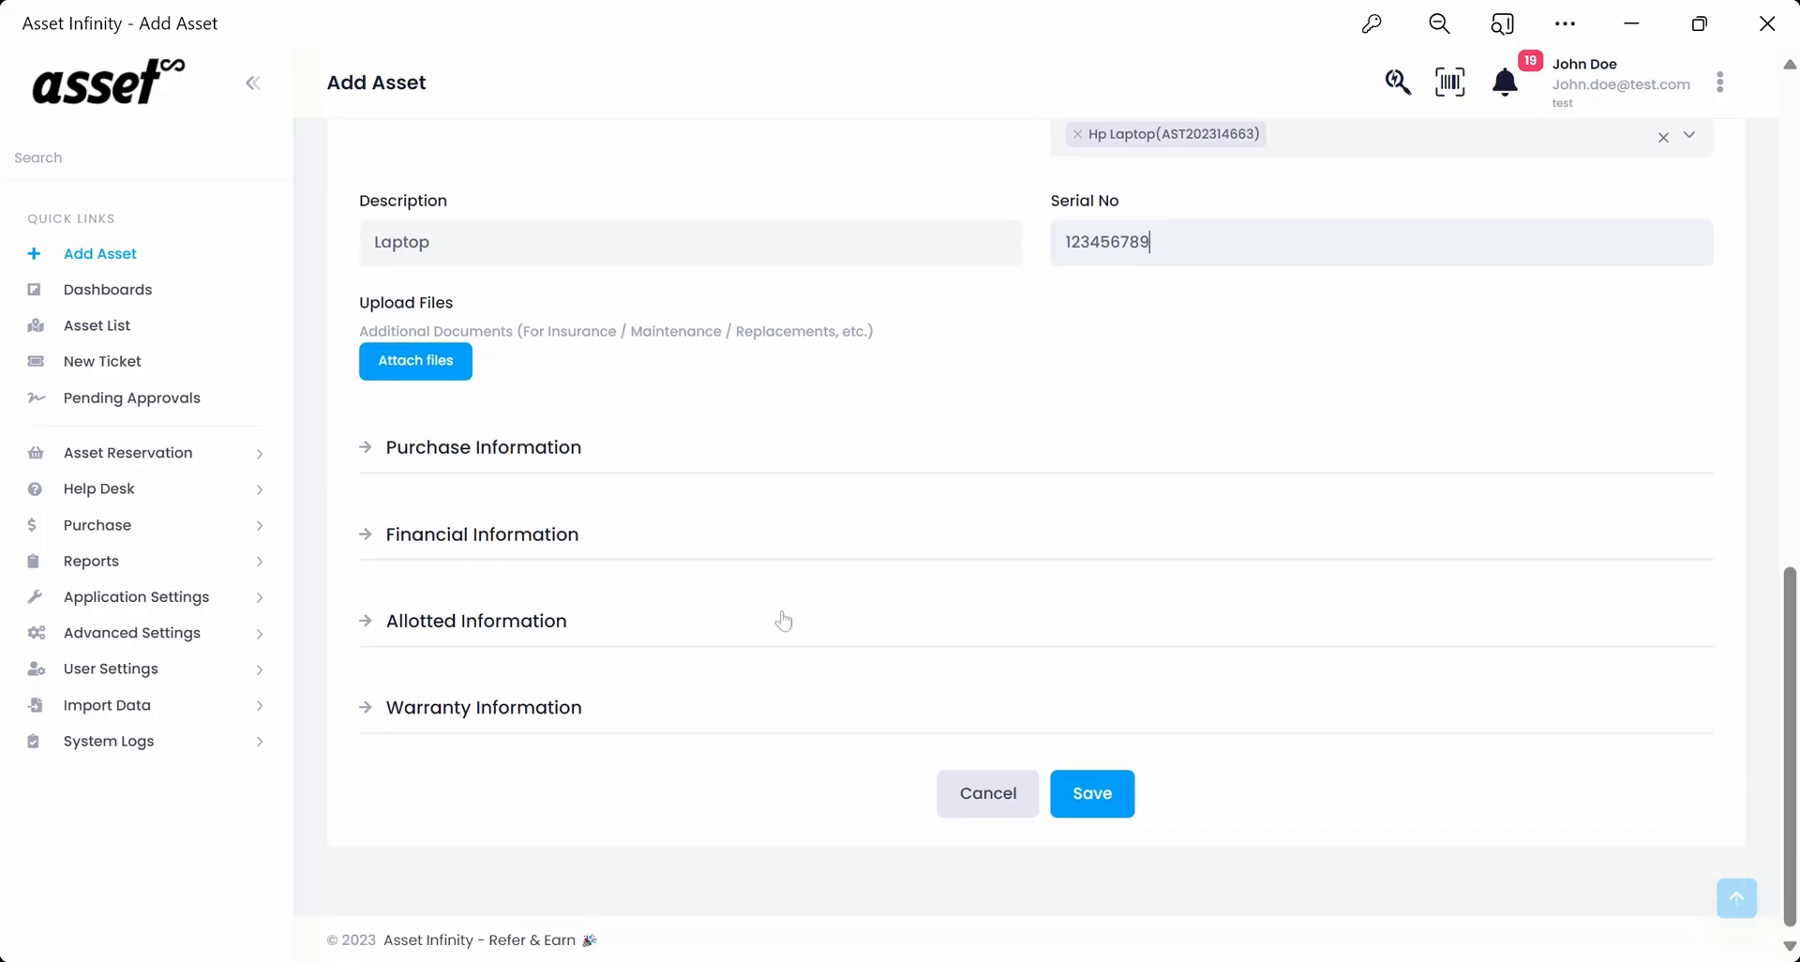
pyautogui.click(373, 458)
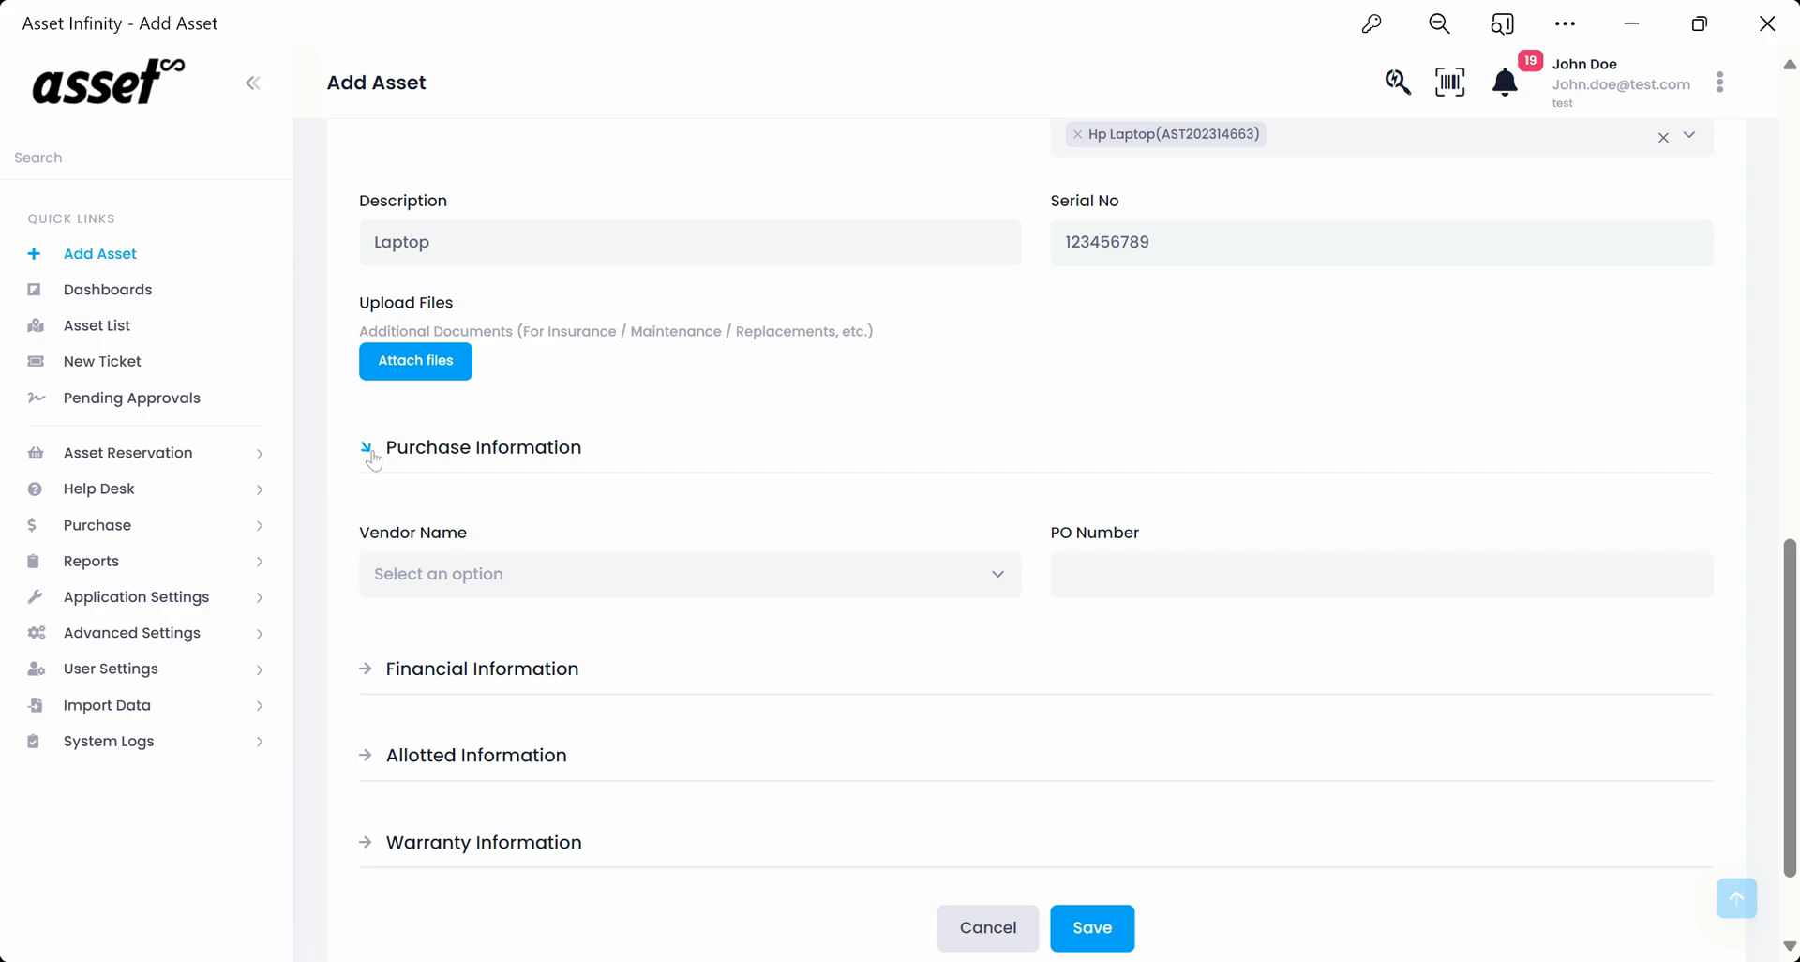
pyautogui.scroll(-2, 1008, 517)
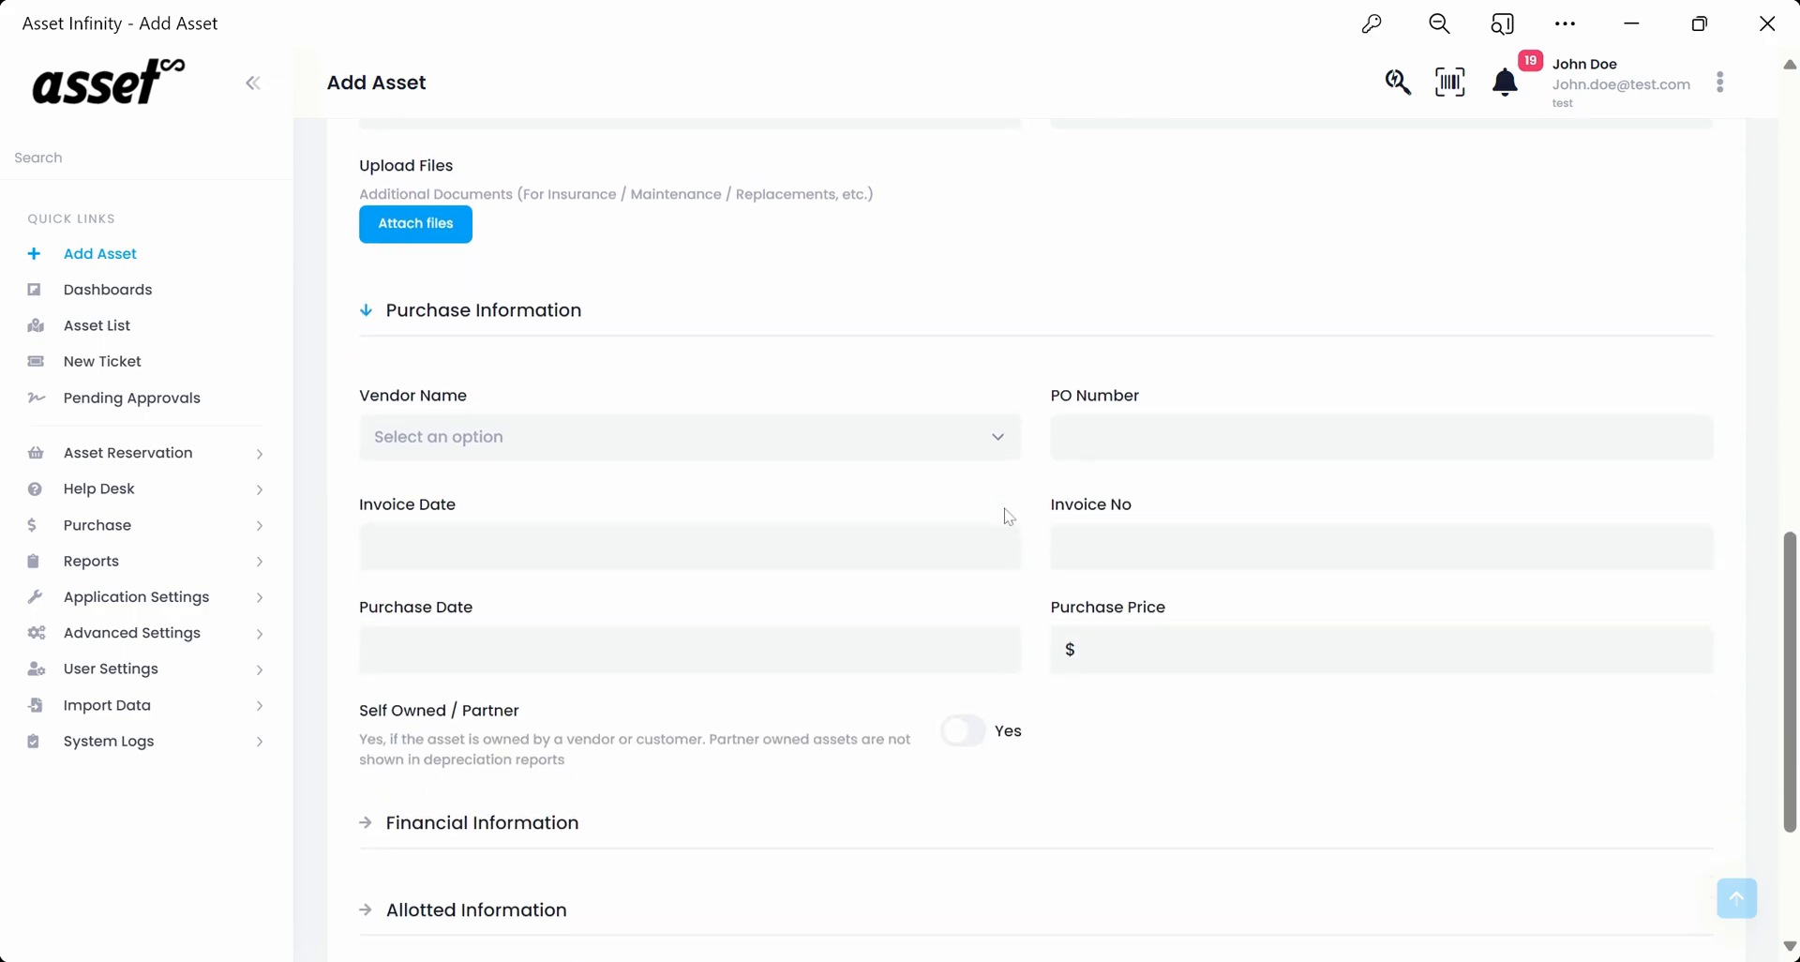
pyautogui.click(705, 452)
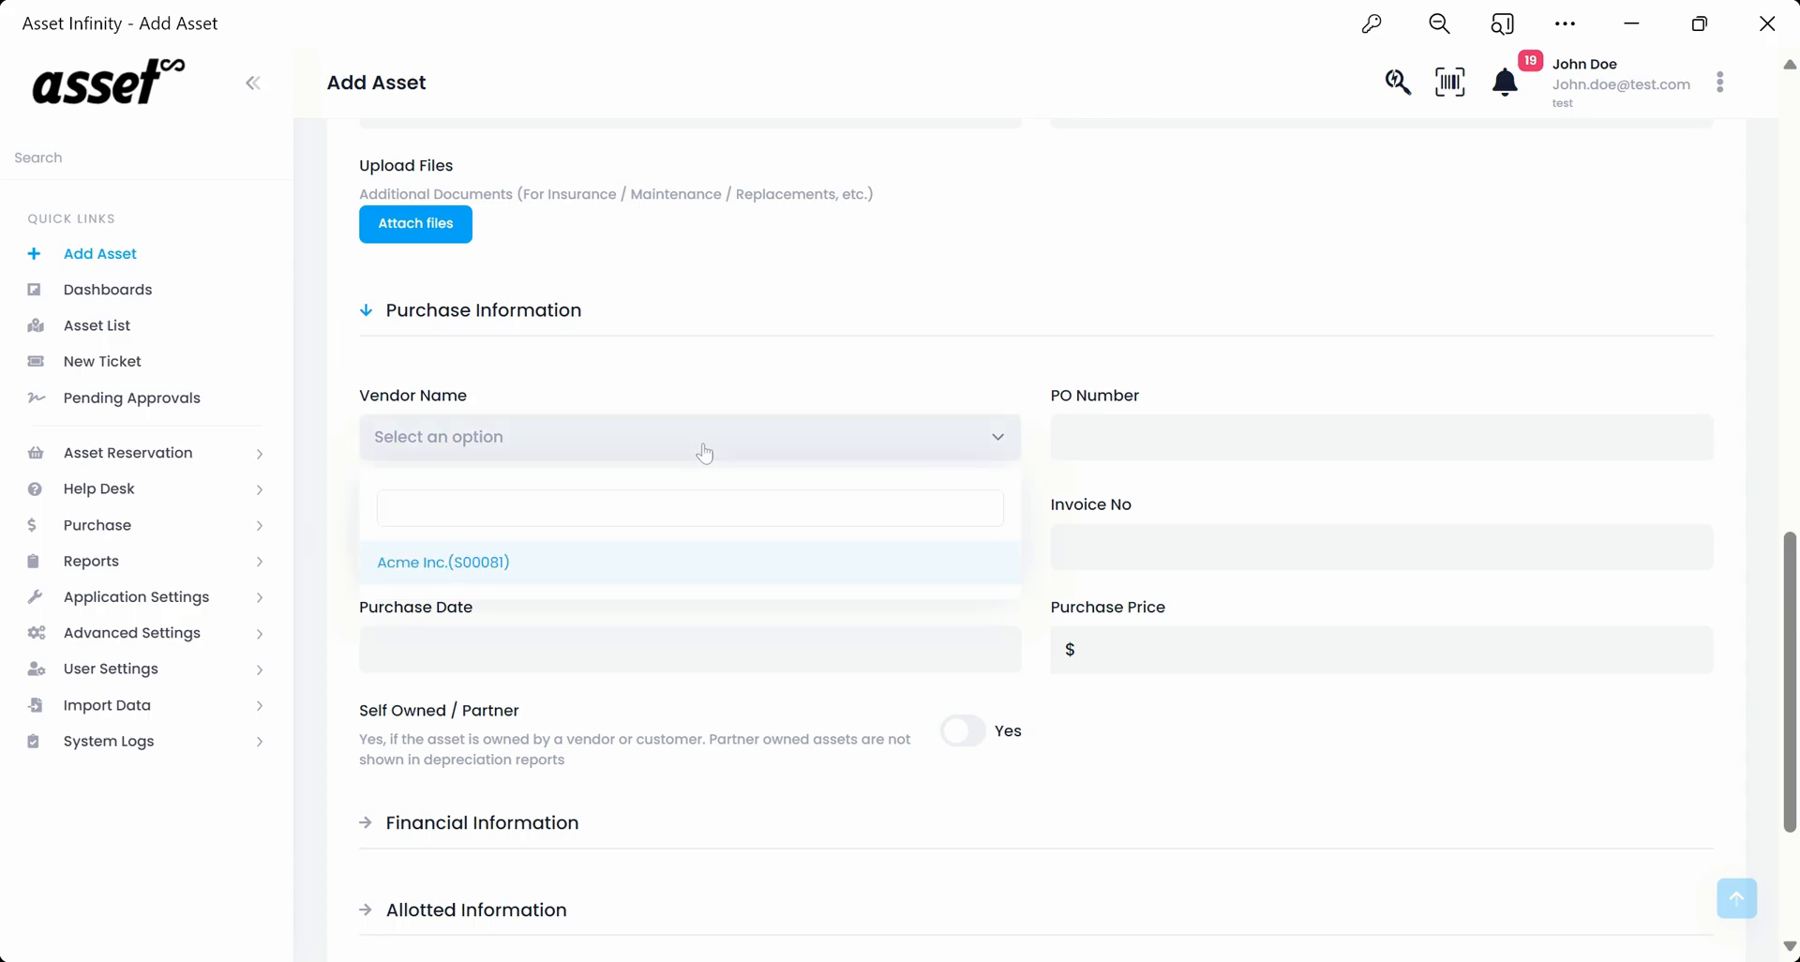
pyautogui.click(487, 566)
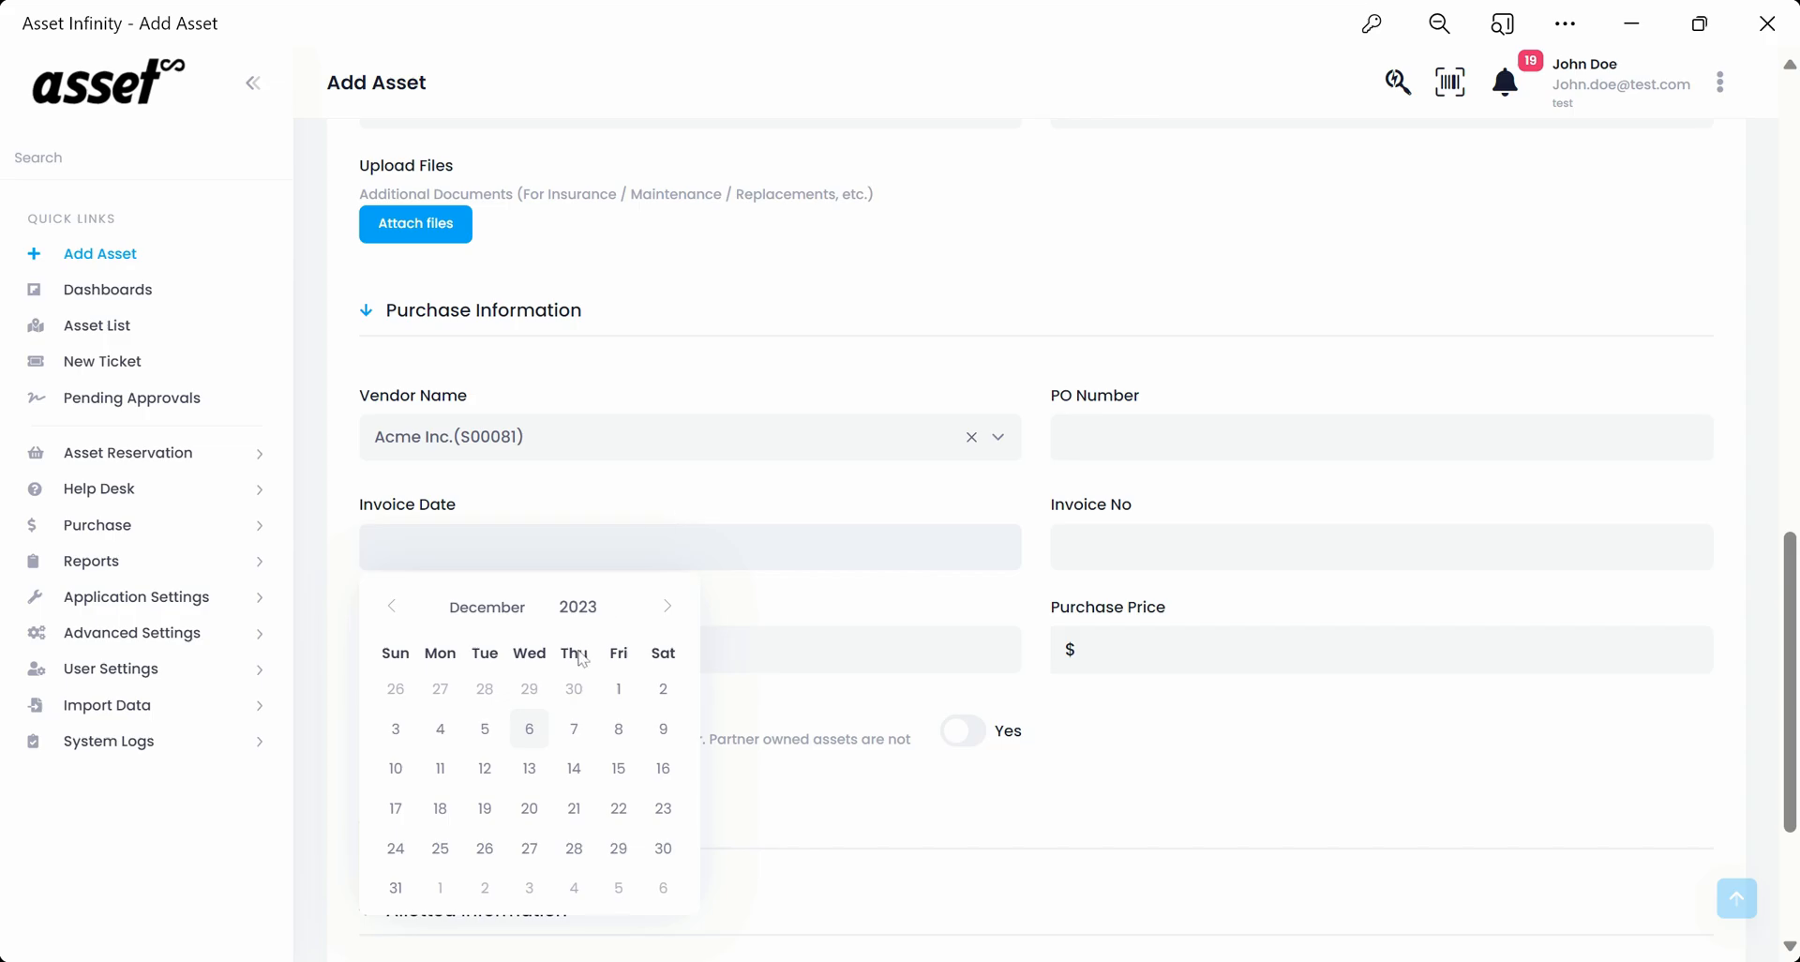
pyautogui.scroll(-1, 581, 656)
pyautogui.click(618, 563)
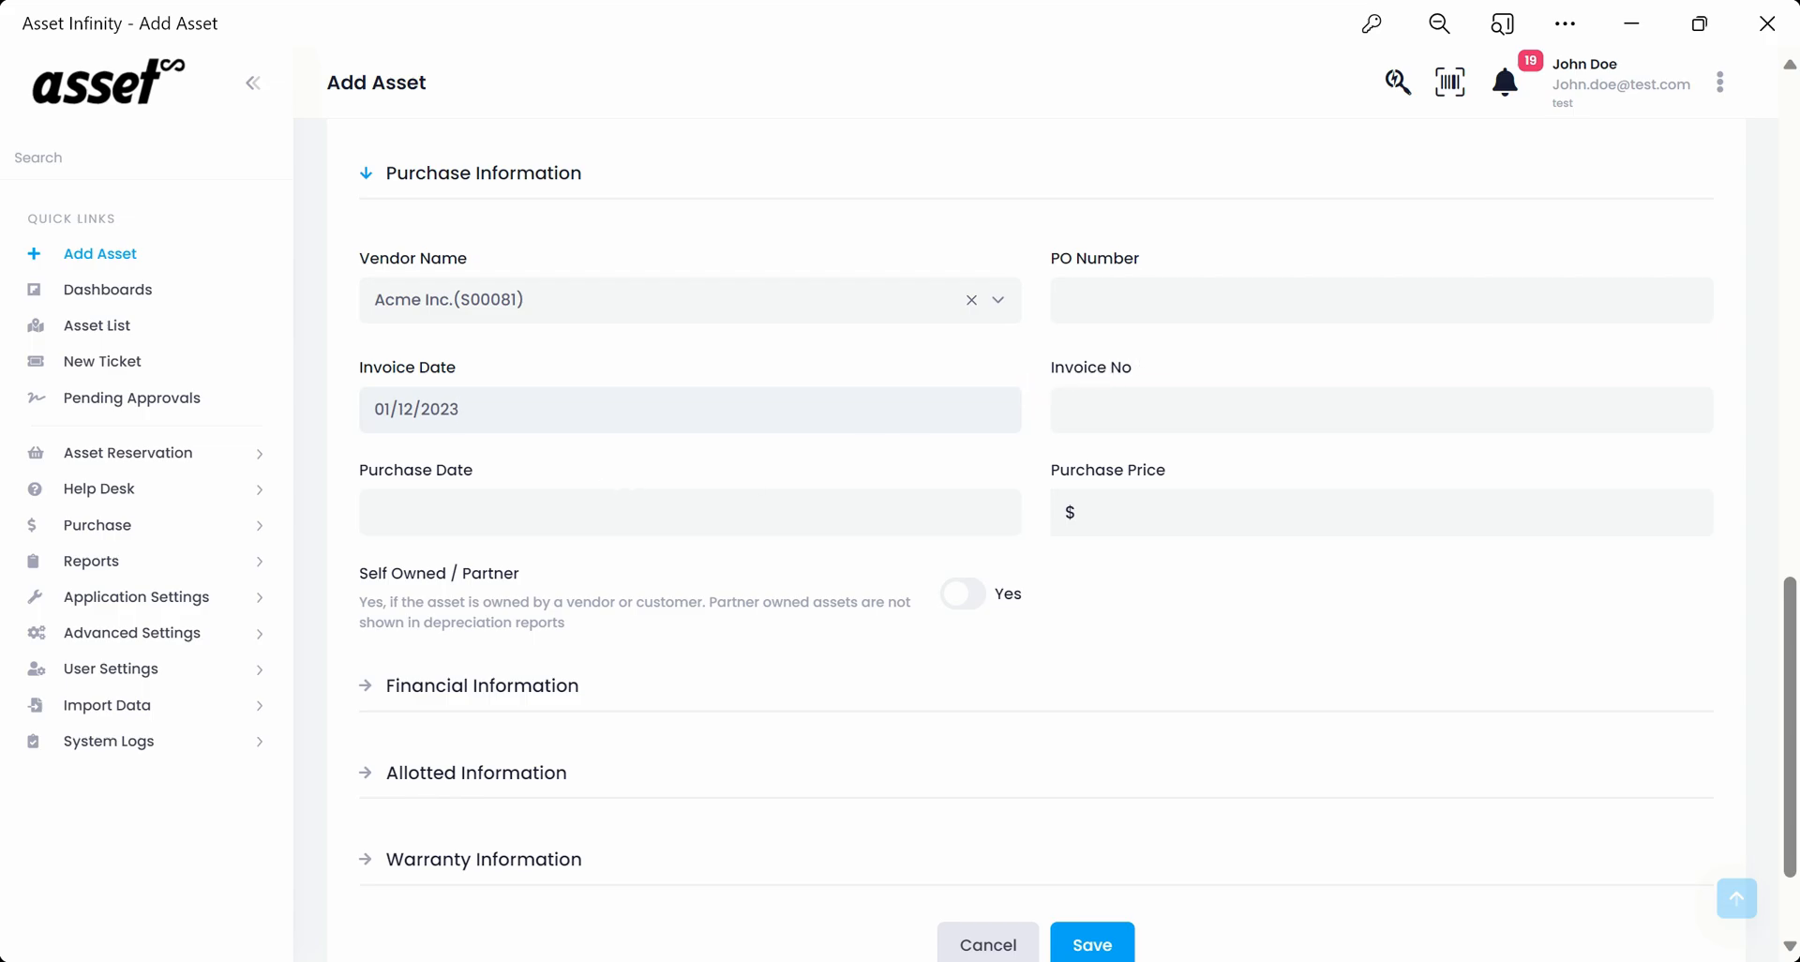
pyautogui.click(1067, 300)
pyautogui.write('98')
pyautogui.write('73')
pyautogui.write('284617353')
pyautogui.write('123')
pyautogui.write('4568')
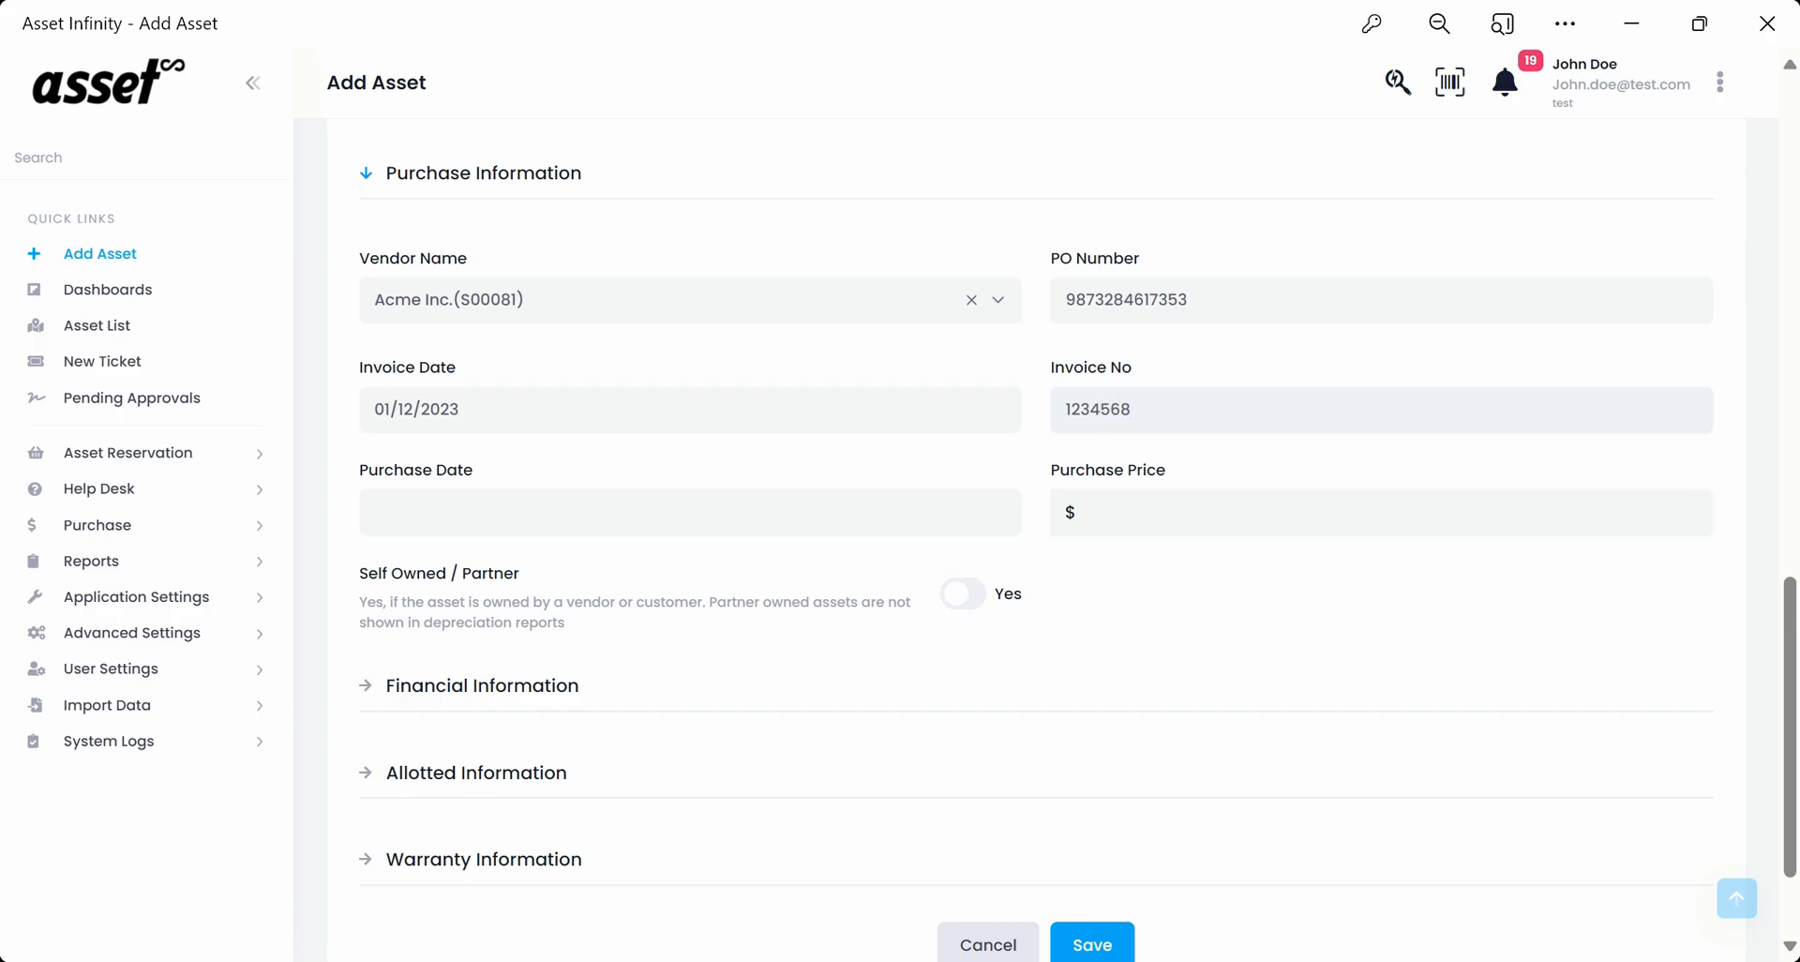
# Step: Set purchase date 01/12/2023 and purchase price 100000
pyautogui.click(576, 525)
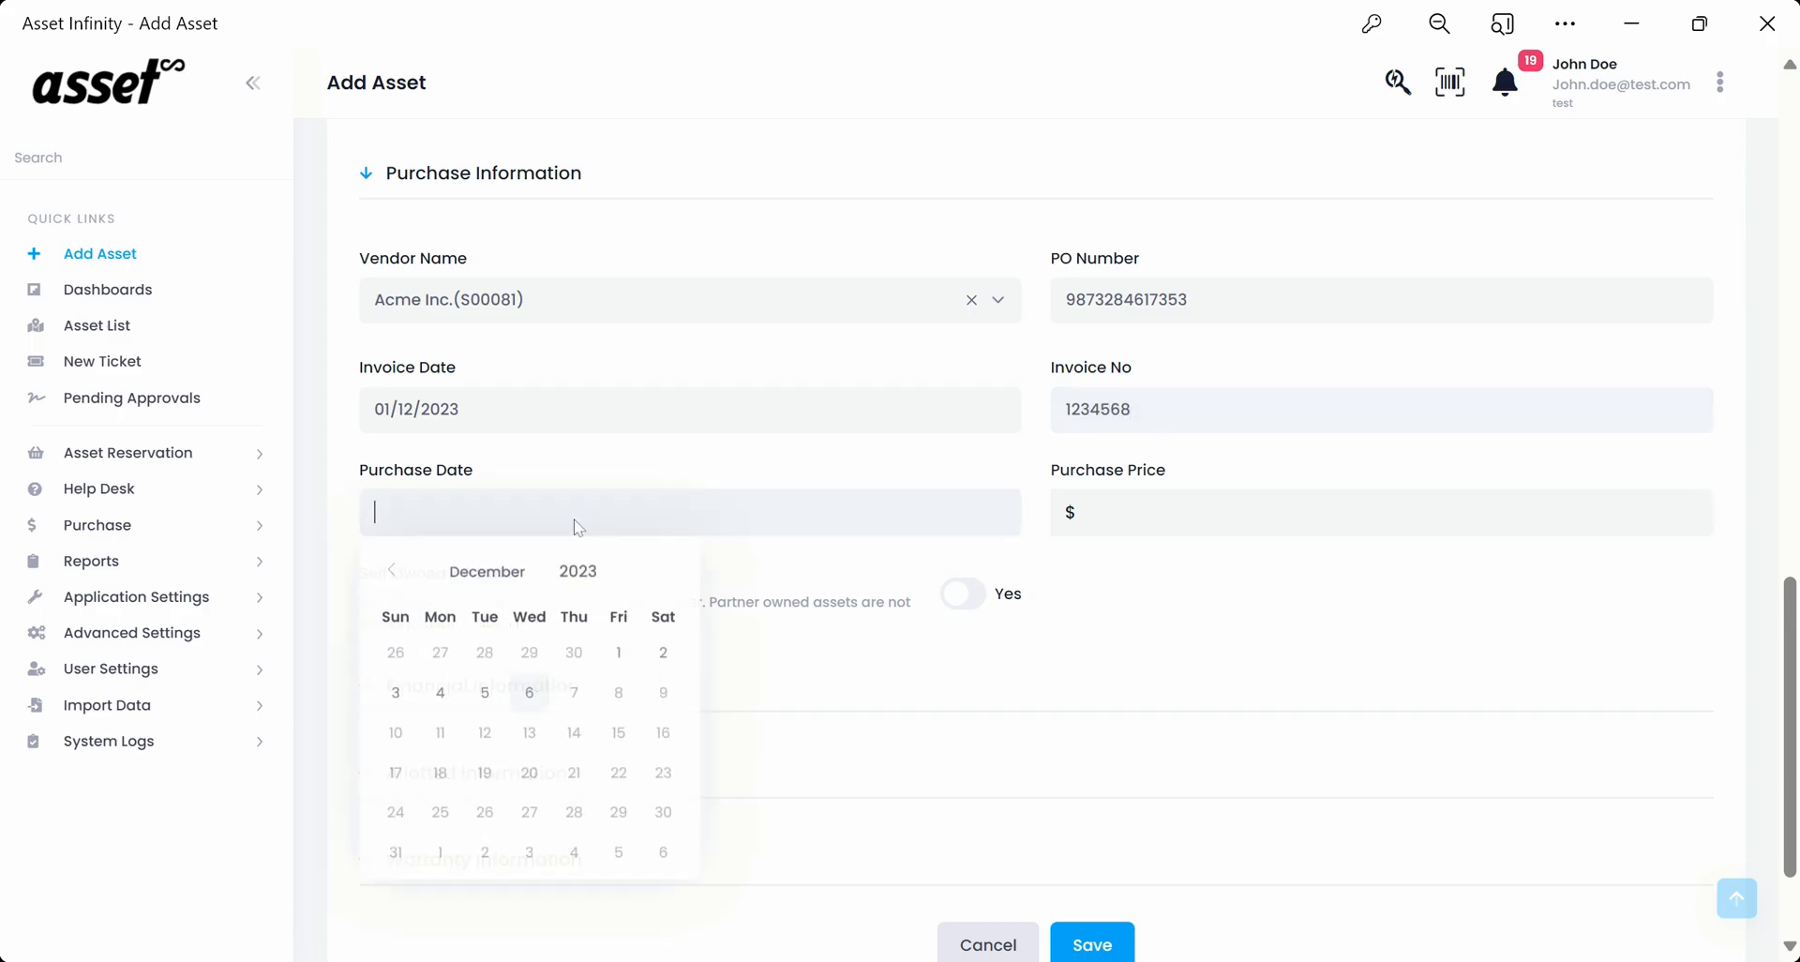
pyautogui.click(392, 571)
pyautogui.click(392, 571)
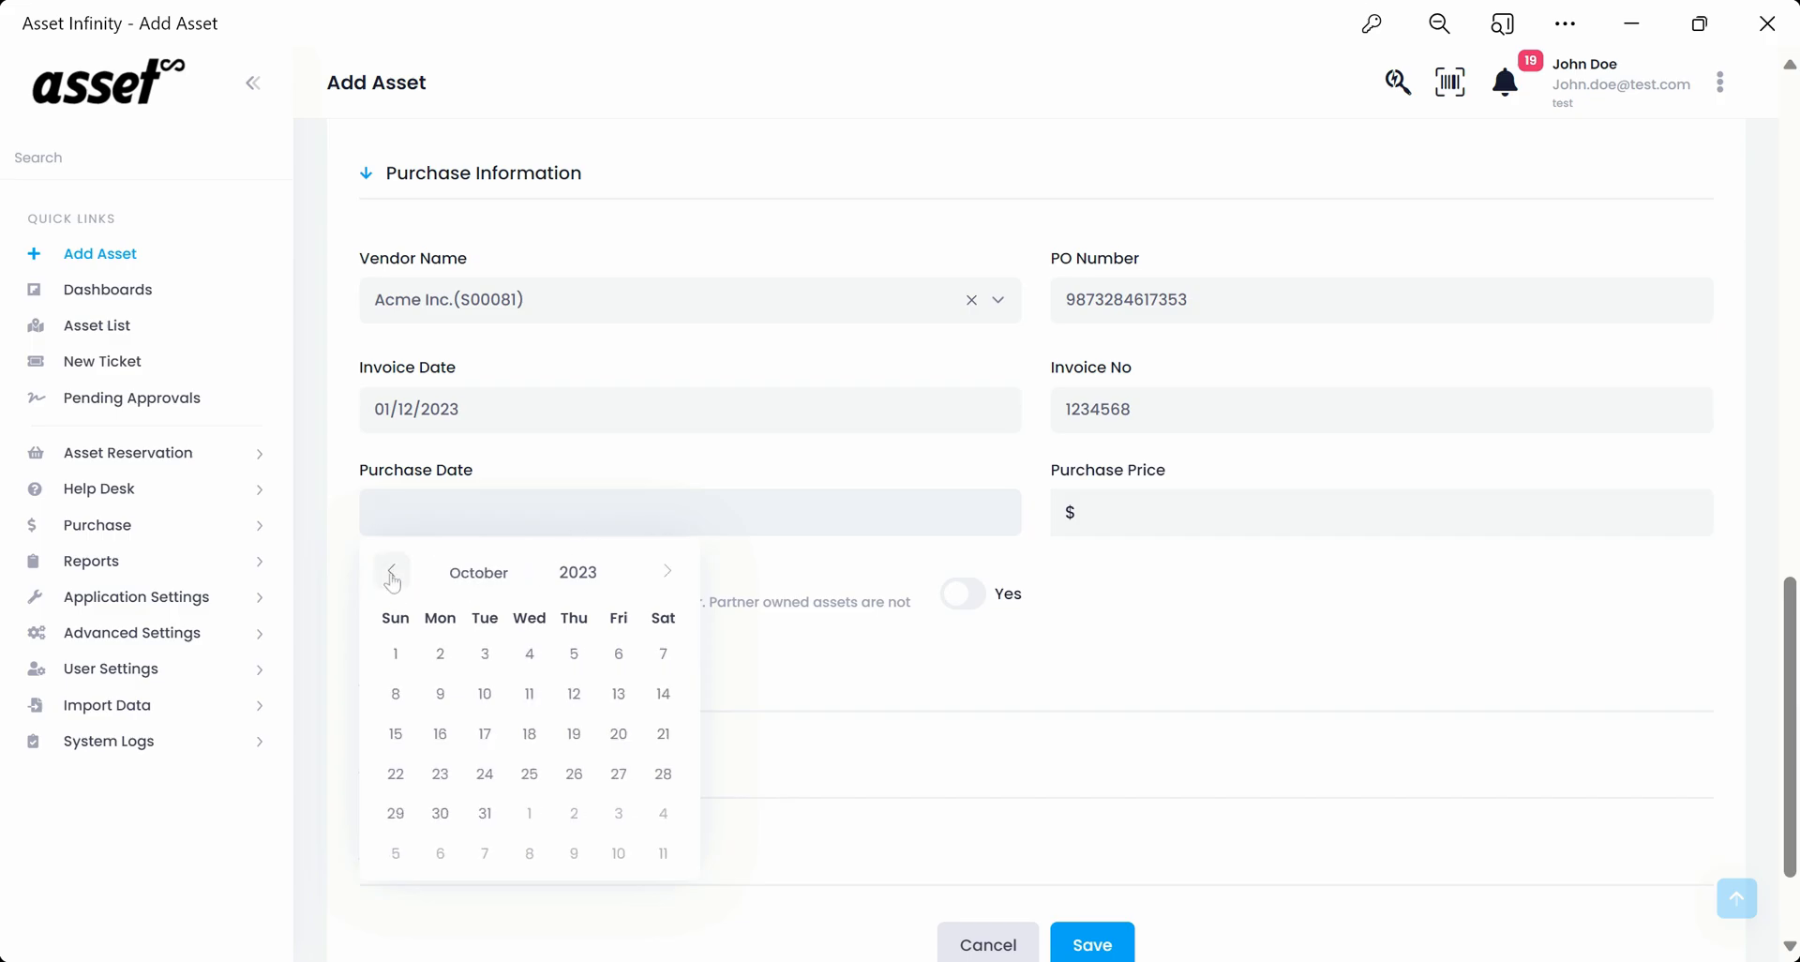
pyautogui.click(664, 575)
pyautogui.click(664, 575)
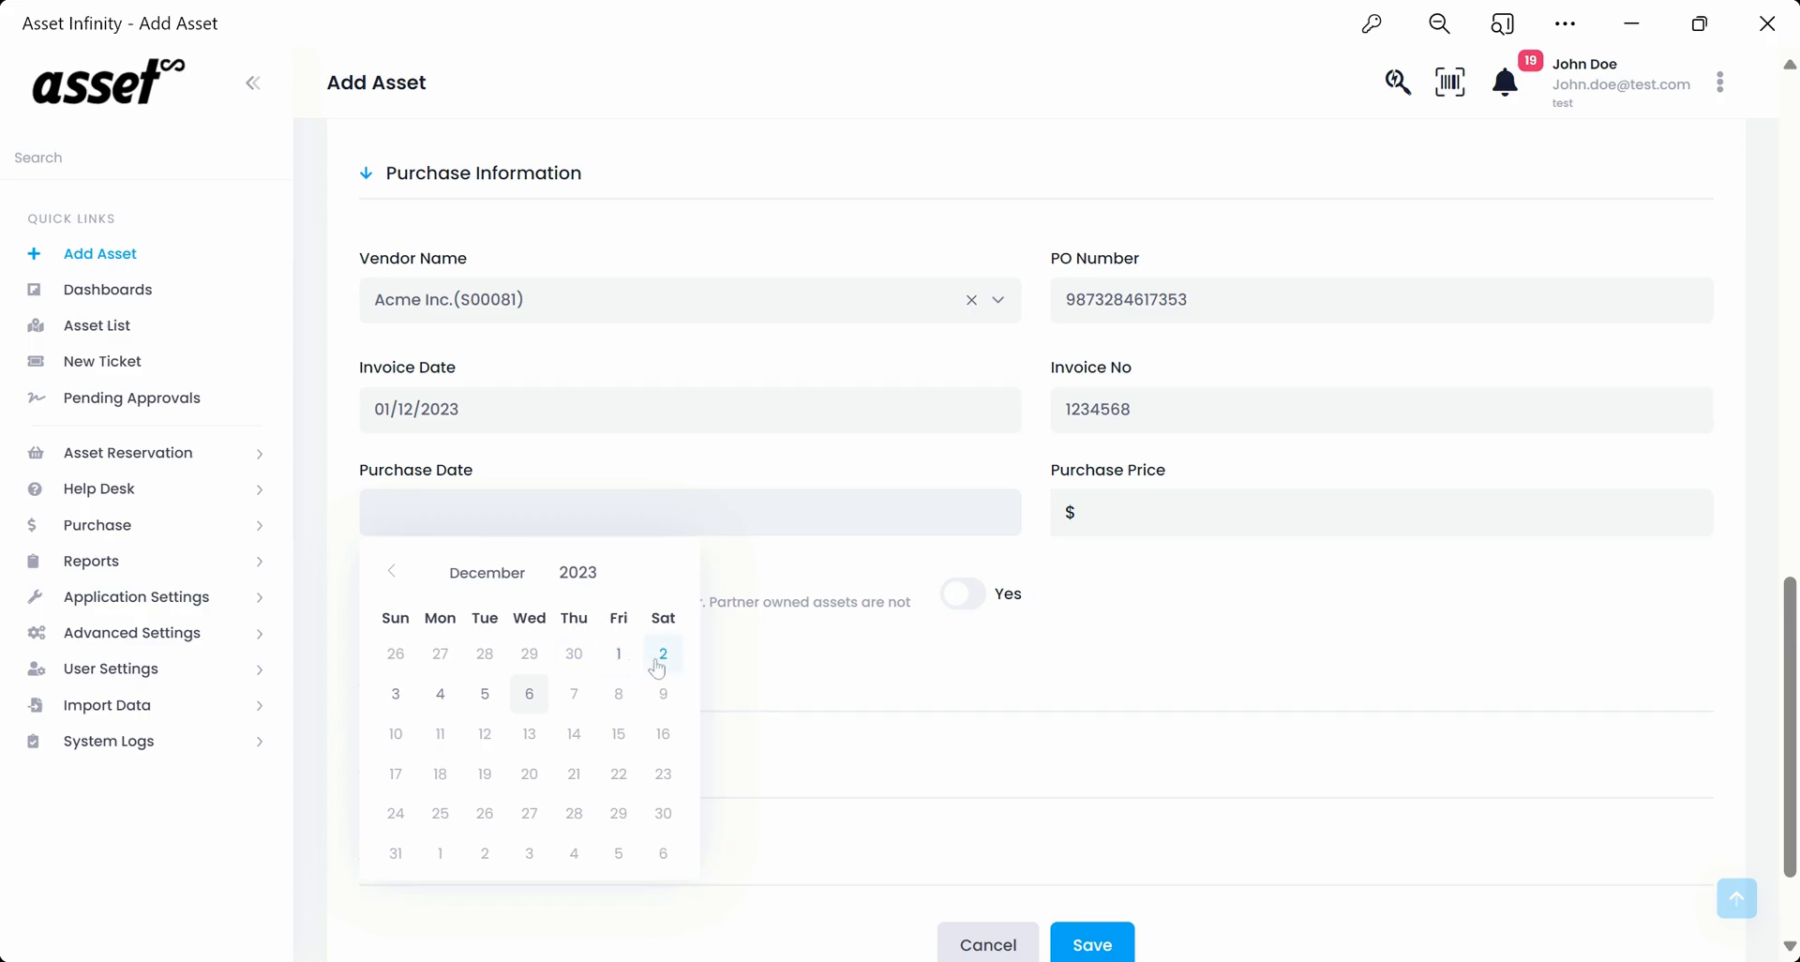
pyautogui.click(622, 662)
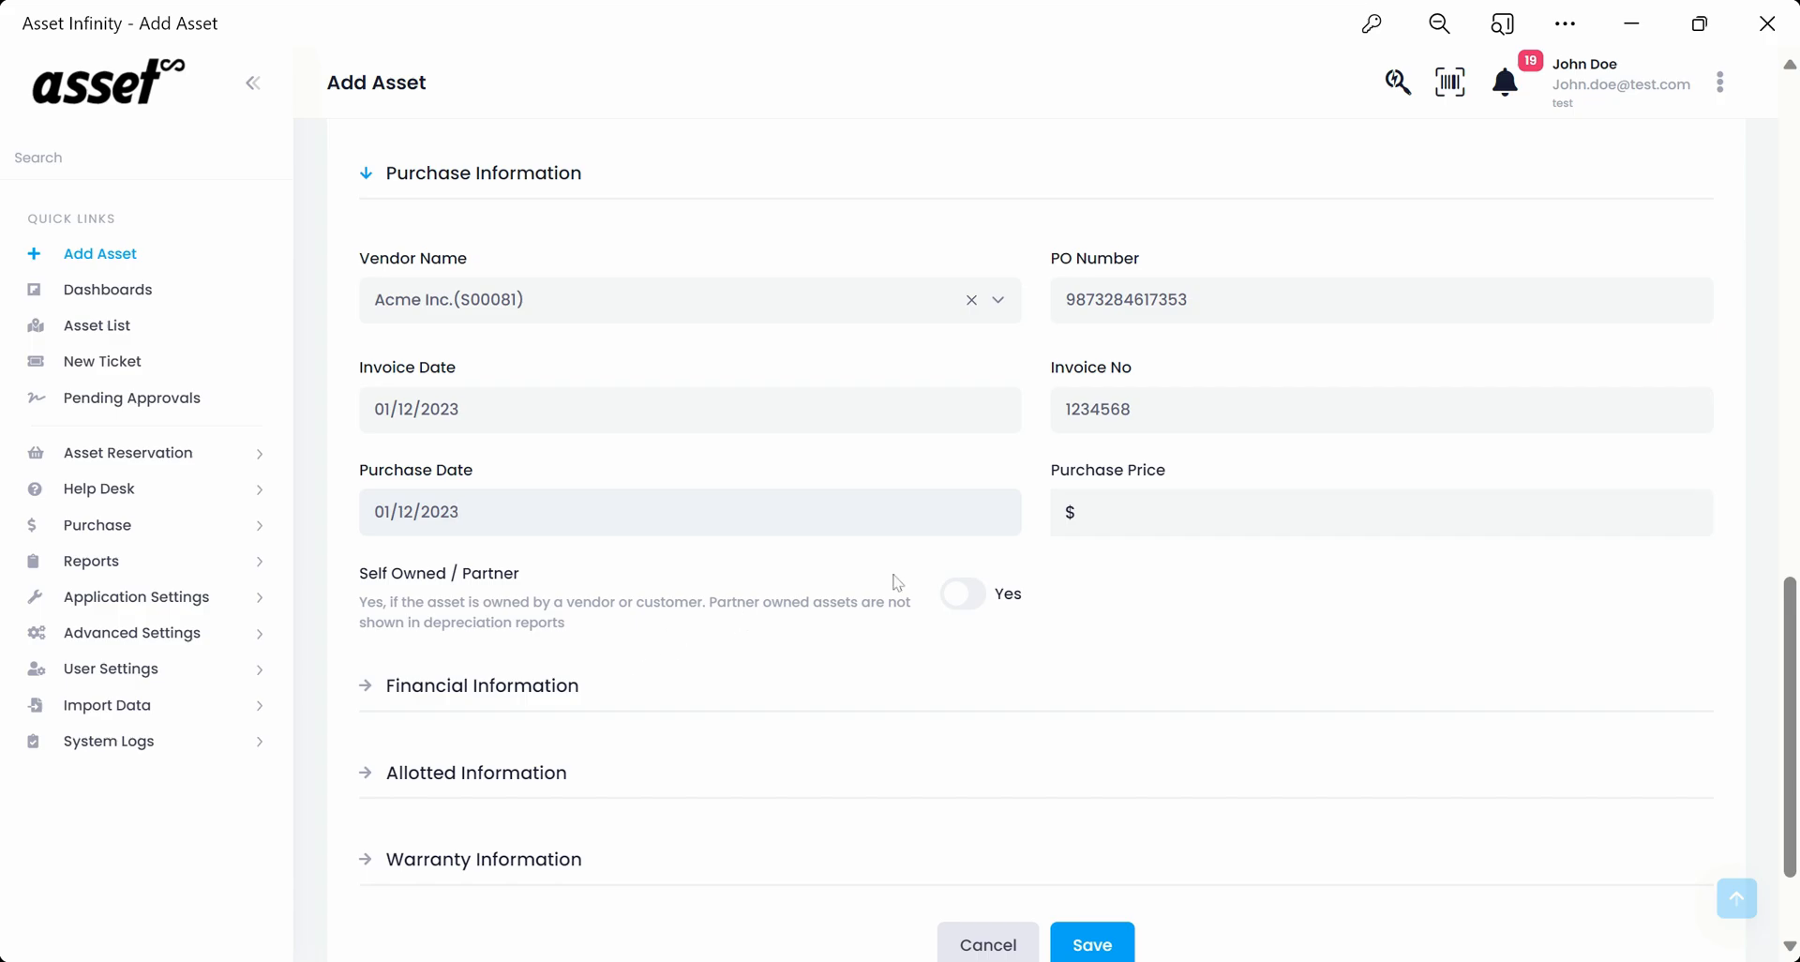
pyautogui.click(1146, 521)
pyautogui.write('100000')
# Step: Mark the asset as partner-owned with partner Acme Inc.(S00081)
pyautogui.click(963, 594)
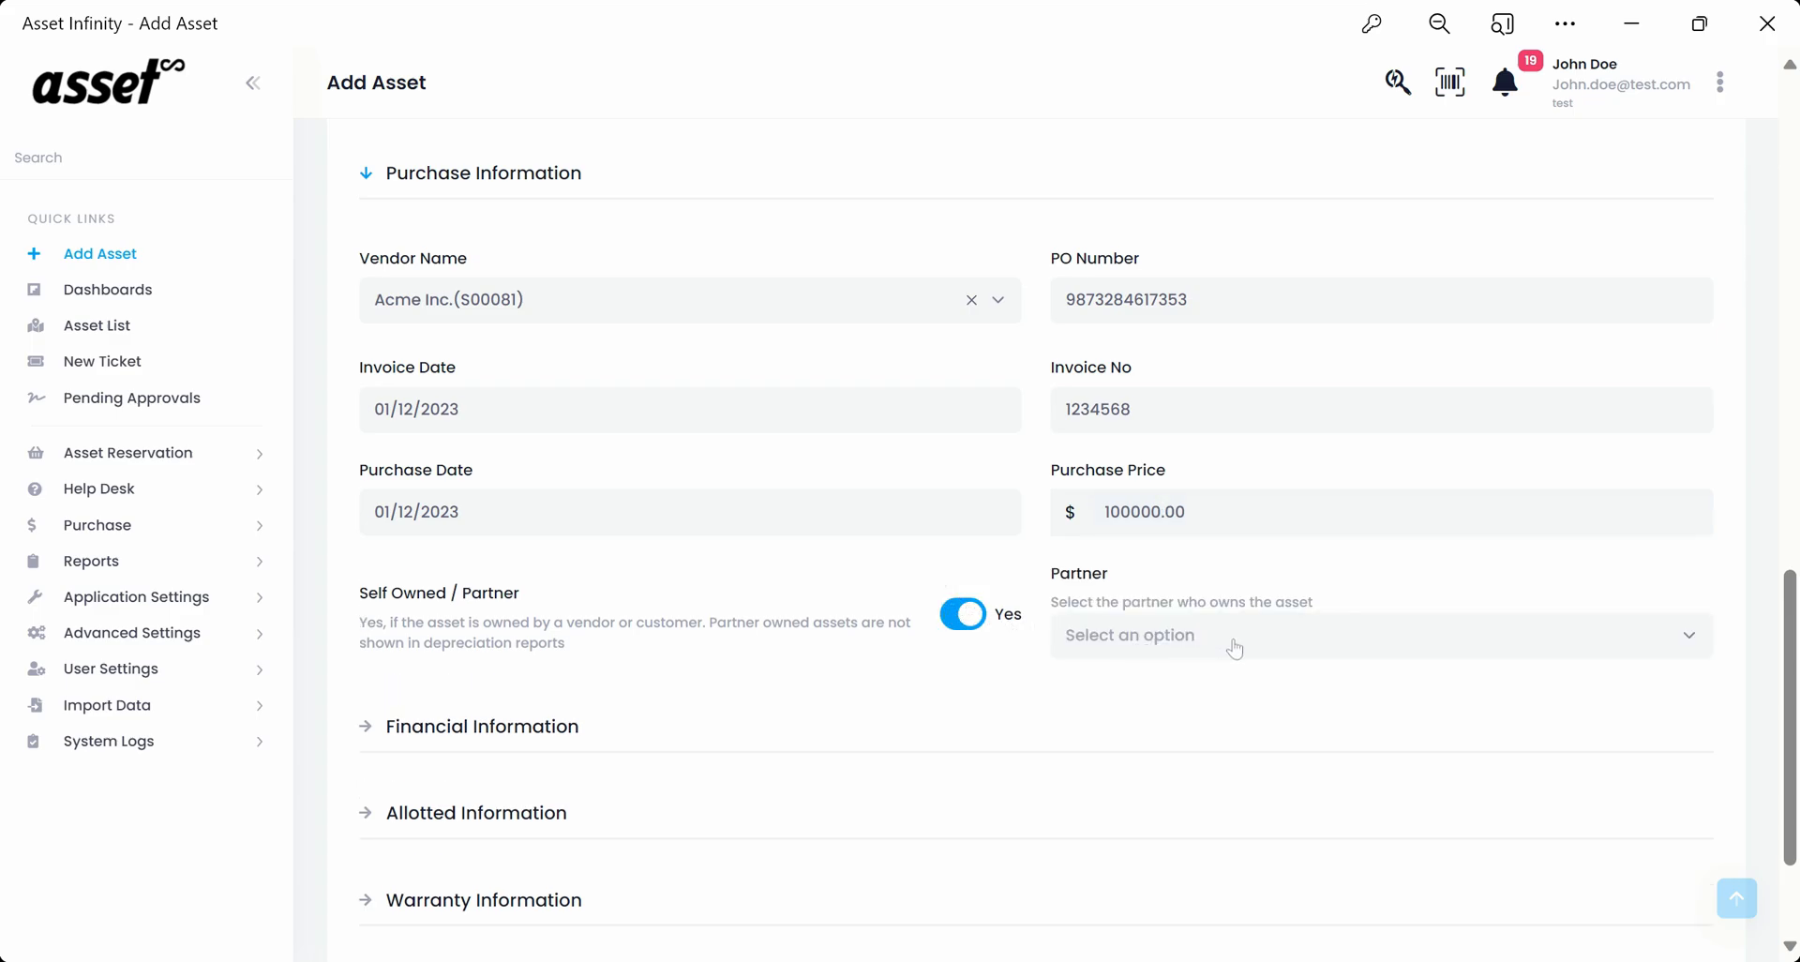
pyautogui.click(1342, 637)
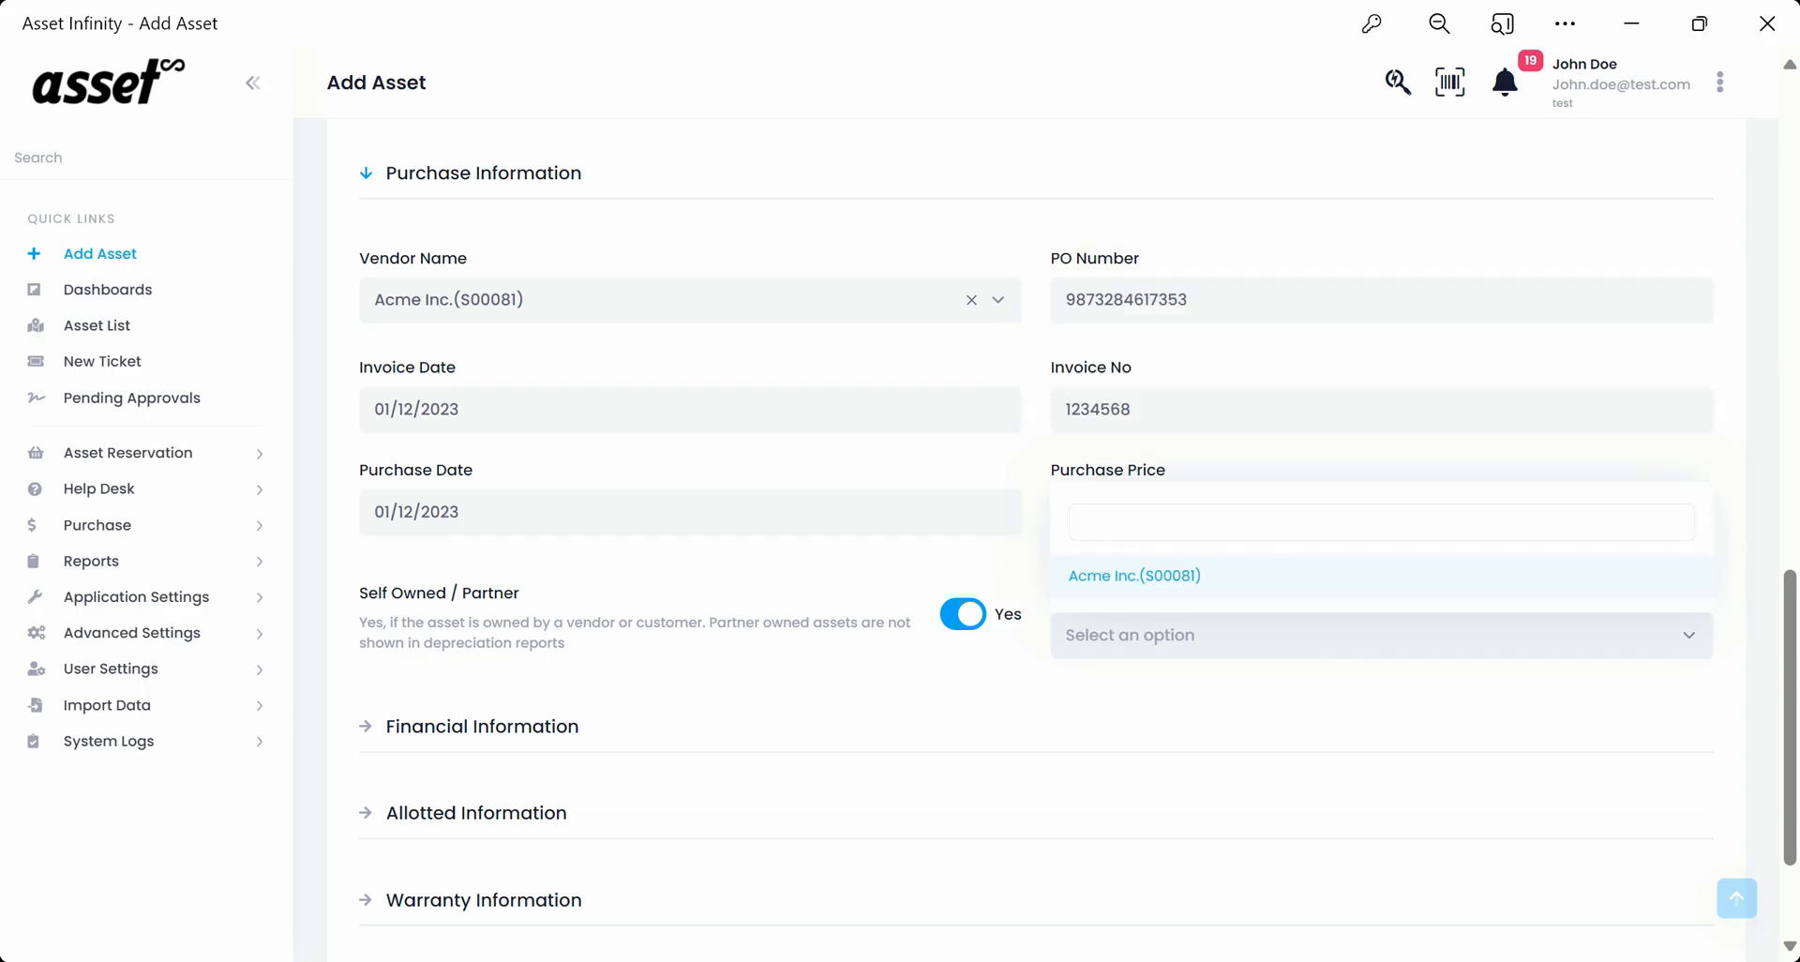
pyautogui.click(1192, 578)
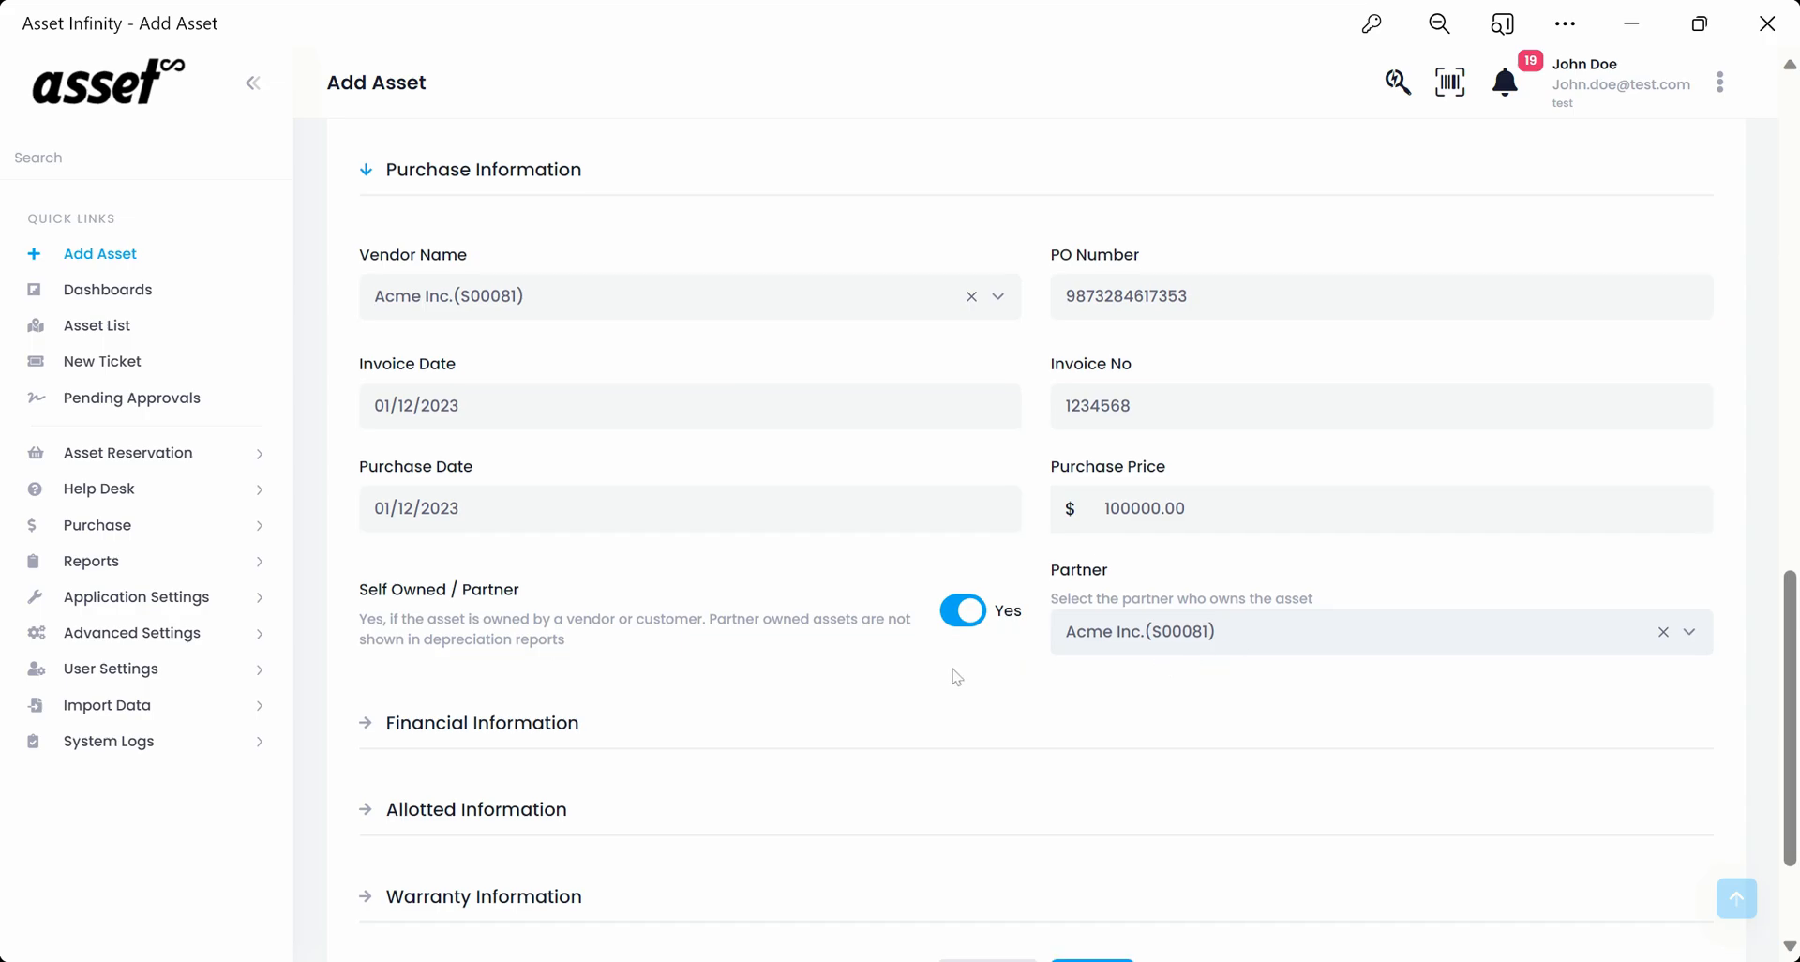
pyautogui.scroll(-2, 957, 672)
pyautogui.scroll(-1, 719, 628)
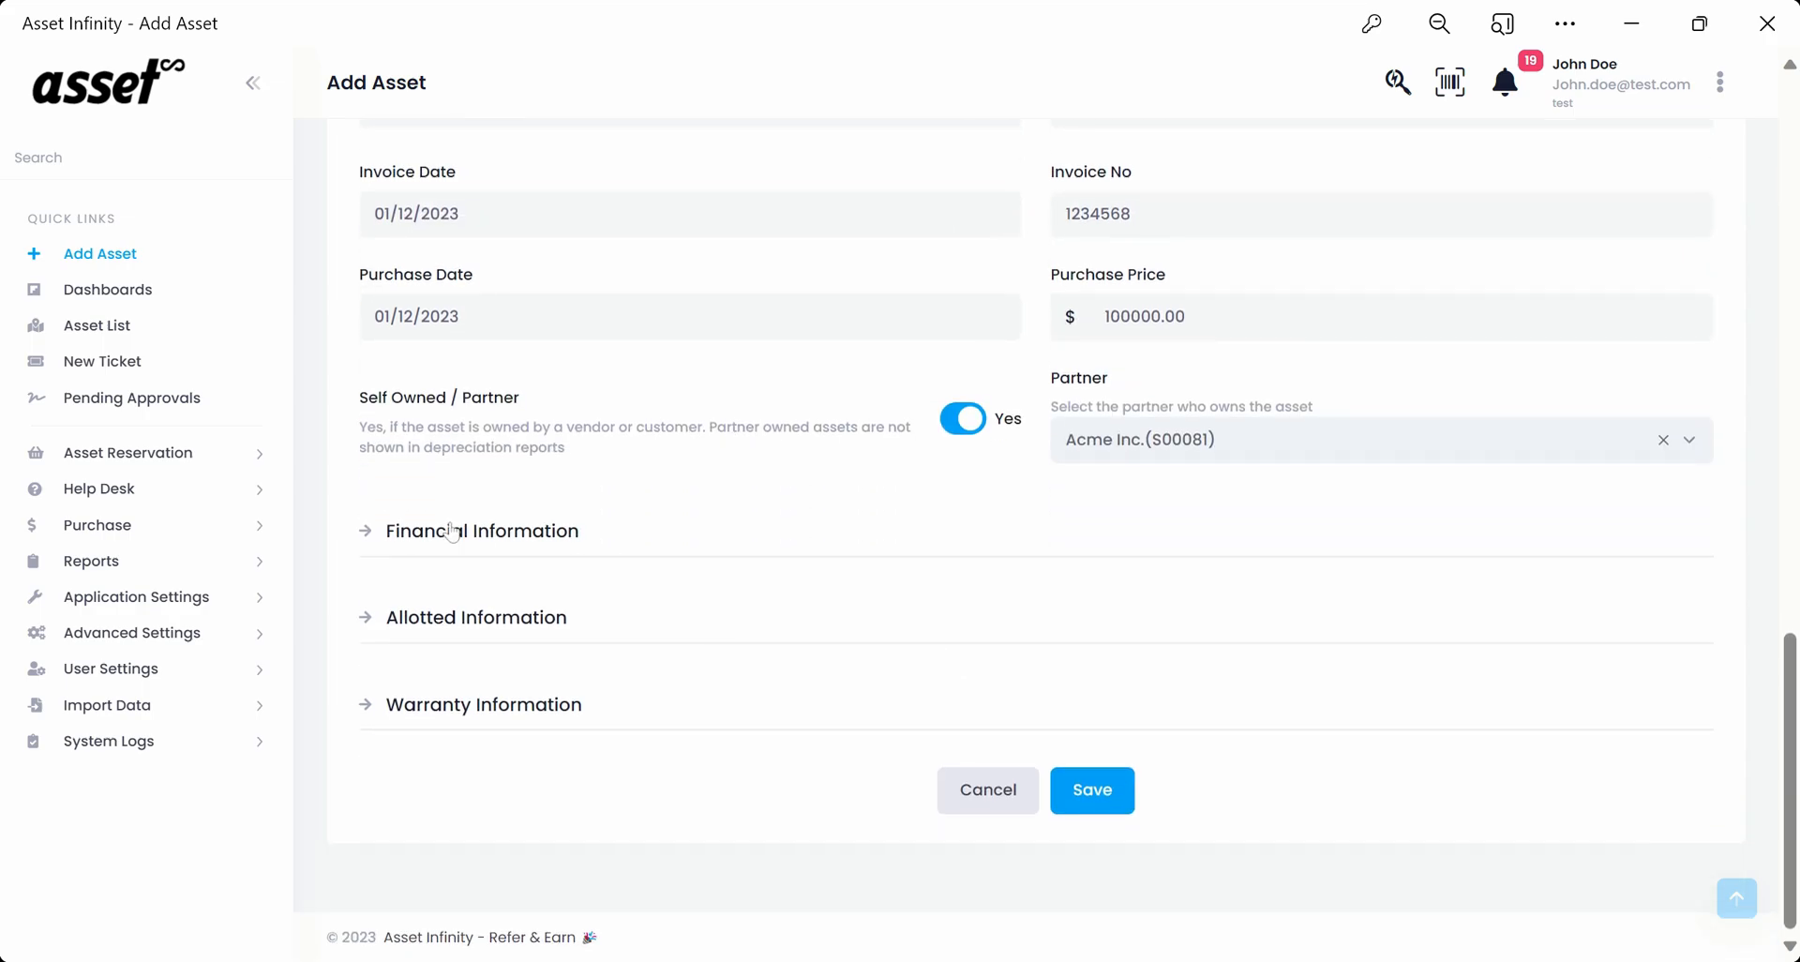
# Step: Set the Capitalization Price to 100
pyautogui.click(368, 533)
pyautogui.scroll(-1, 705, 562)
pyautogui.scroll(-2, 705, 562)
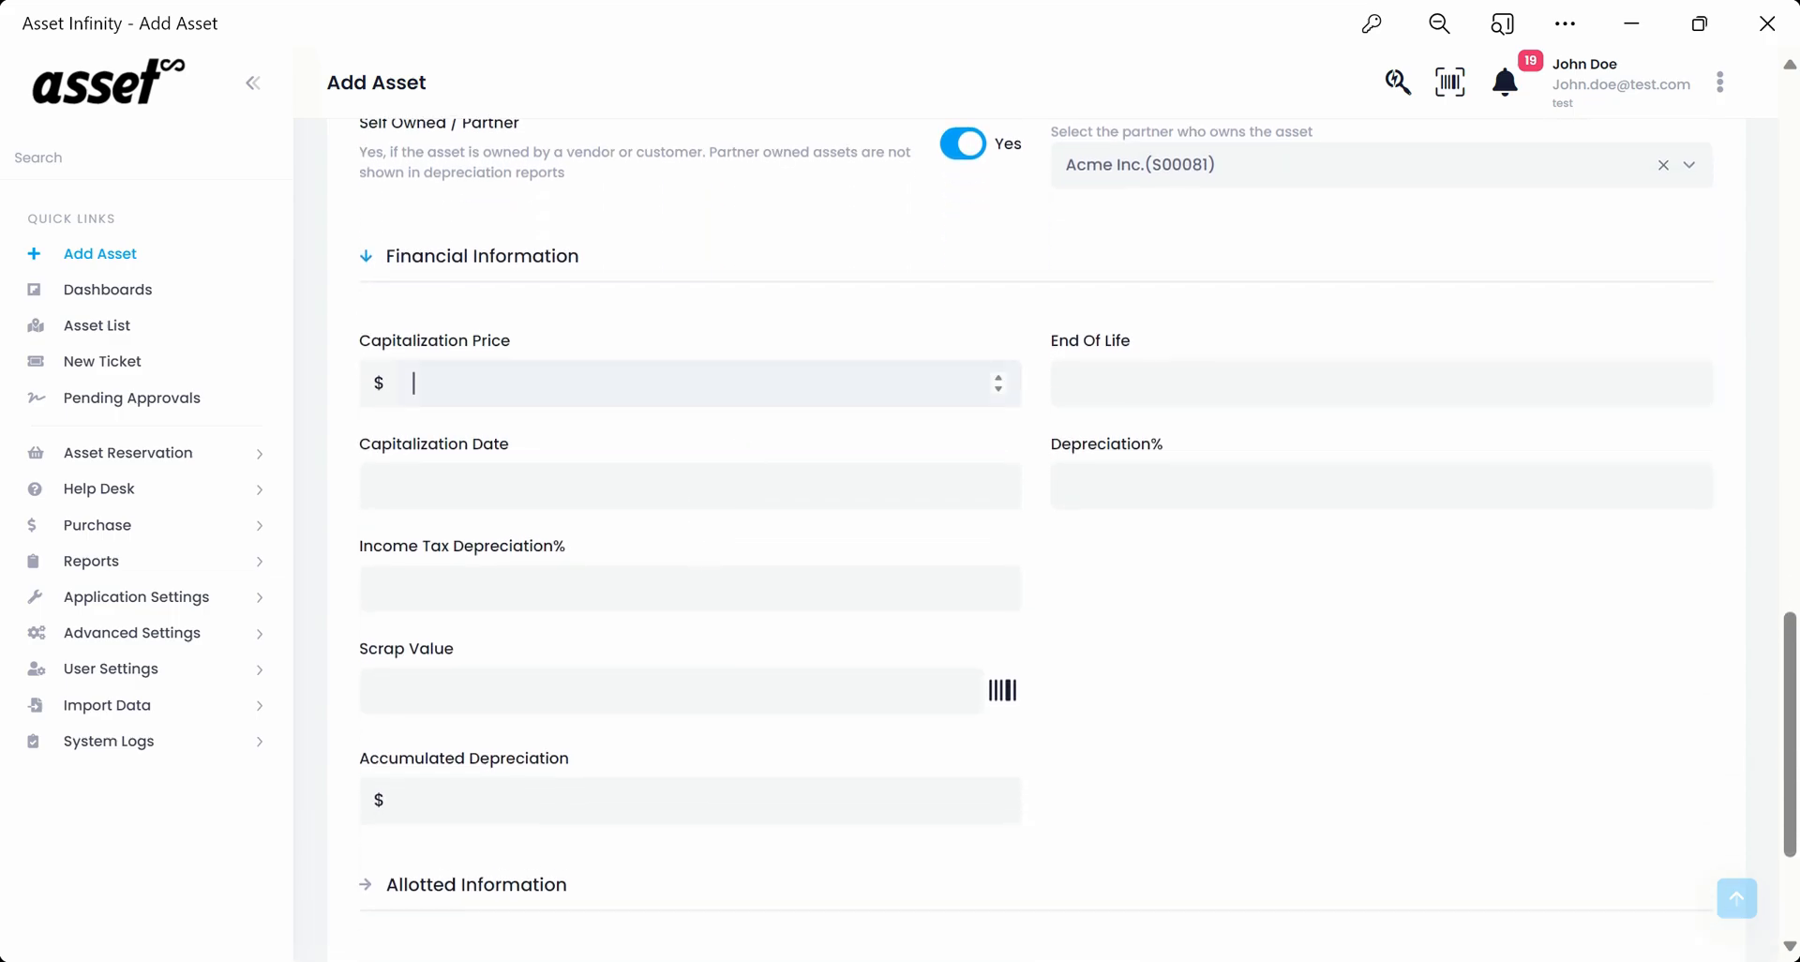
pyautogui.click(999, 378)
pyautogui.click(999, 378)
pyautogui.doubleClick(999, 378)
pyautogui.tripleClick(998, 378)
pyautogui.tripleClick(999, 378)
pyautogui.tripleClick(998, 378)
pyautogui.click(999, 380)
pyautogui.click(999, 380)
pyautogui.moveTo(497, 389); pyautogui.dragTo(367, 391)
pyautogui.write('100')
# Step: Set End Of Life to 31/12/2024 and Capitalization Date to 02/12/2023
pyautogui.click(1155, 385)
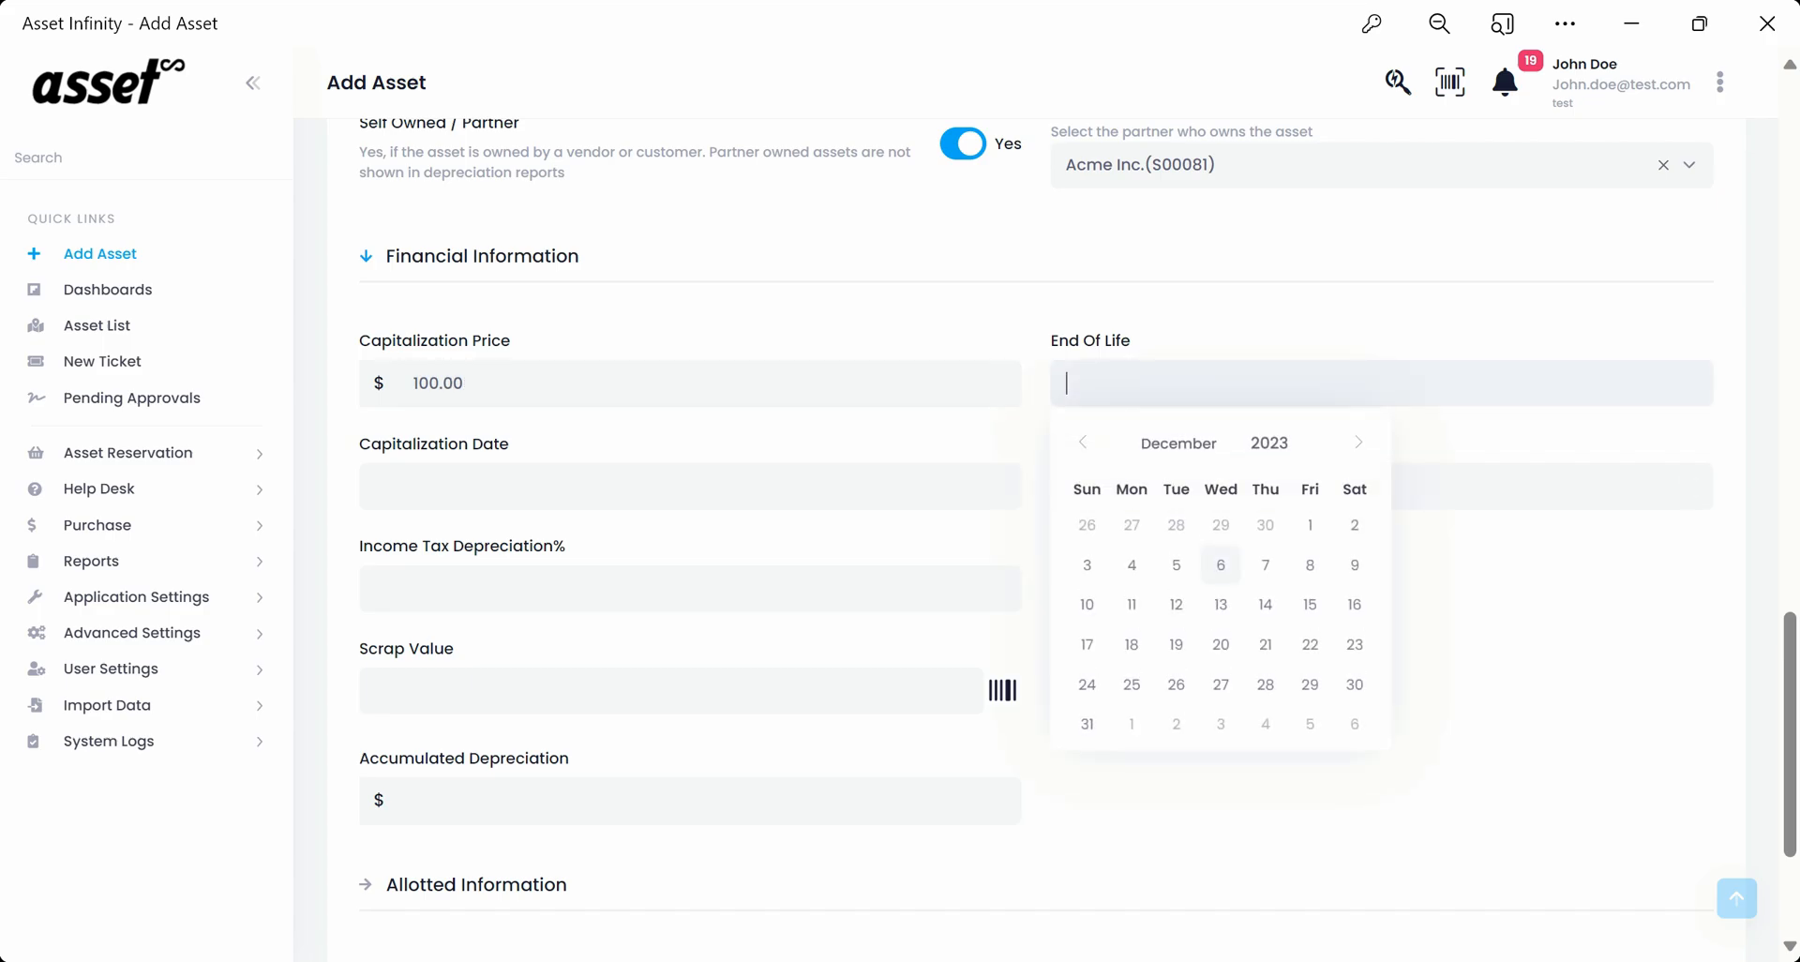
pyautogui.click(1359, 444)
pyautogui.click(1360, 444)
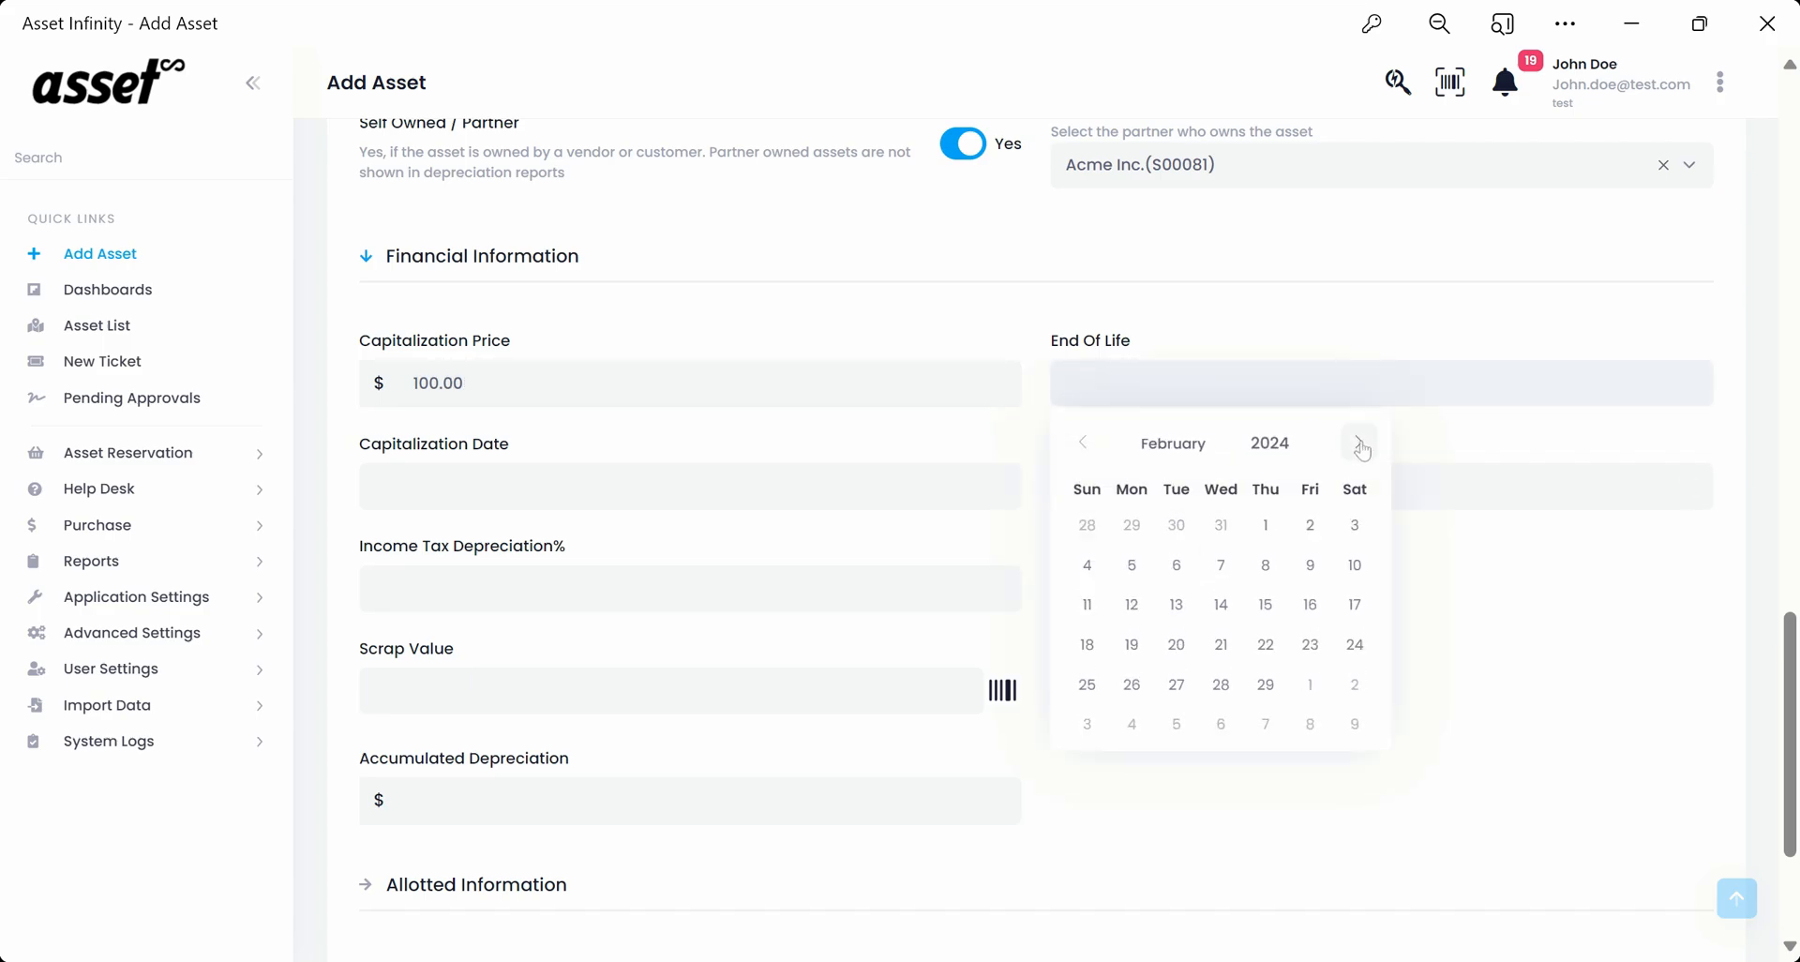
pyautogui.doubleClick(1360, 445)
pyautogui.click(1359, 445)
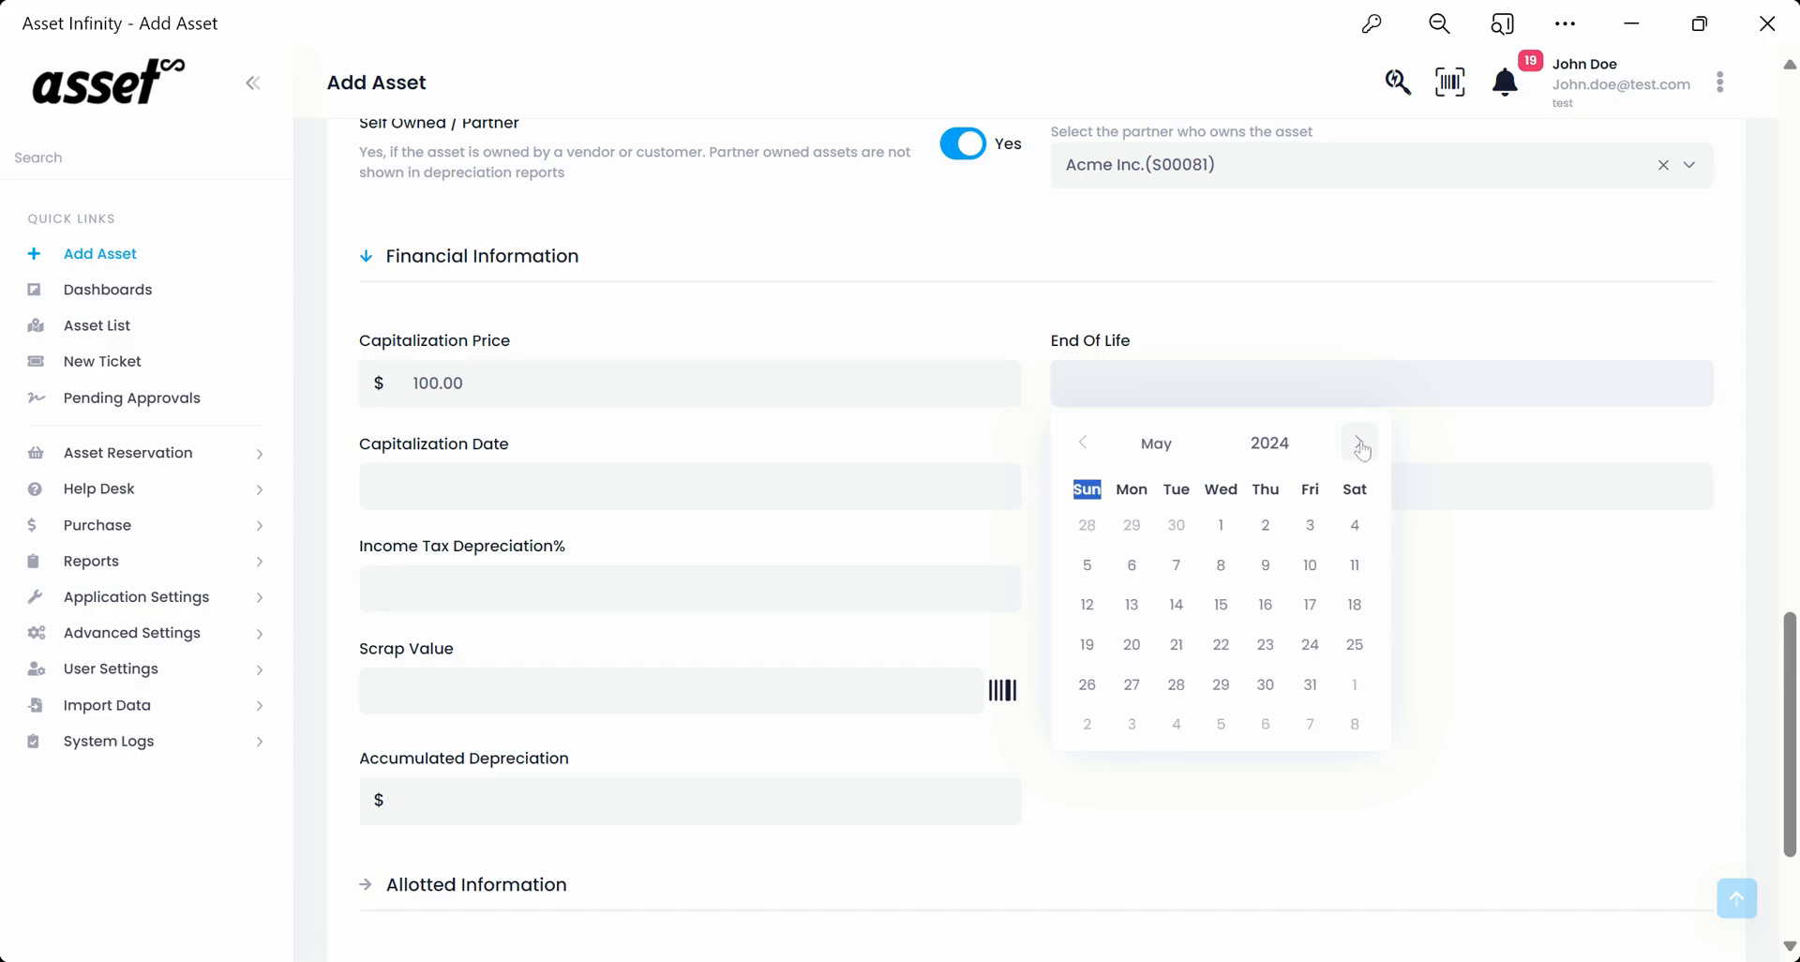
pyautogui.tripleClick(1360, 444)
pyautogui.tripleClick(1361, 448)
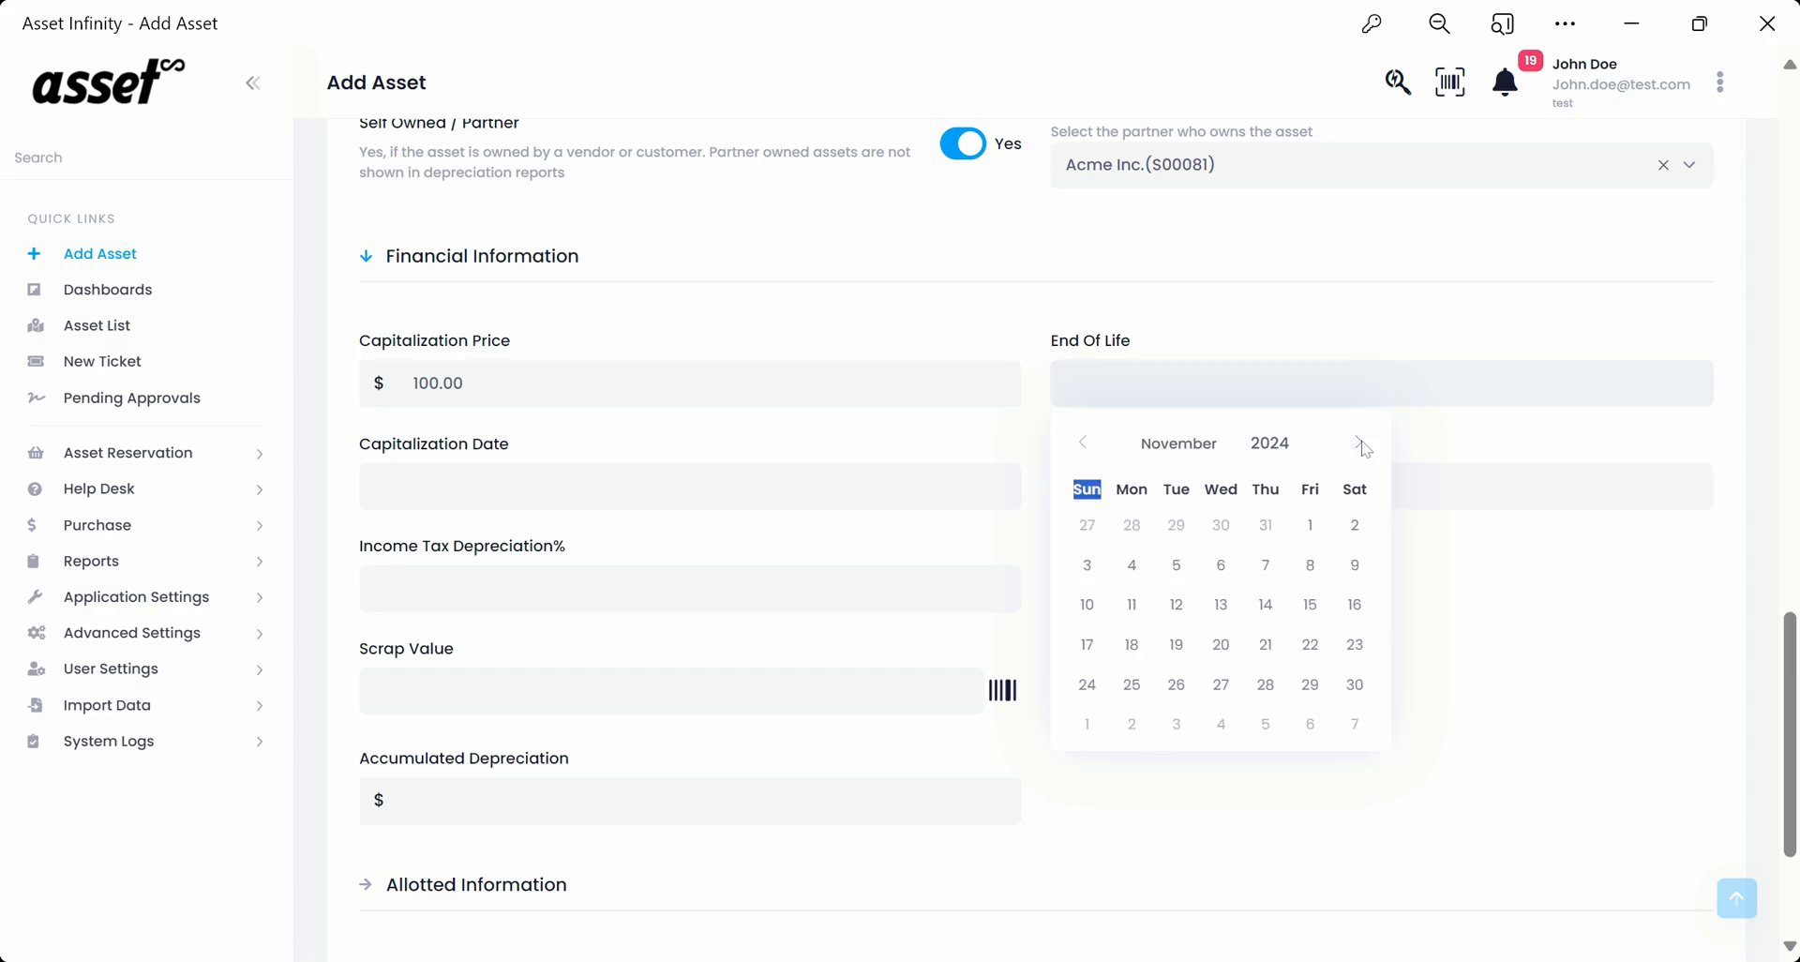
pyautogui.click(1361, 446)
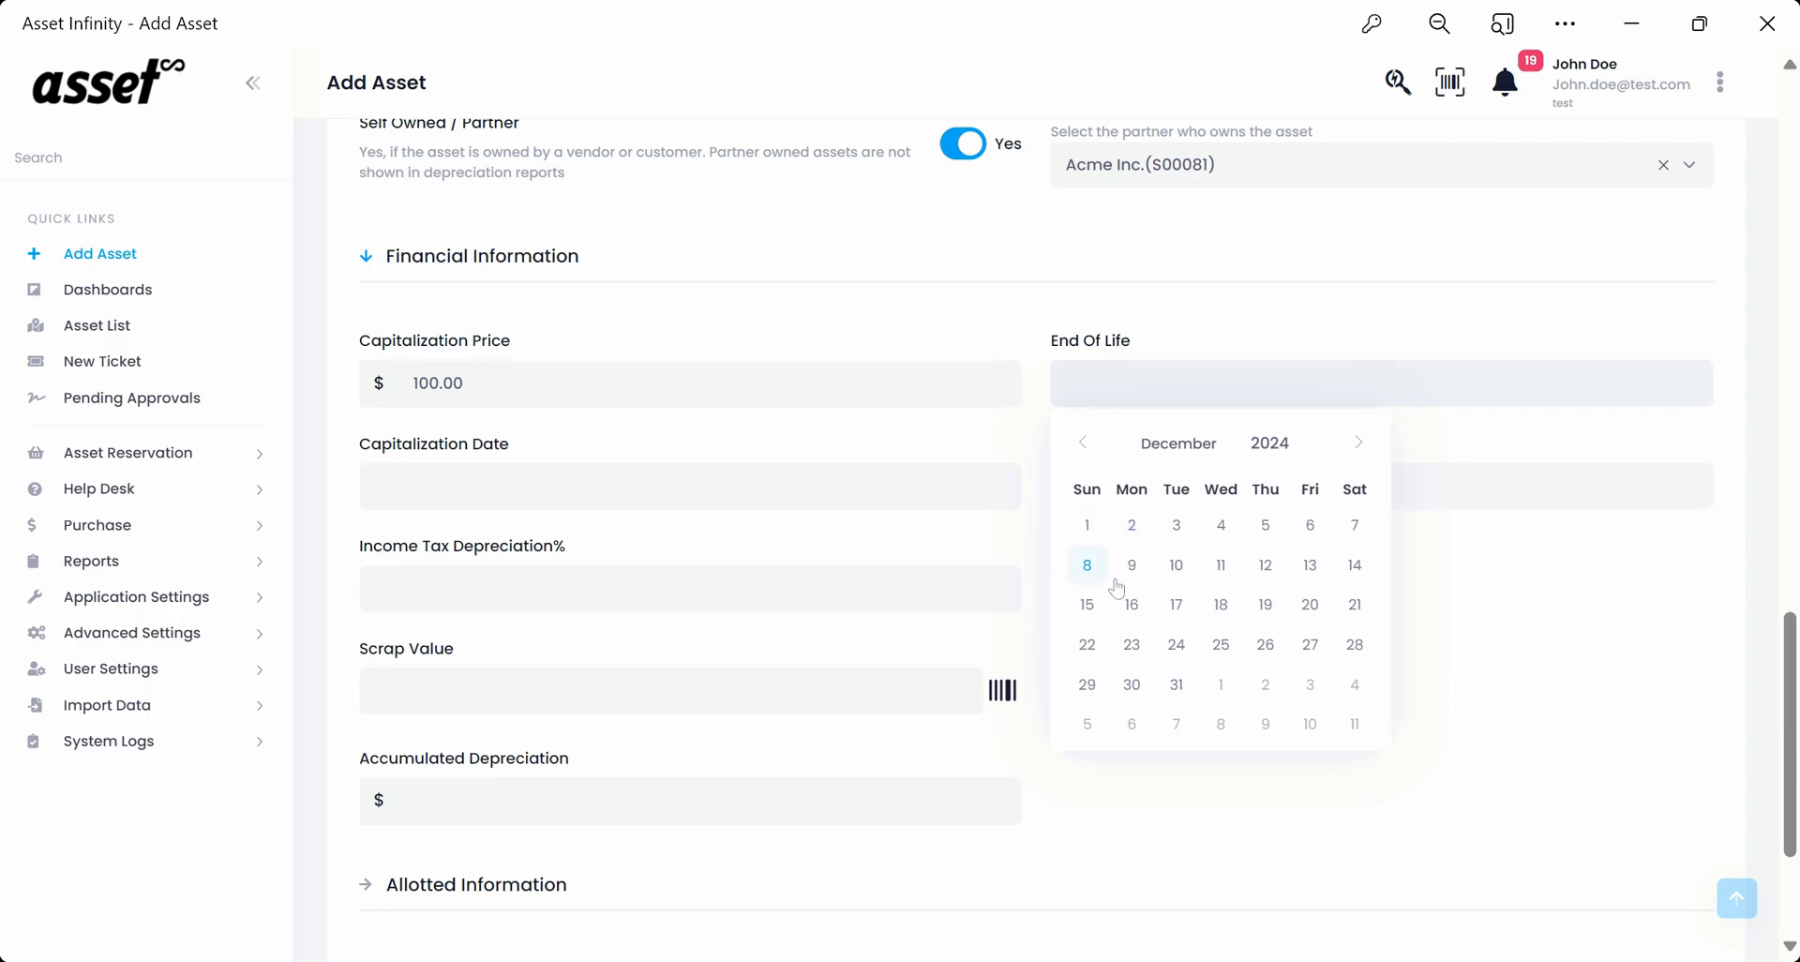
pyautogui.click(1174, 682)
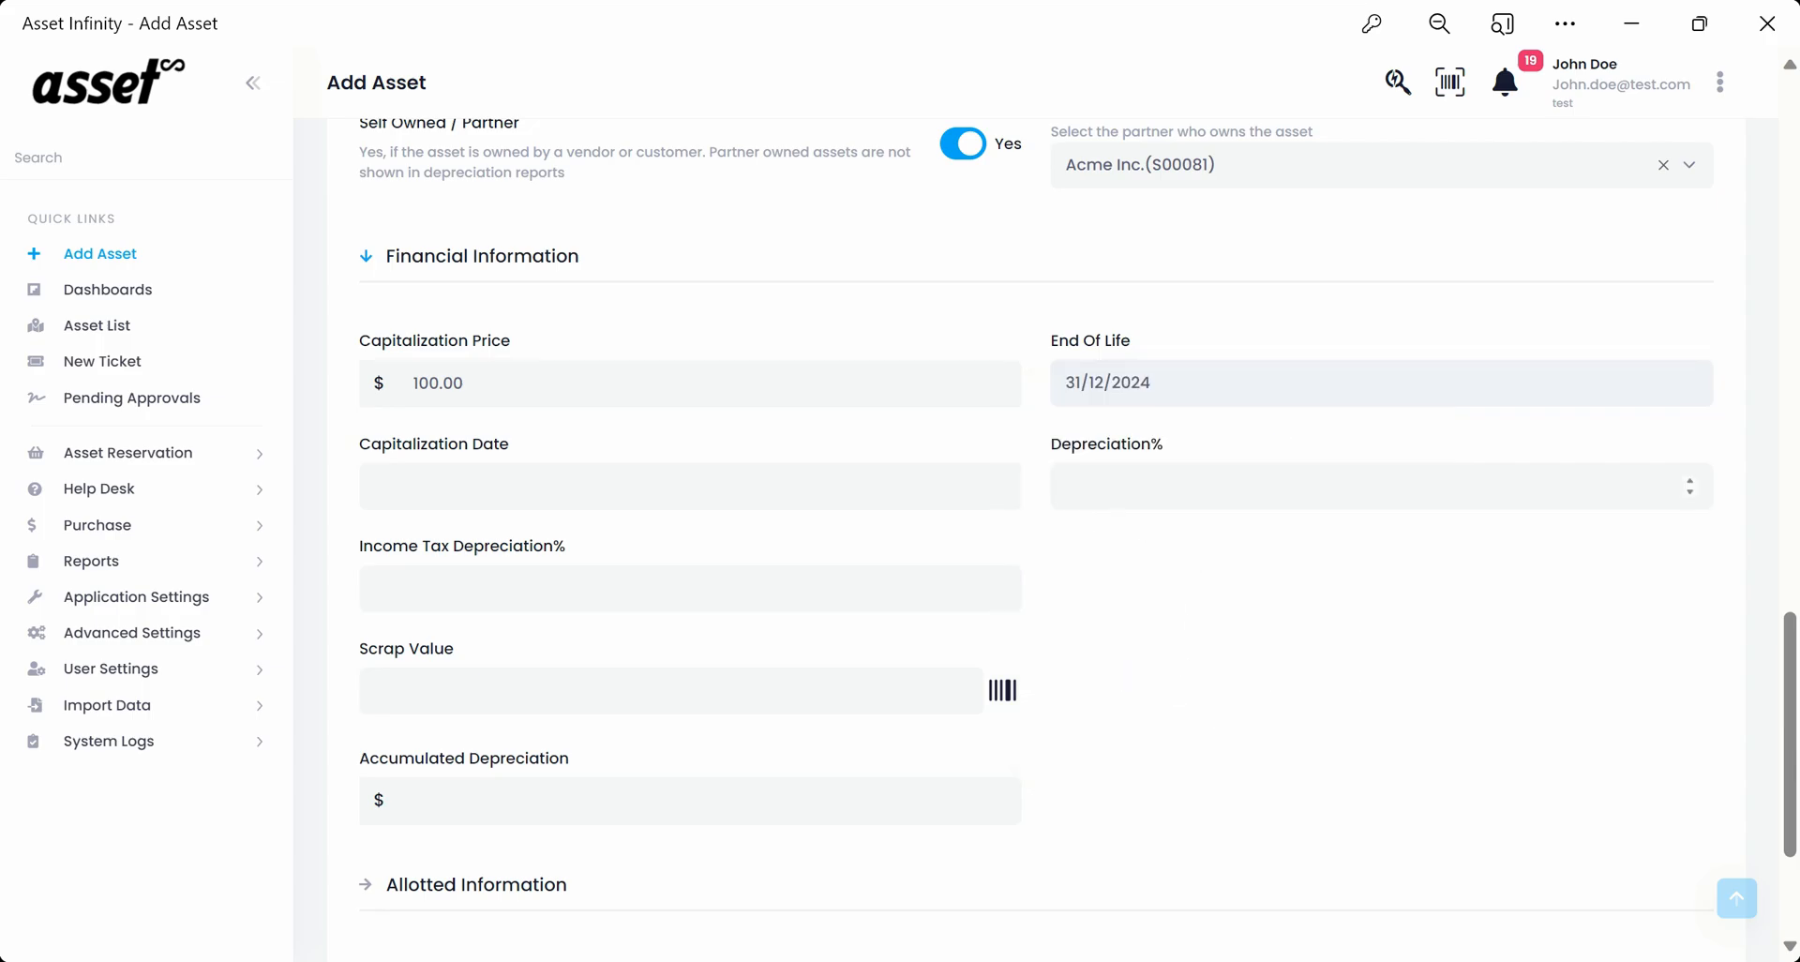
pyautogui.click(600, 486)
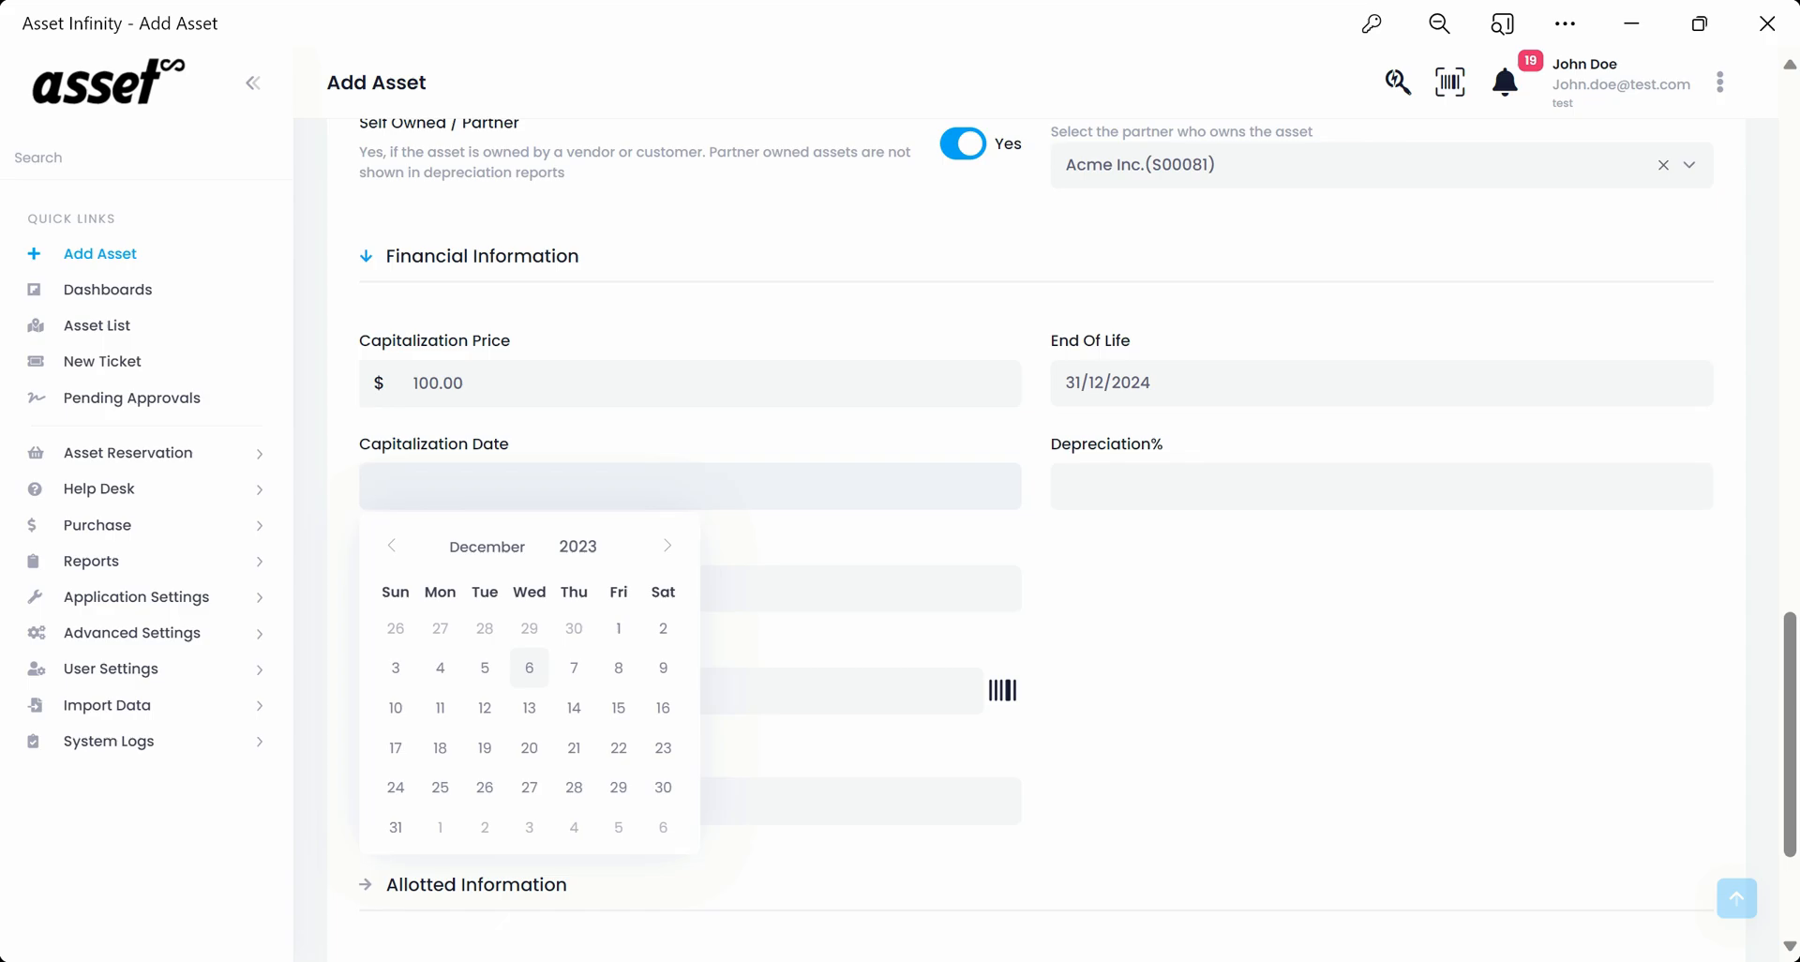
pyautogui.click(662, 634)
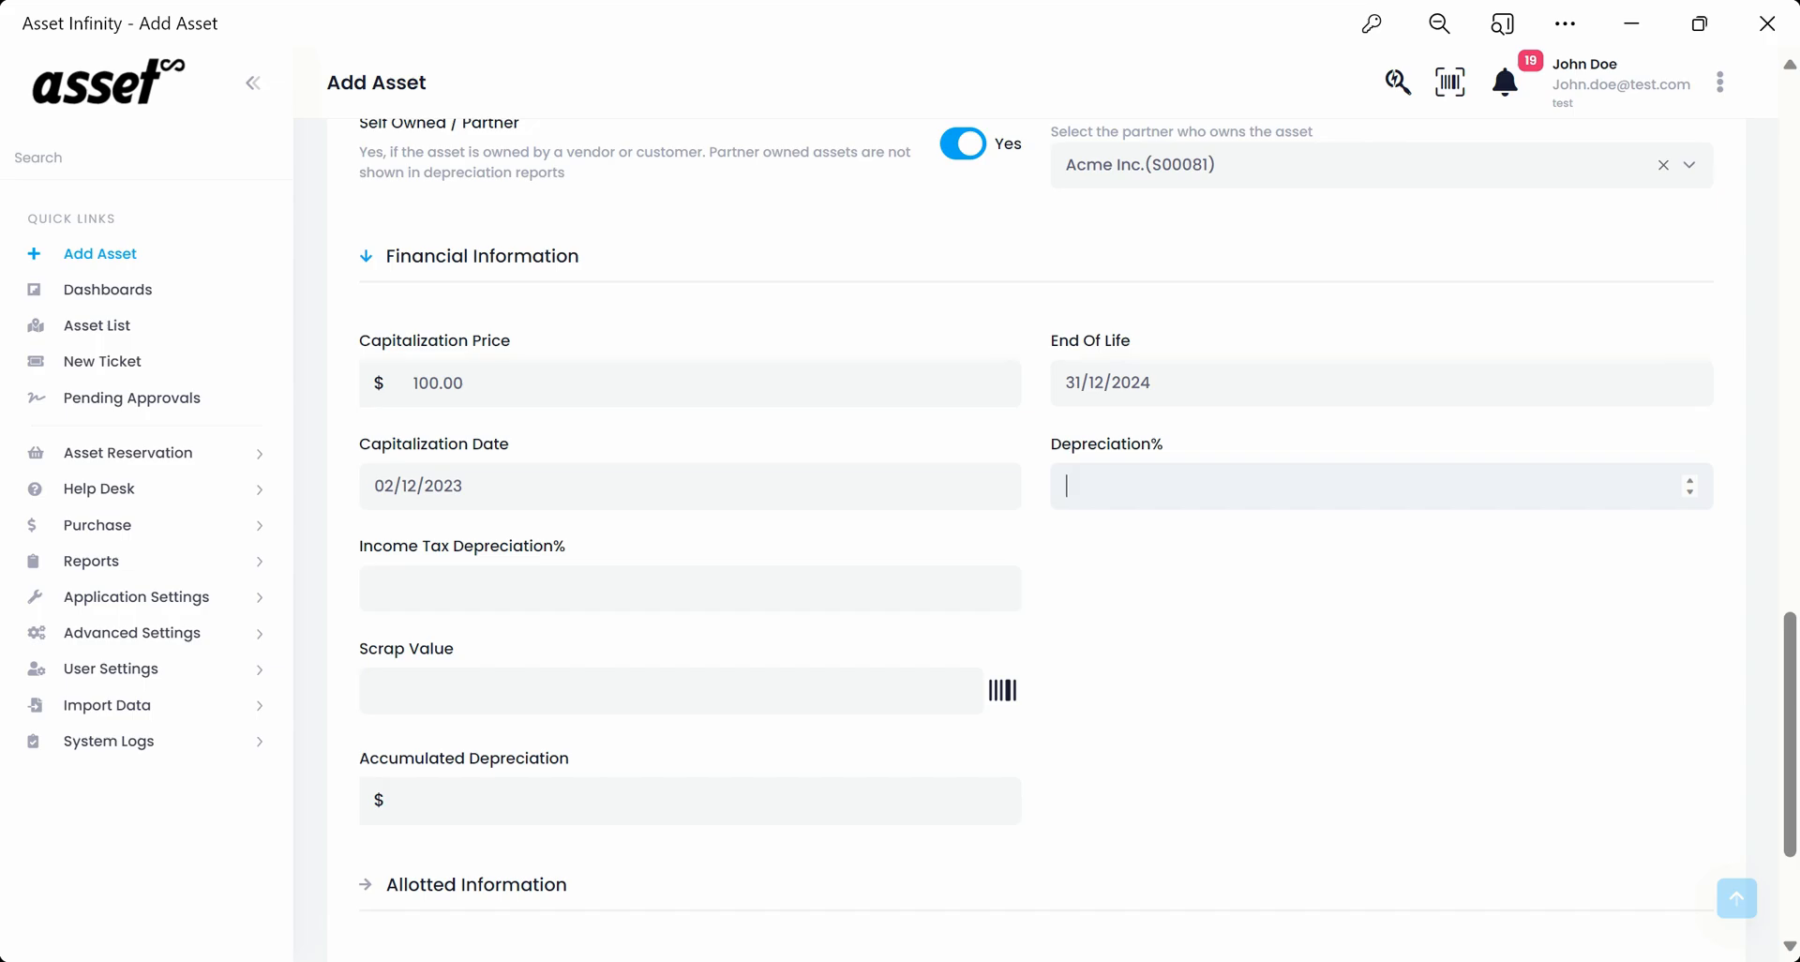
# Step: Fill in the depreciation percentage and accumulated depreciation 50000
pyautogui.click(1689, 483)
pyautogui.click(1689, 484)
pyautogui.click(1689, 483)
pyautogui.click(1690, 484)
pyautogui.click(1690, 484)
pyautogui.click(1689, 483)
pyautogui.click(1690, 484)
pyautogui.click(1690, 483)
pyautogui.click(1689, 484)
pyautogui.click(1689, 484)
pyautogui.click(1689, 483)
pyautogui.click(1689, 484)
pyautogui.hotkey('ctrl', 'a')
pyautogui.press('BackSpace')
pyautogui.write('00')
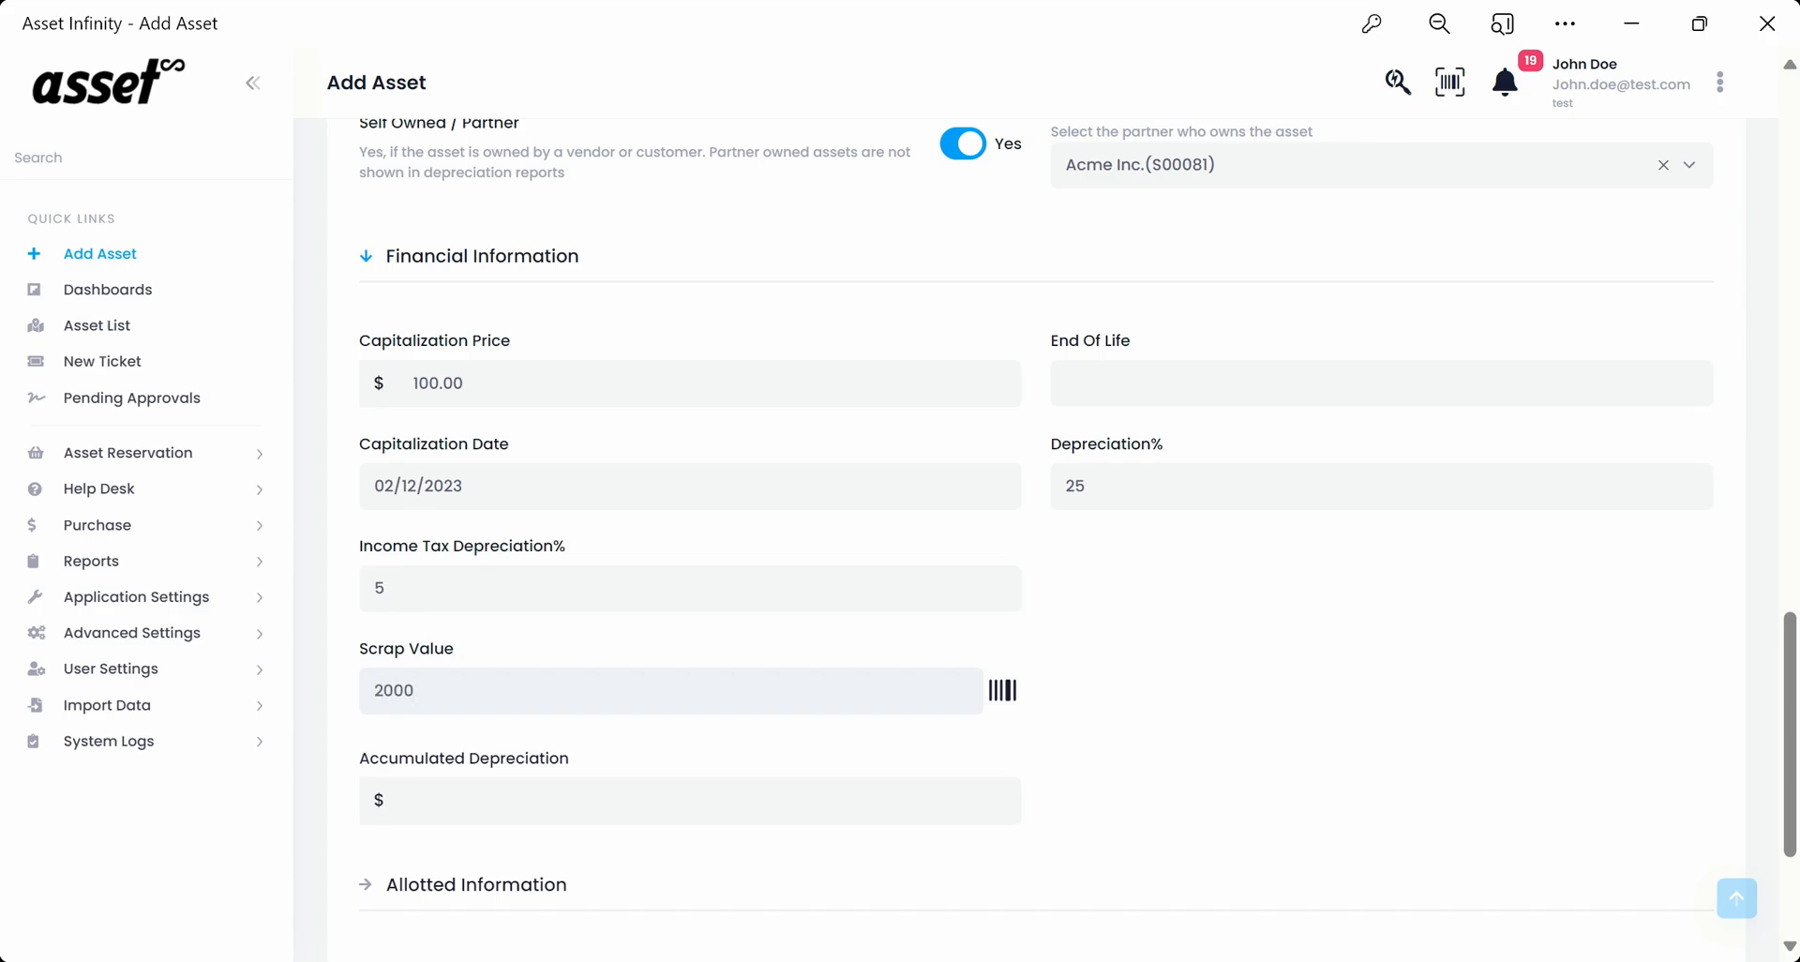
pyautogui.scroll(-3, 569, 699)
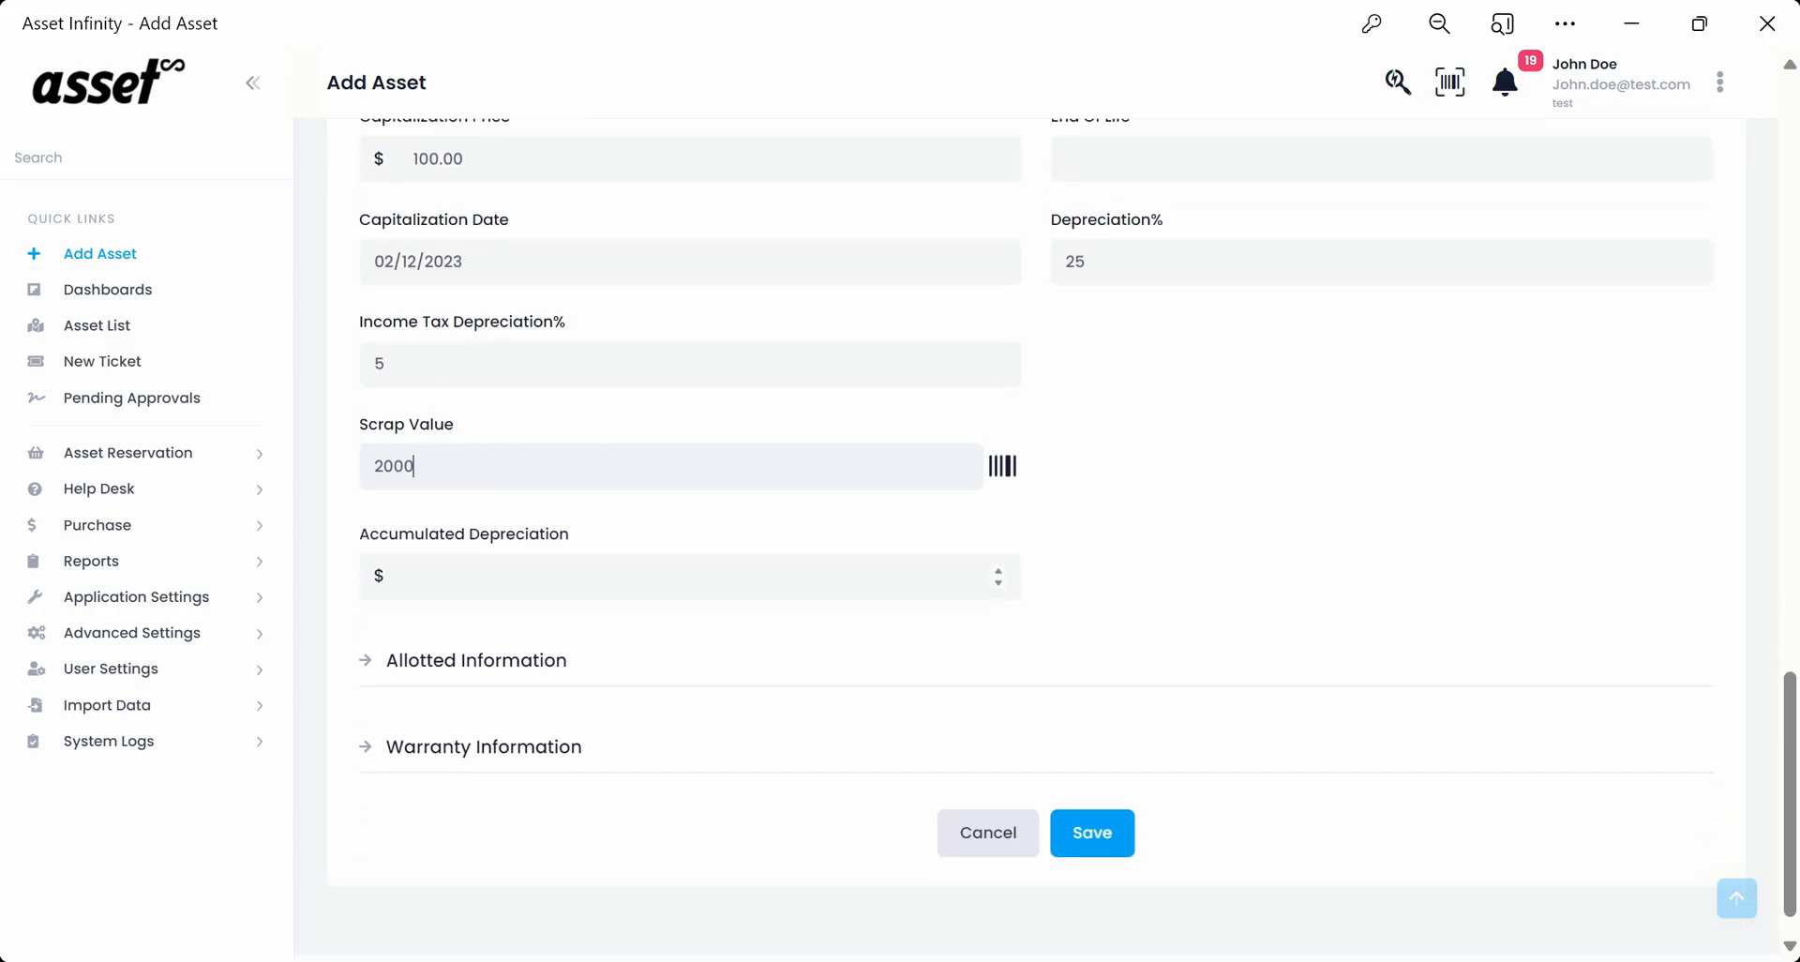
pyautogui.click(649, 527)
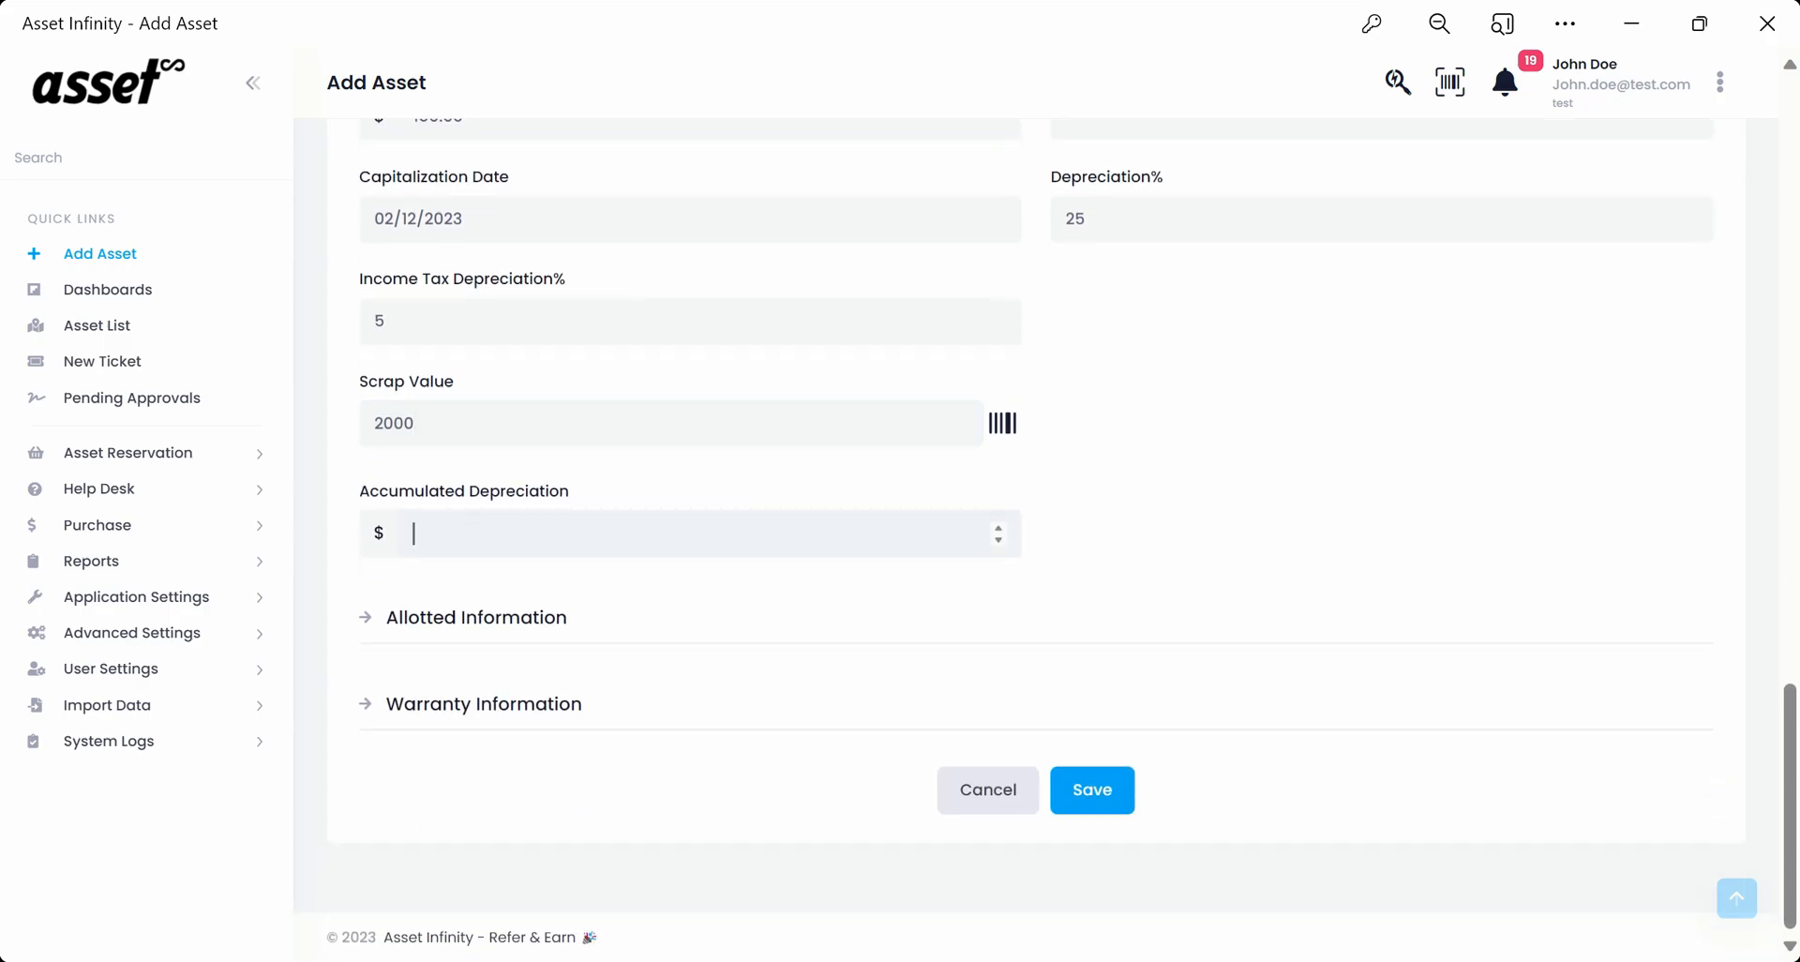
pyautogui.write('50000')
# Step: Allot the laptop to the Human Resources department and a chosen employee
pyautogui.click(401, 618)
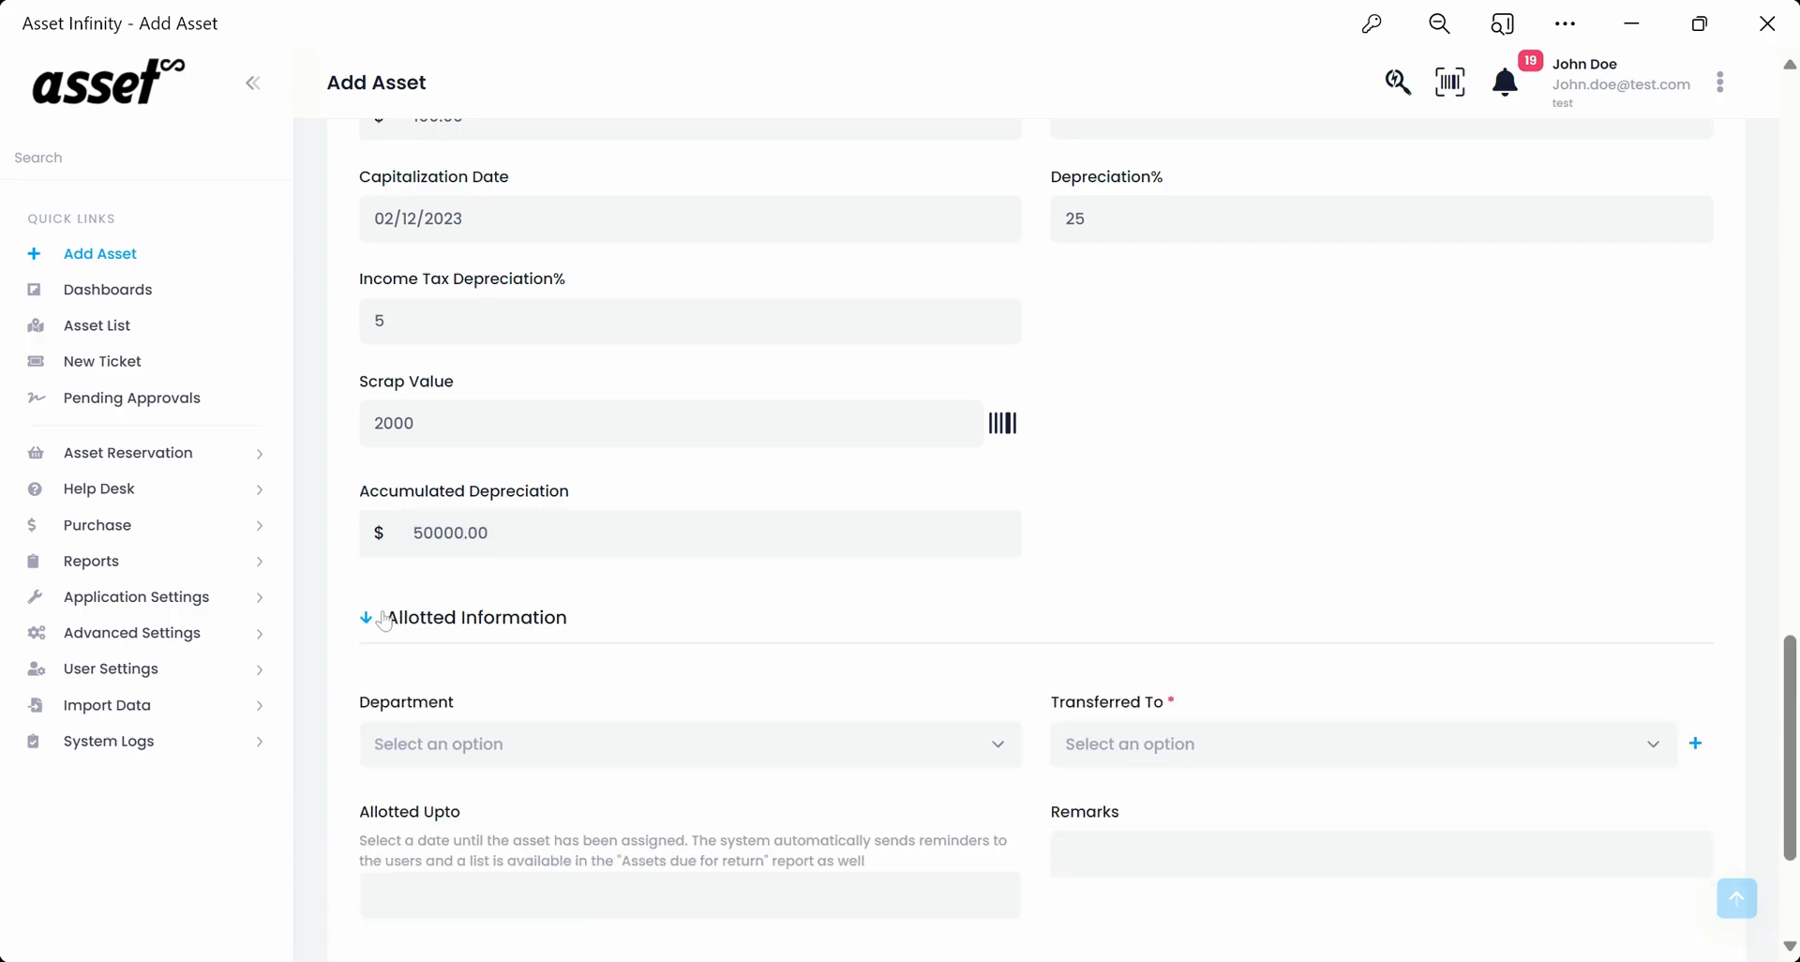
pyautogui.scroll(-3, 885, 672)
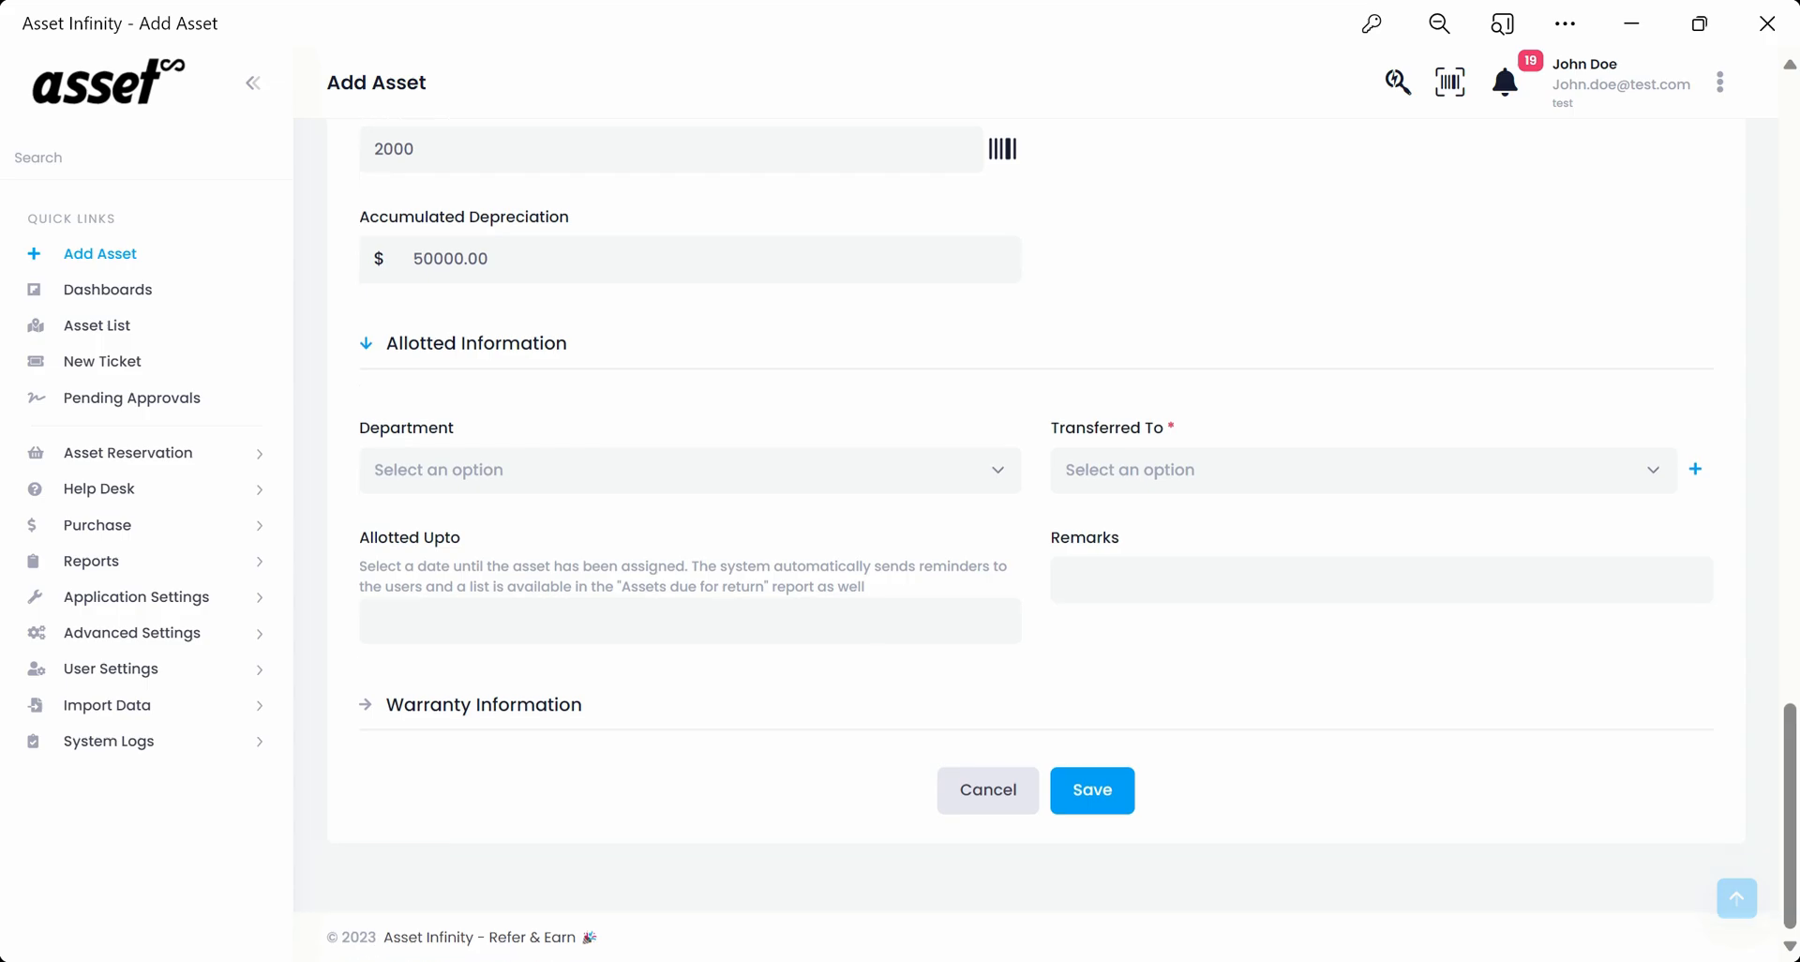
pyautogui.click(916, 474)
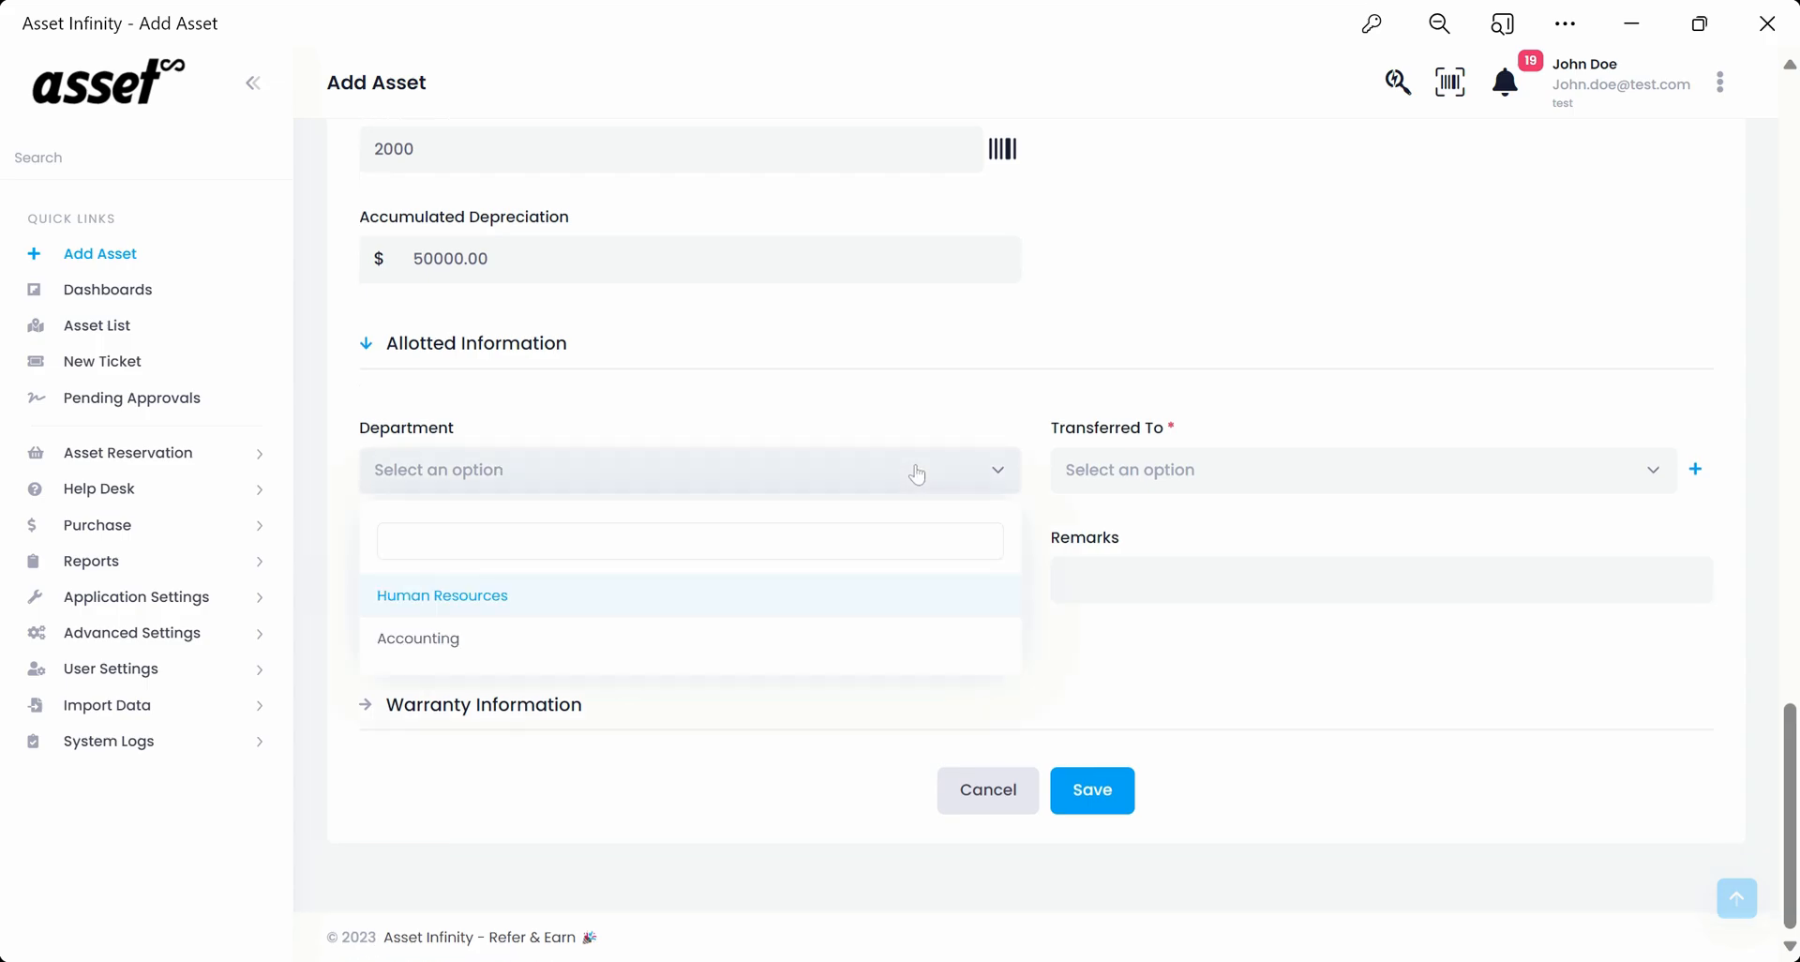
pyautogui.click(427, 605)
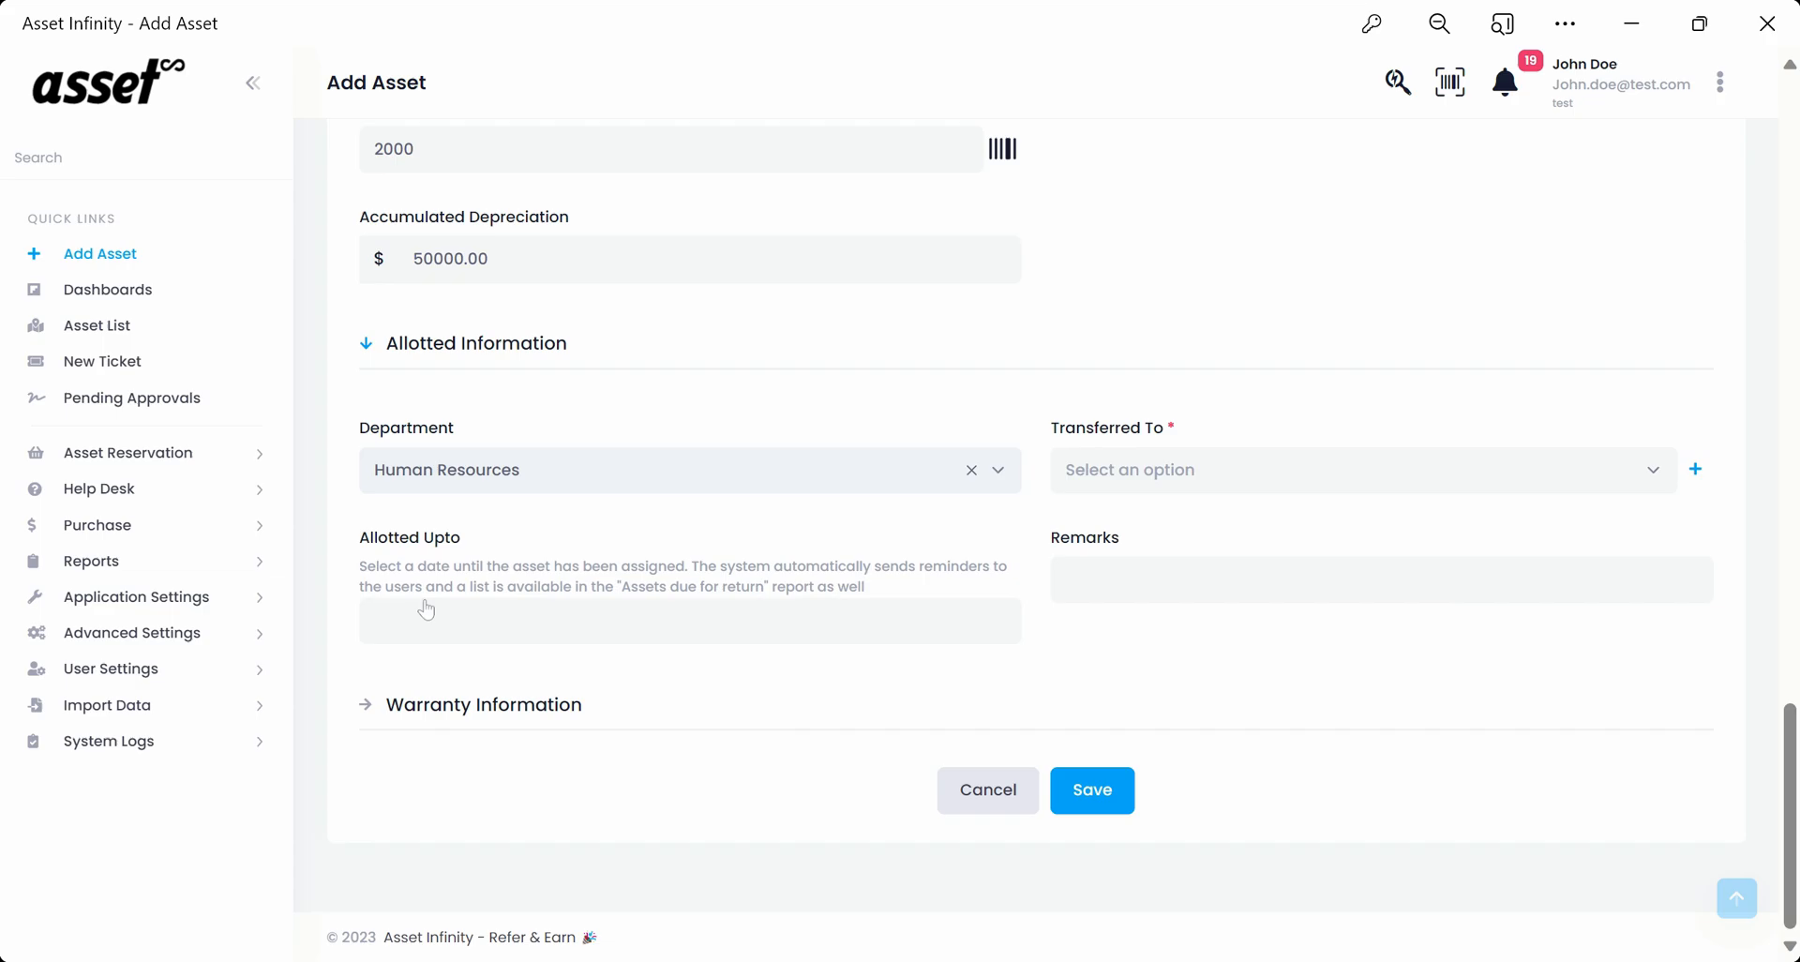
pyautogui.click(1193, 484)
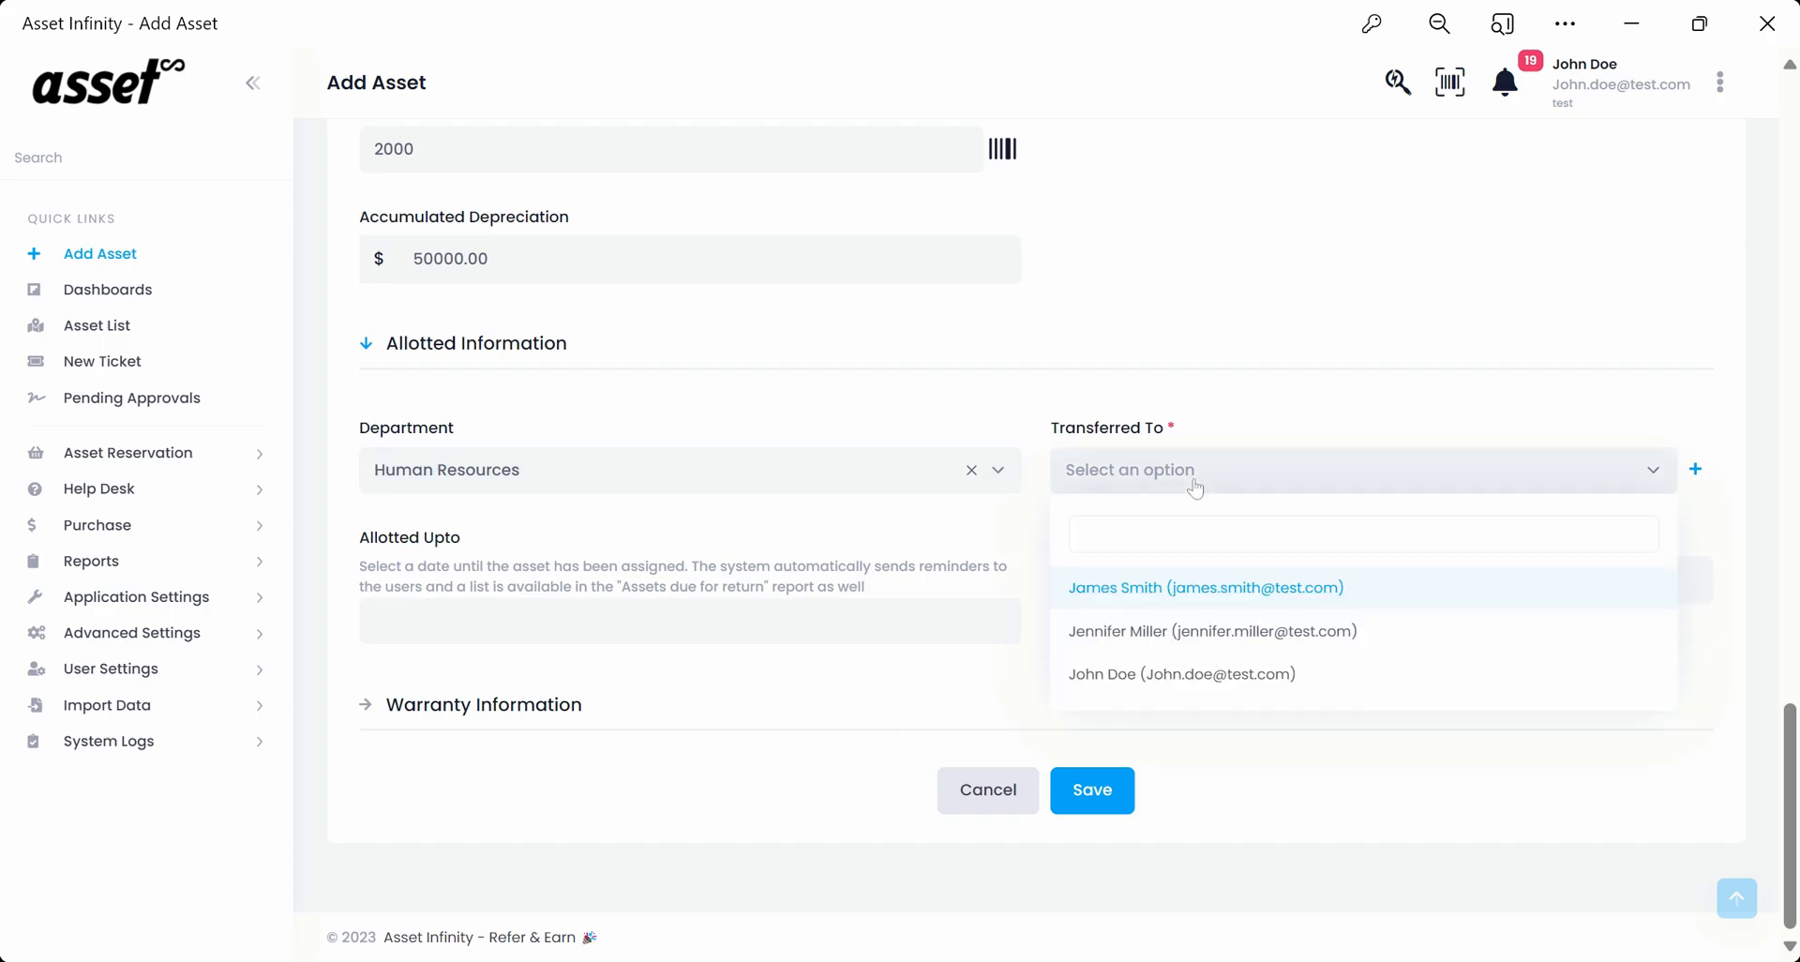
pyautogui.click(1150, 639)
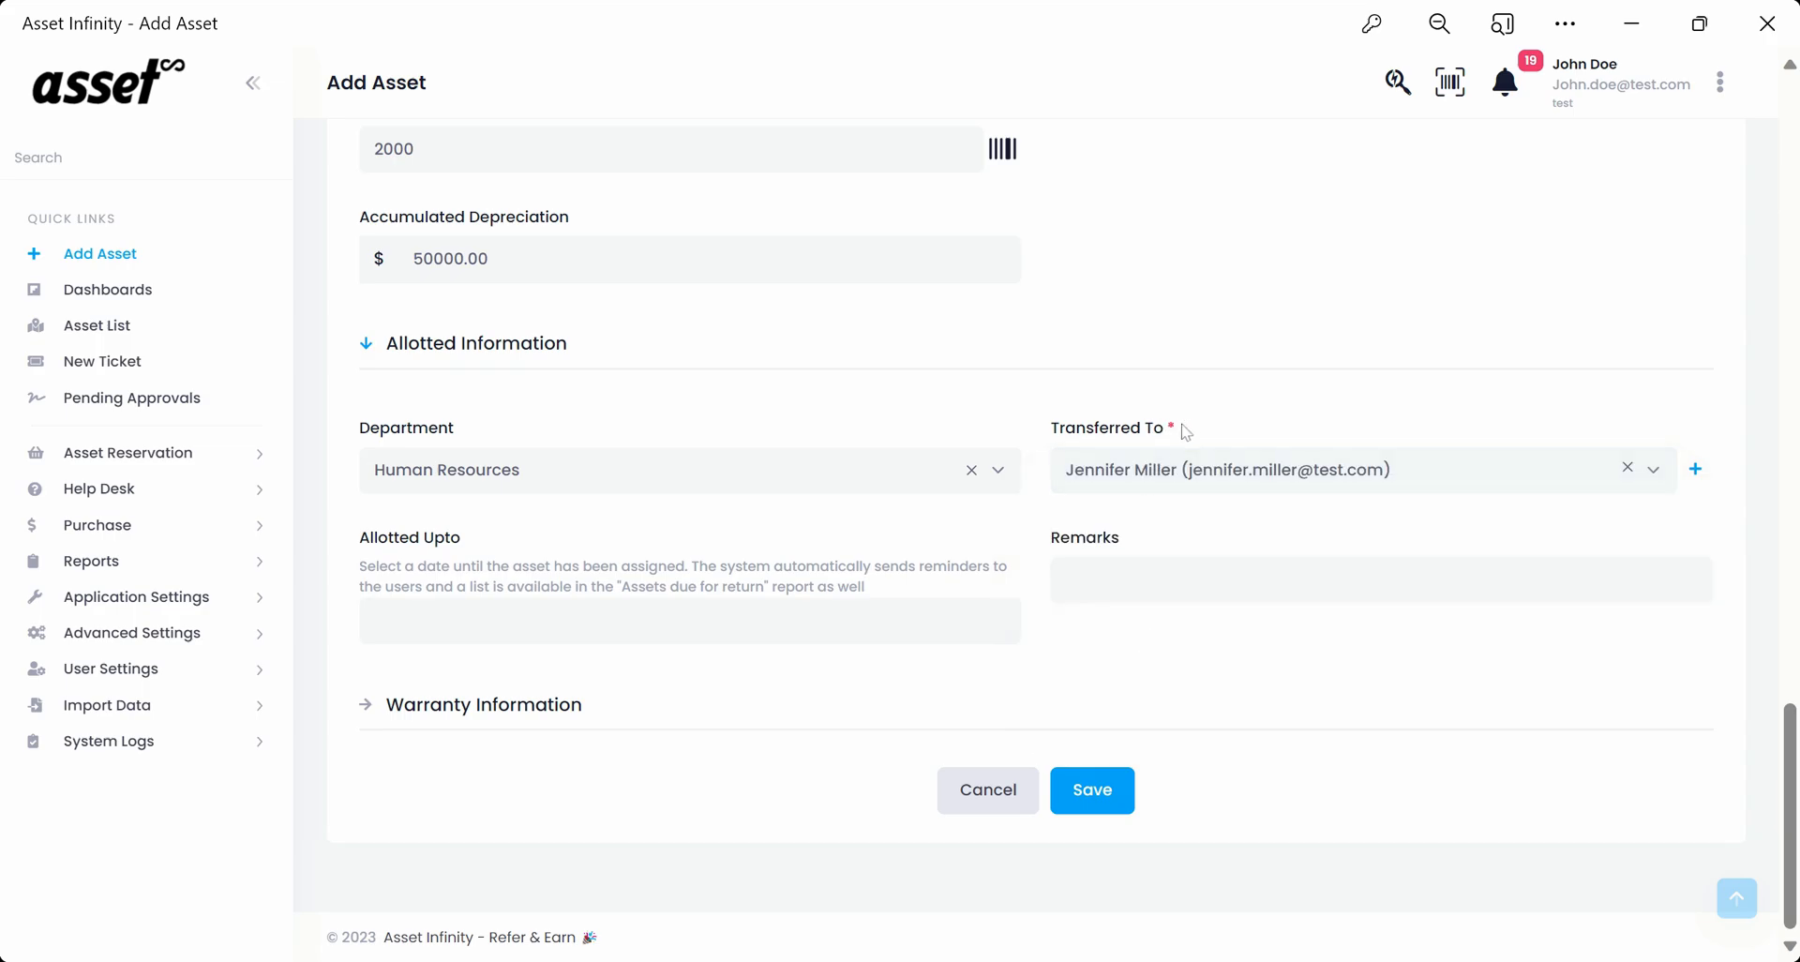
pyautogui.moveTo(1185, 430); pyautogui.dragTo(1039, 442)
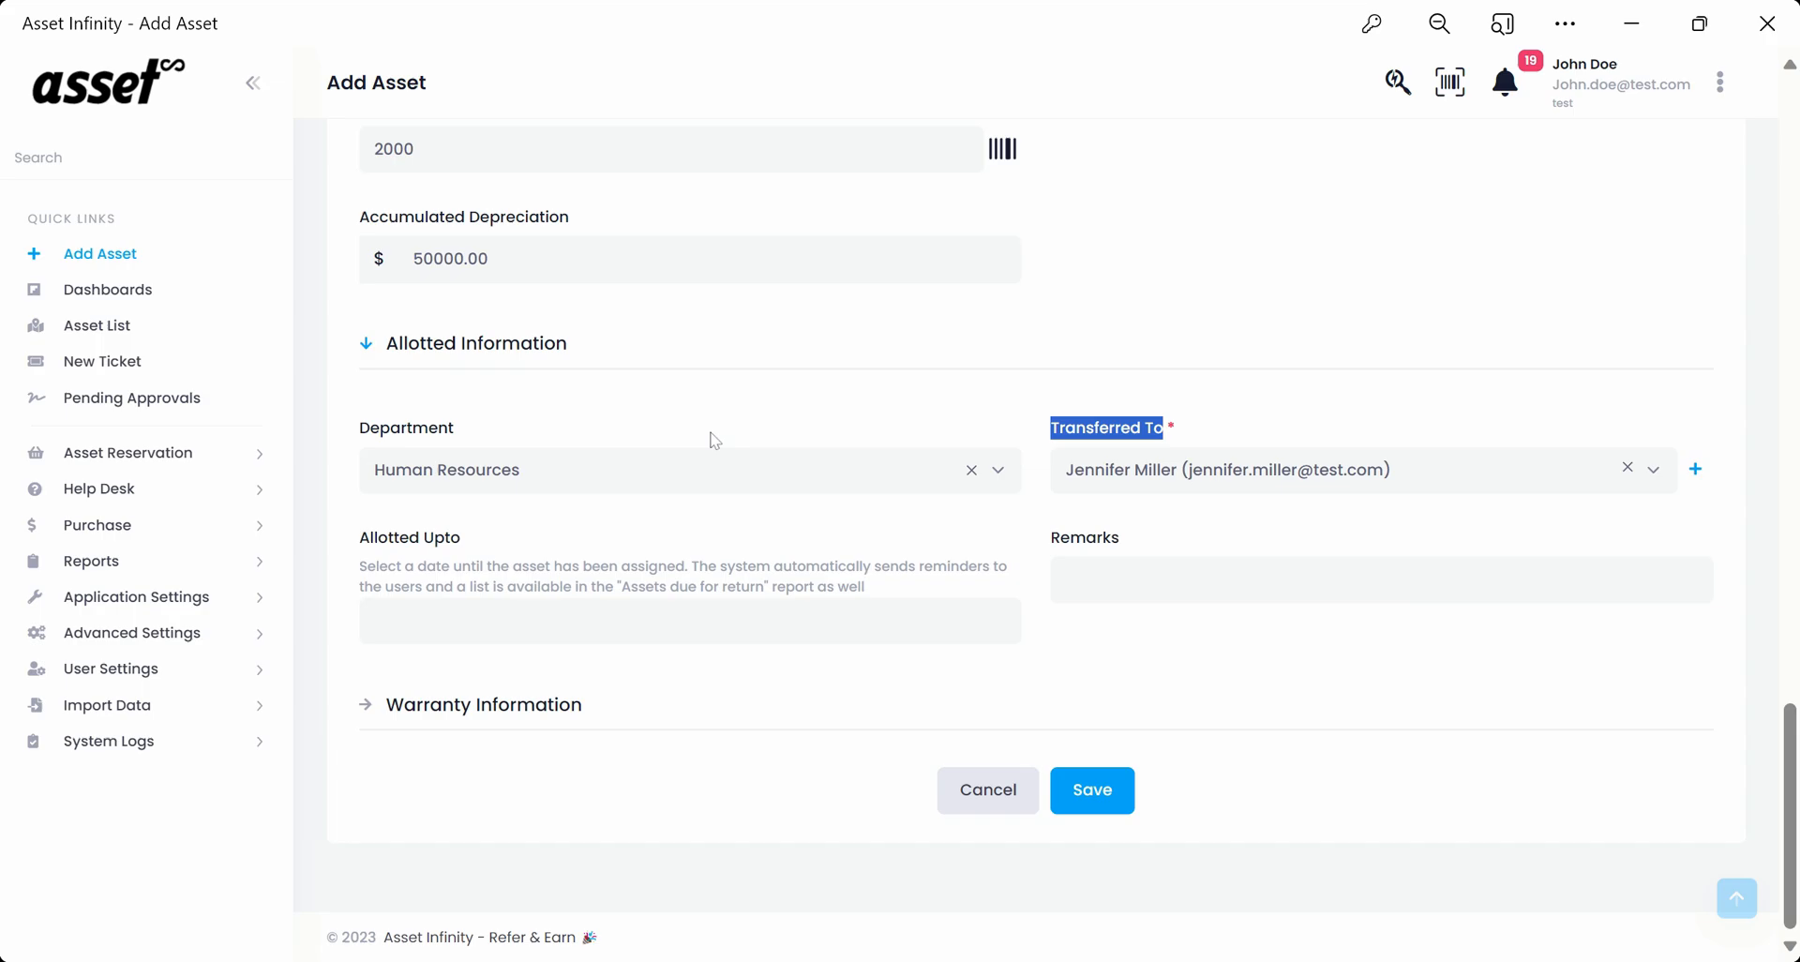
# Step: Change the asset status back to In Use
pyautogui.scroll(15, 714, 441)
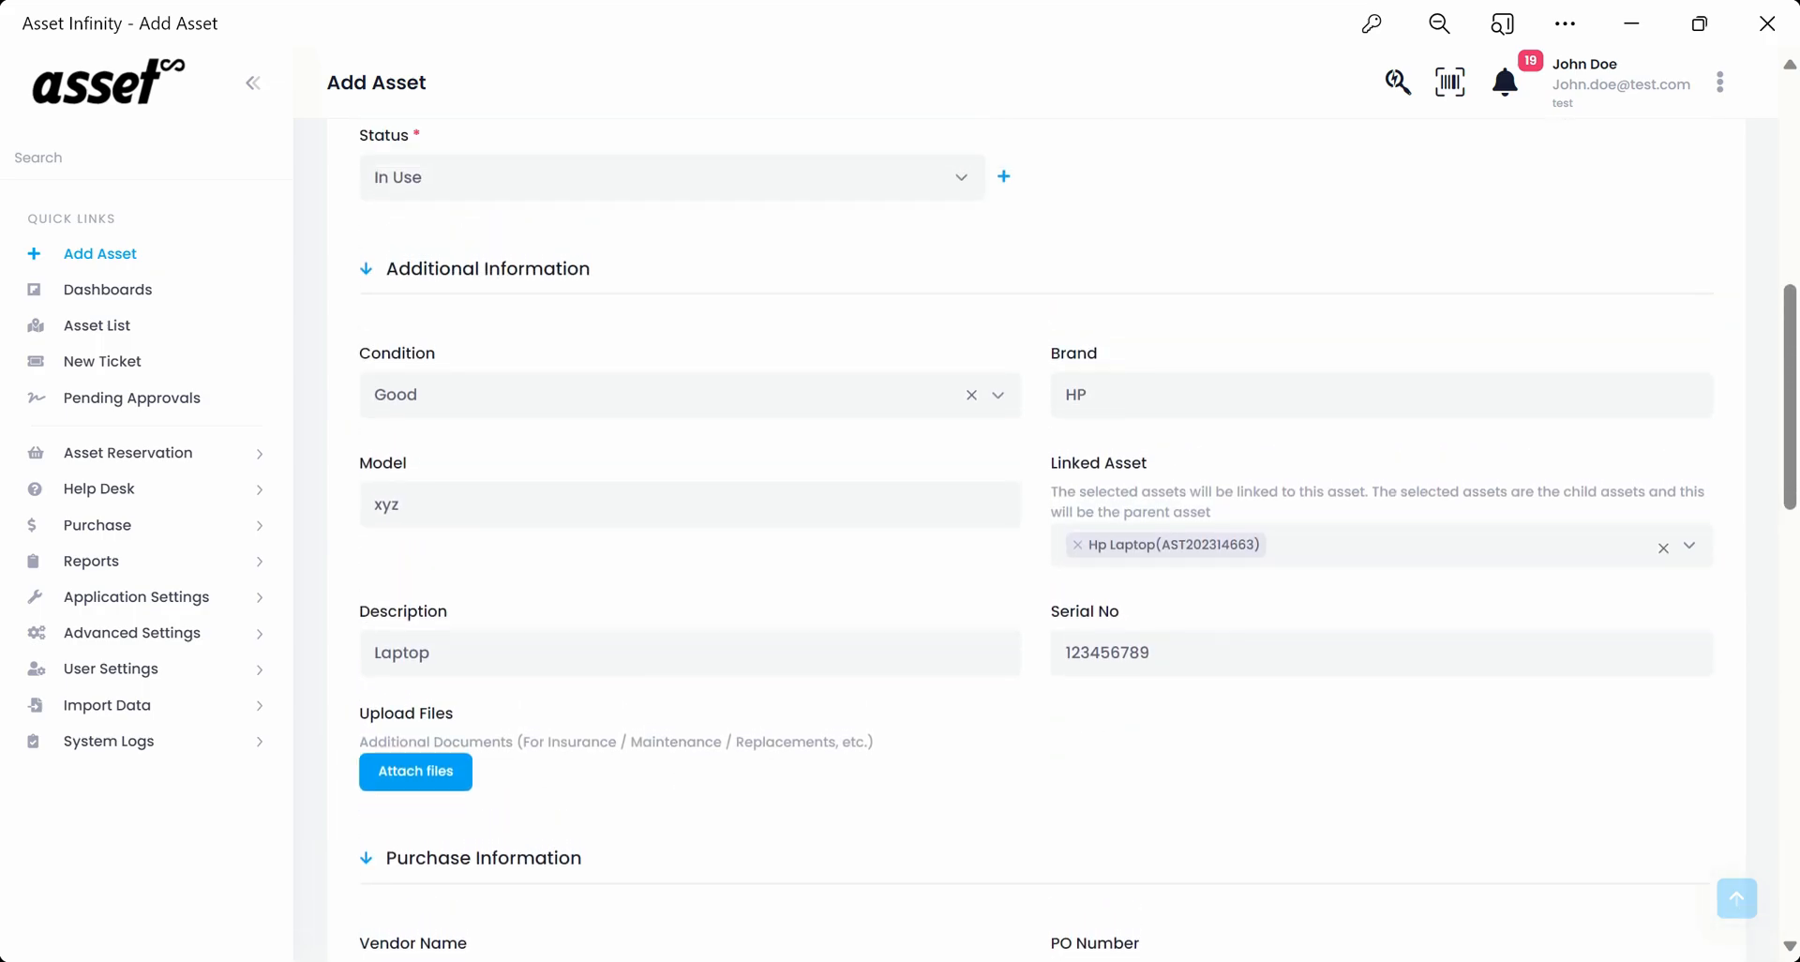
pyautogui.scroll(4, 712, 469)
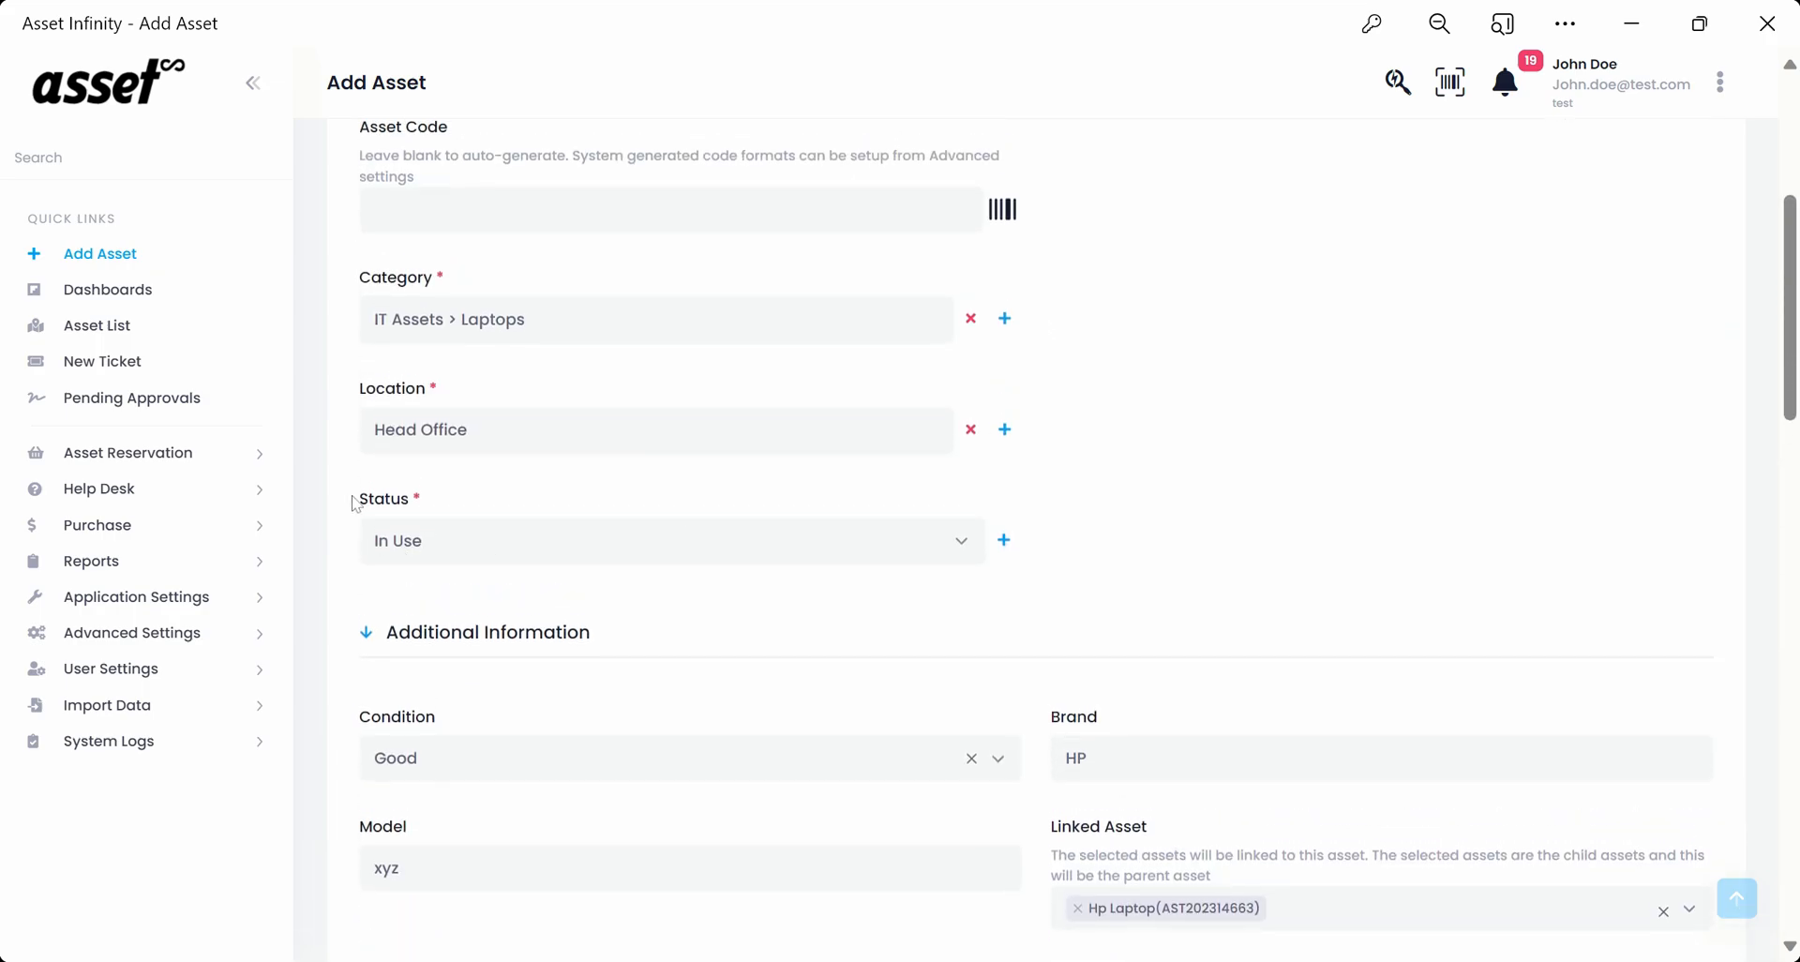
pyautogui.moveTo(354, 504); pyautogui.dragTo(432, 507)
pyautogui.click(432, 507)
pyautogui.click(591, 546)
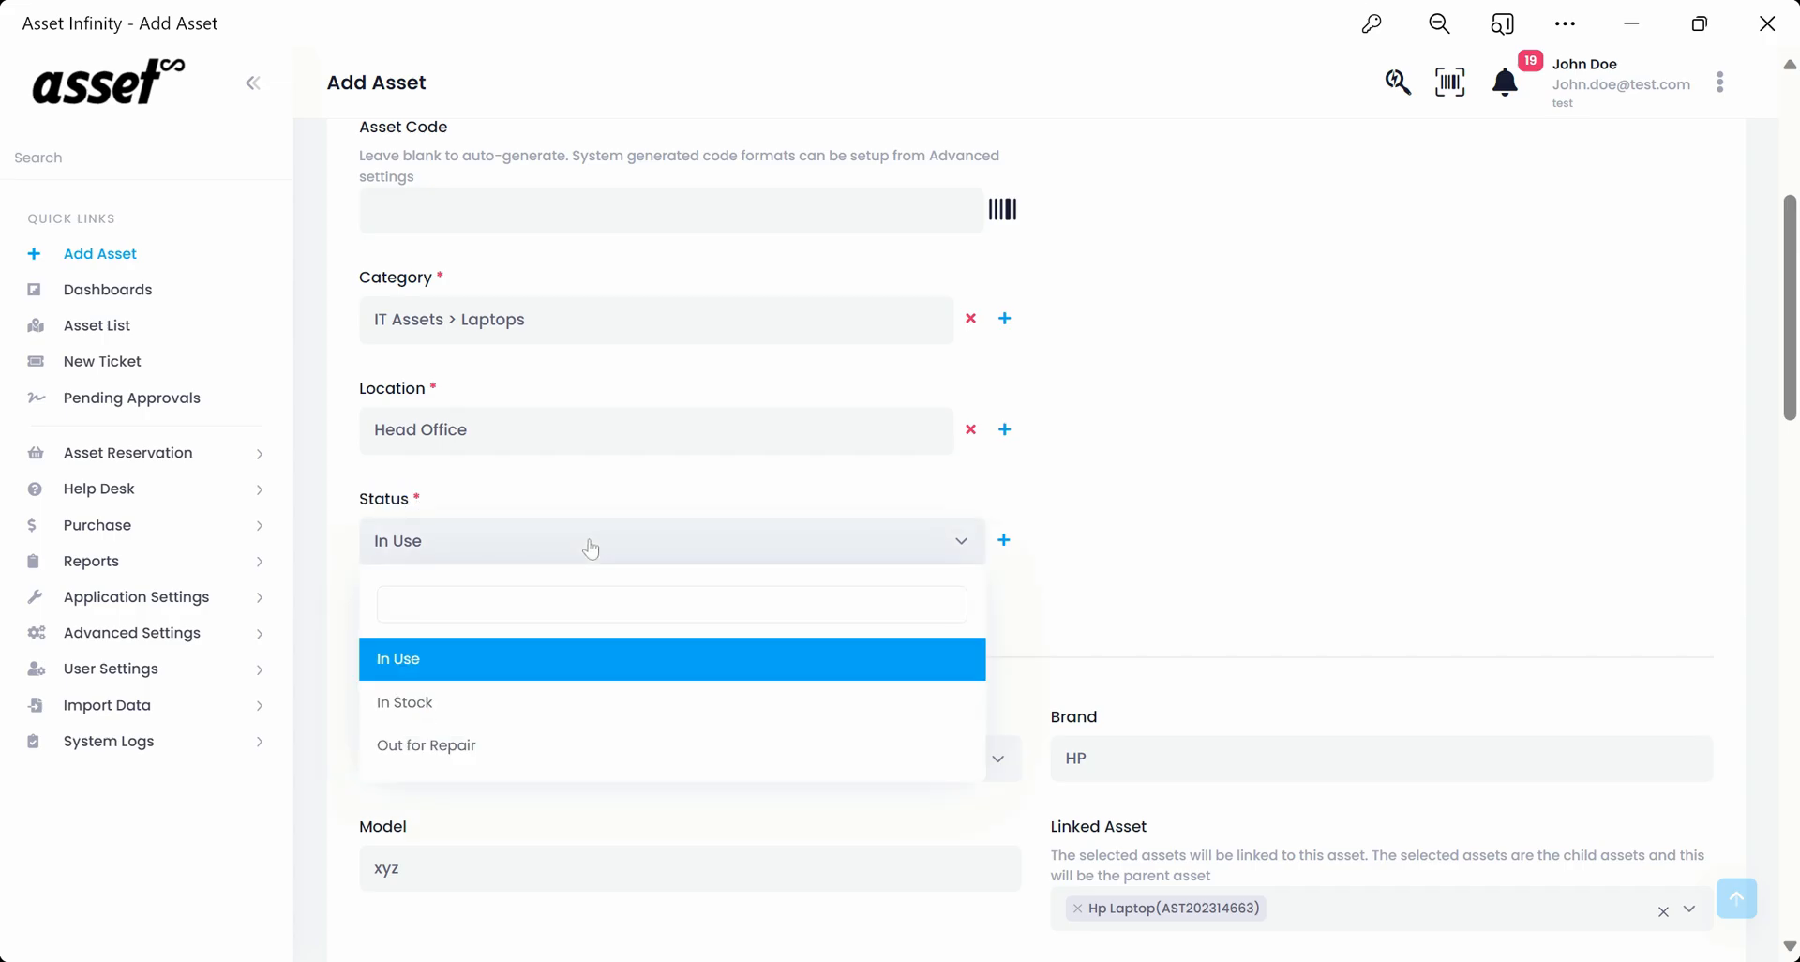
pyautogui.click(437, 711)
pyautogui.scroll(-15, 1180, 603)
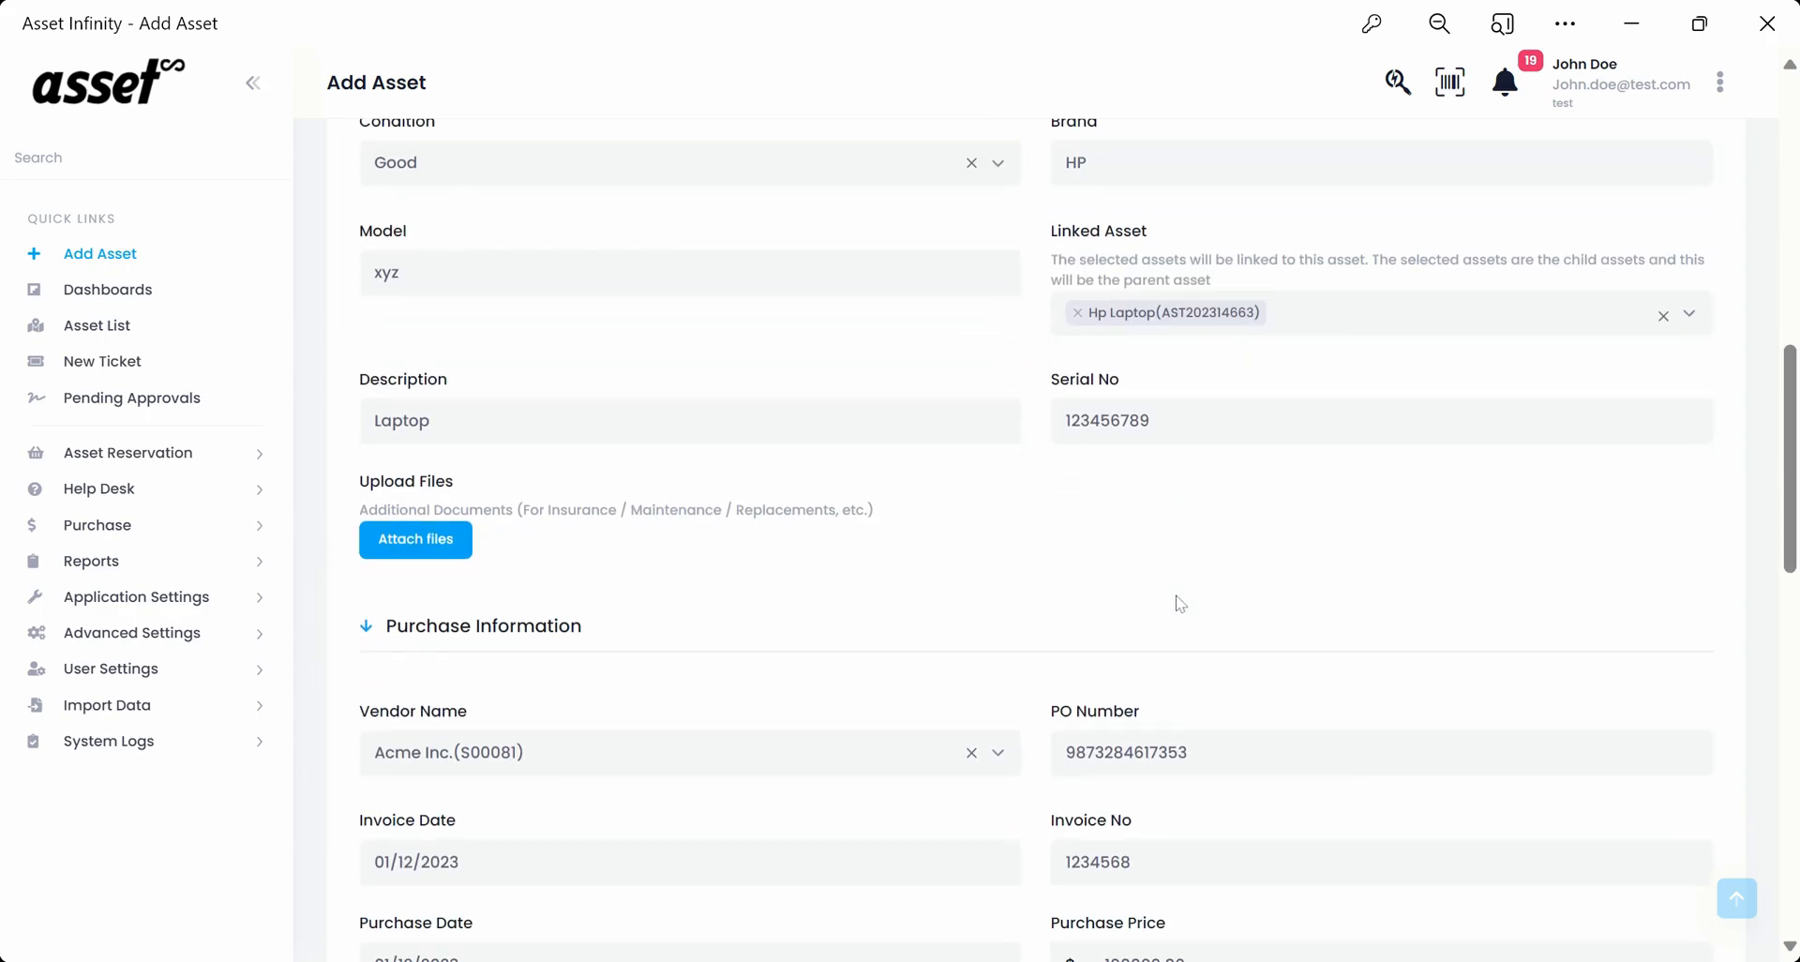
pyautogui.scroll(-6, 1176, 602)
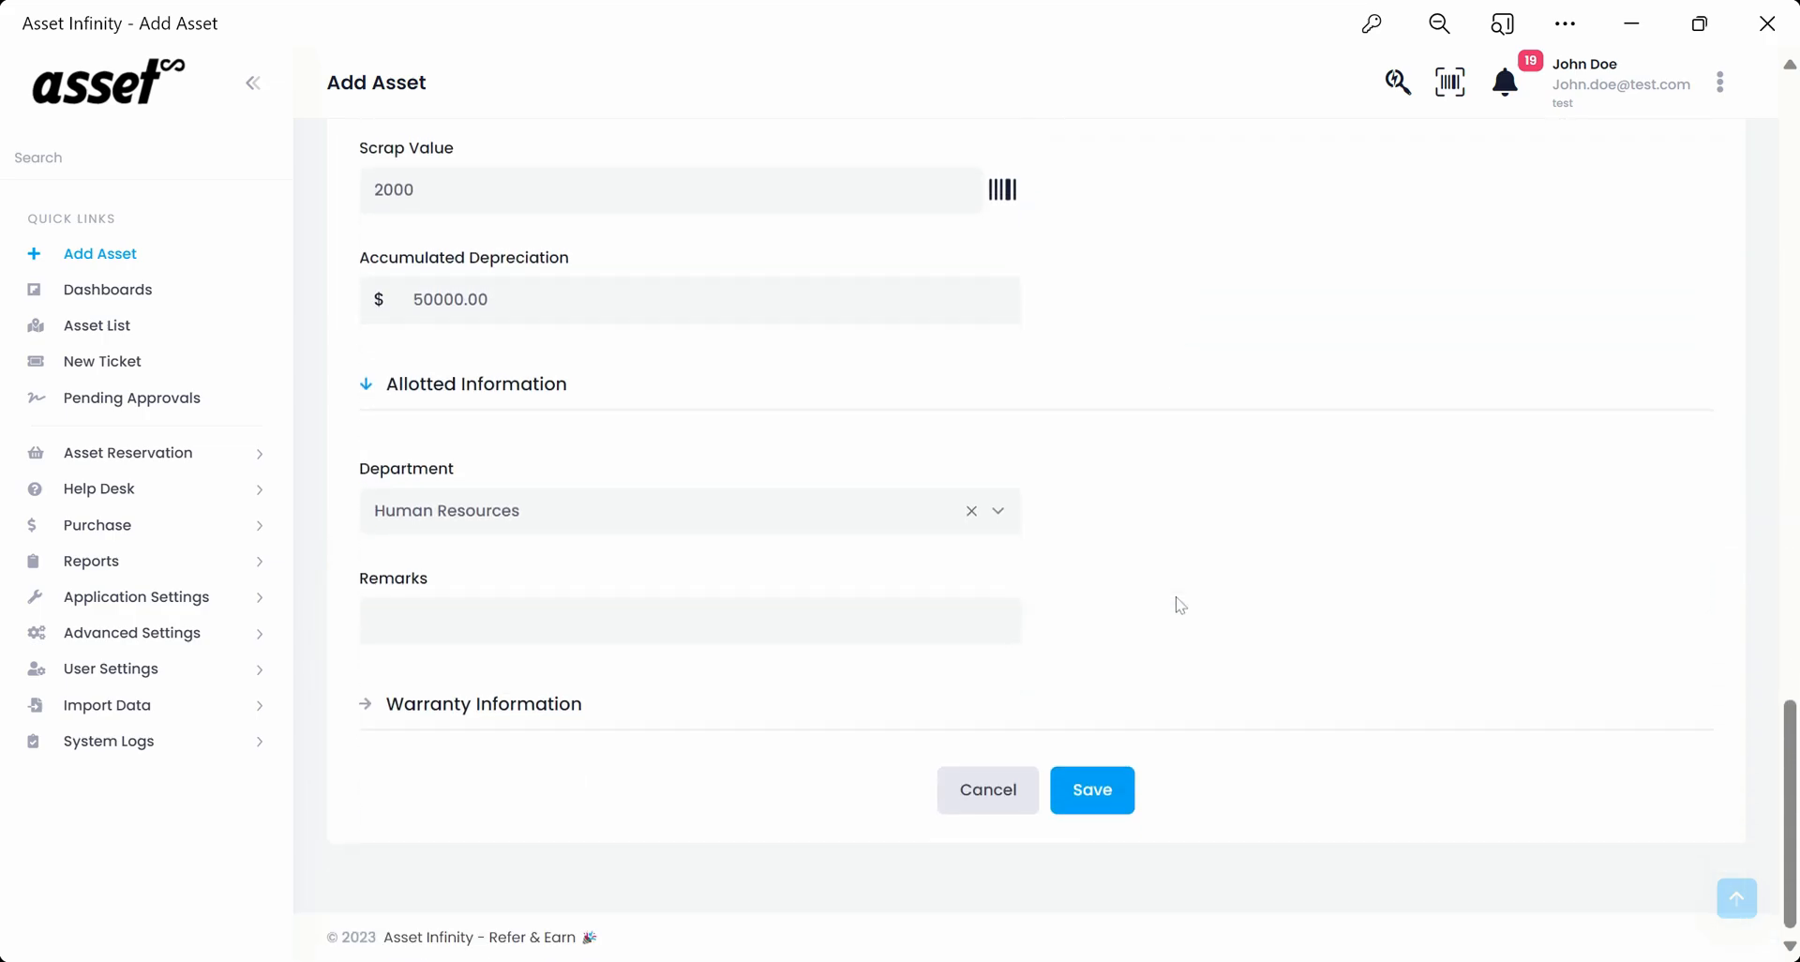
pyautogui.scroll(2, 1191, 628)
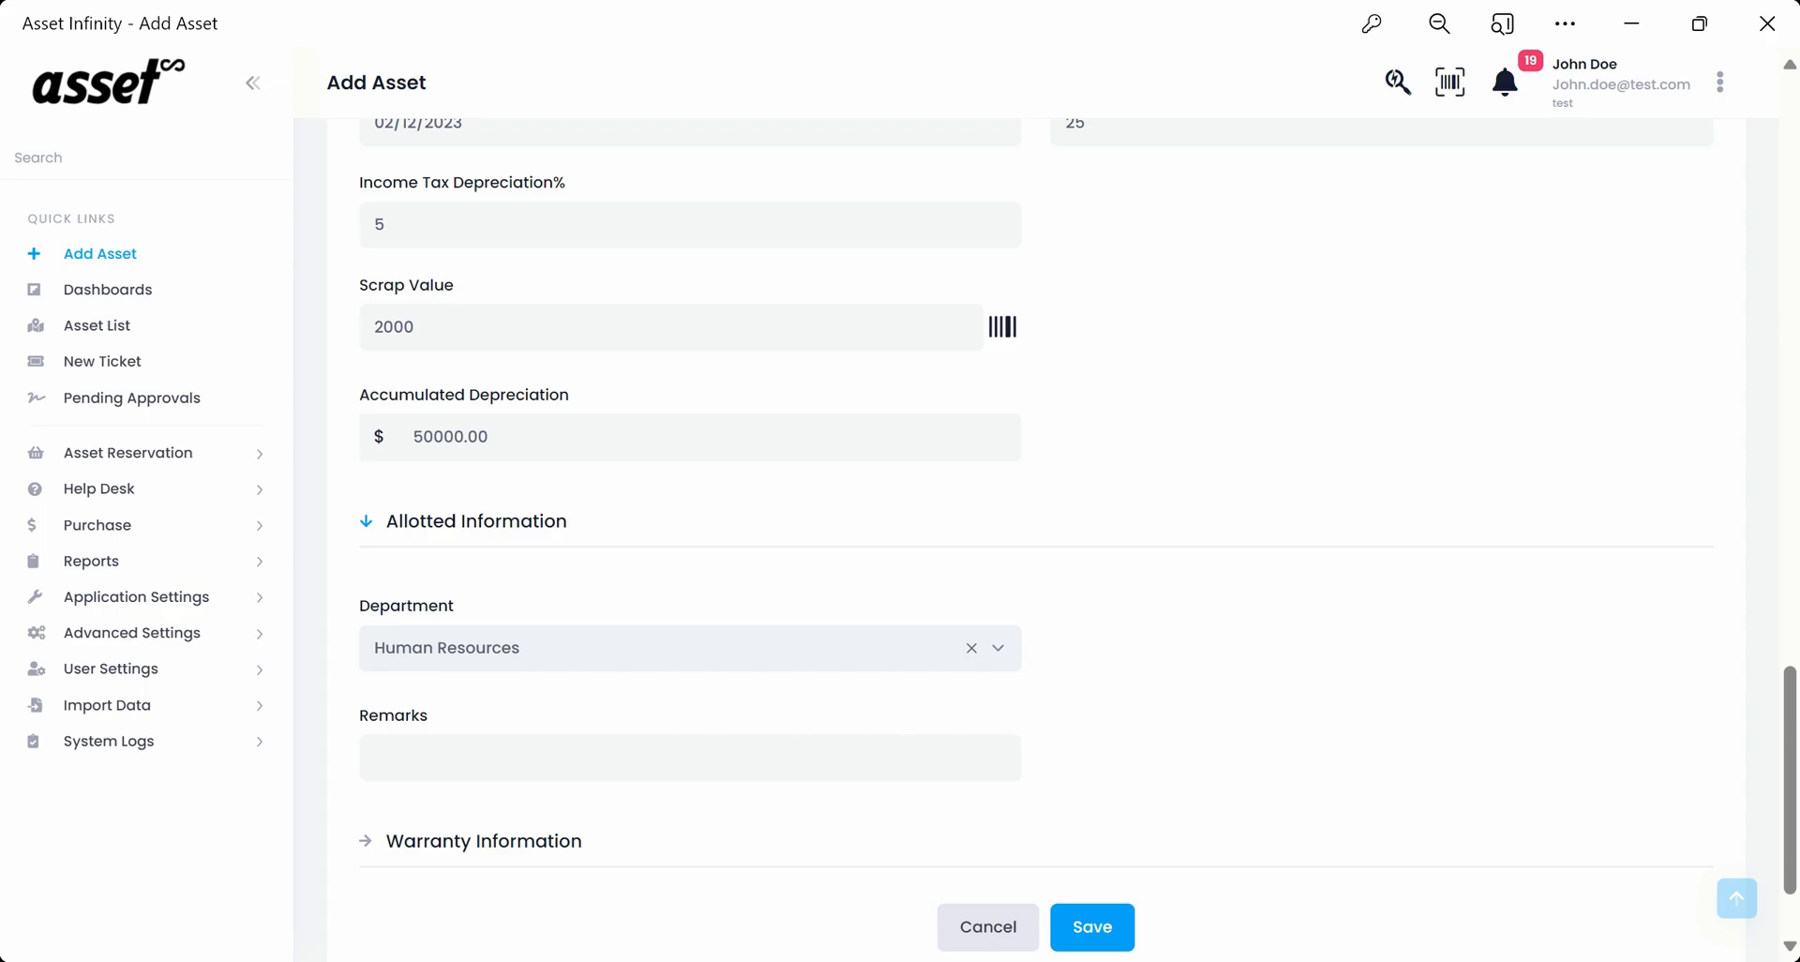
pyautogui.scroll(-2, 635, 731)
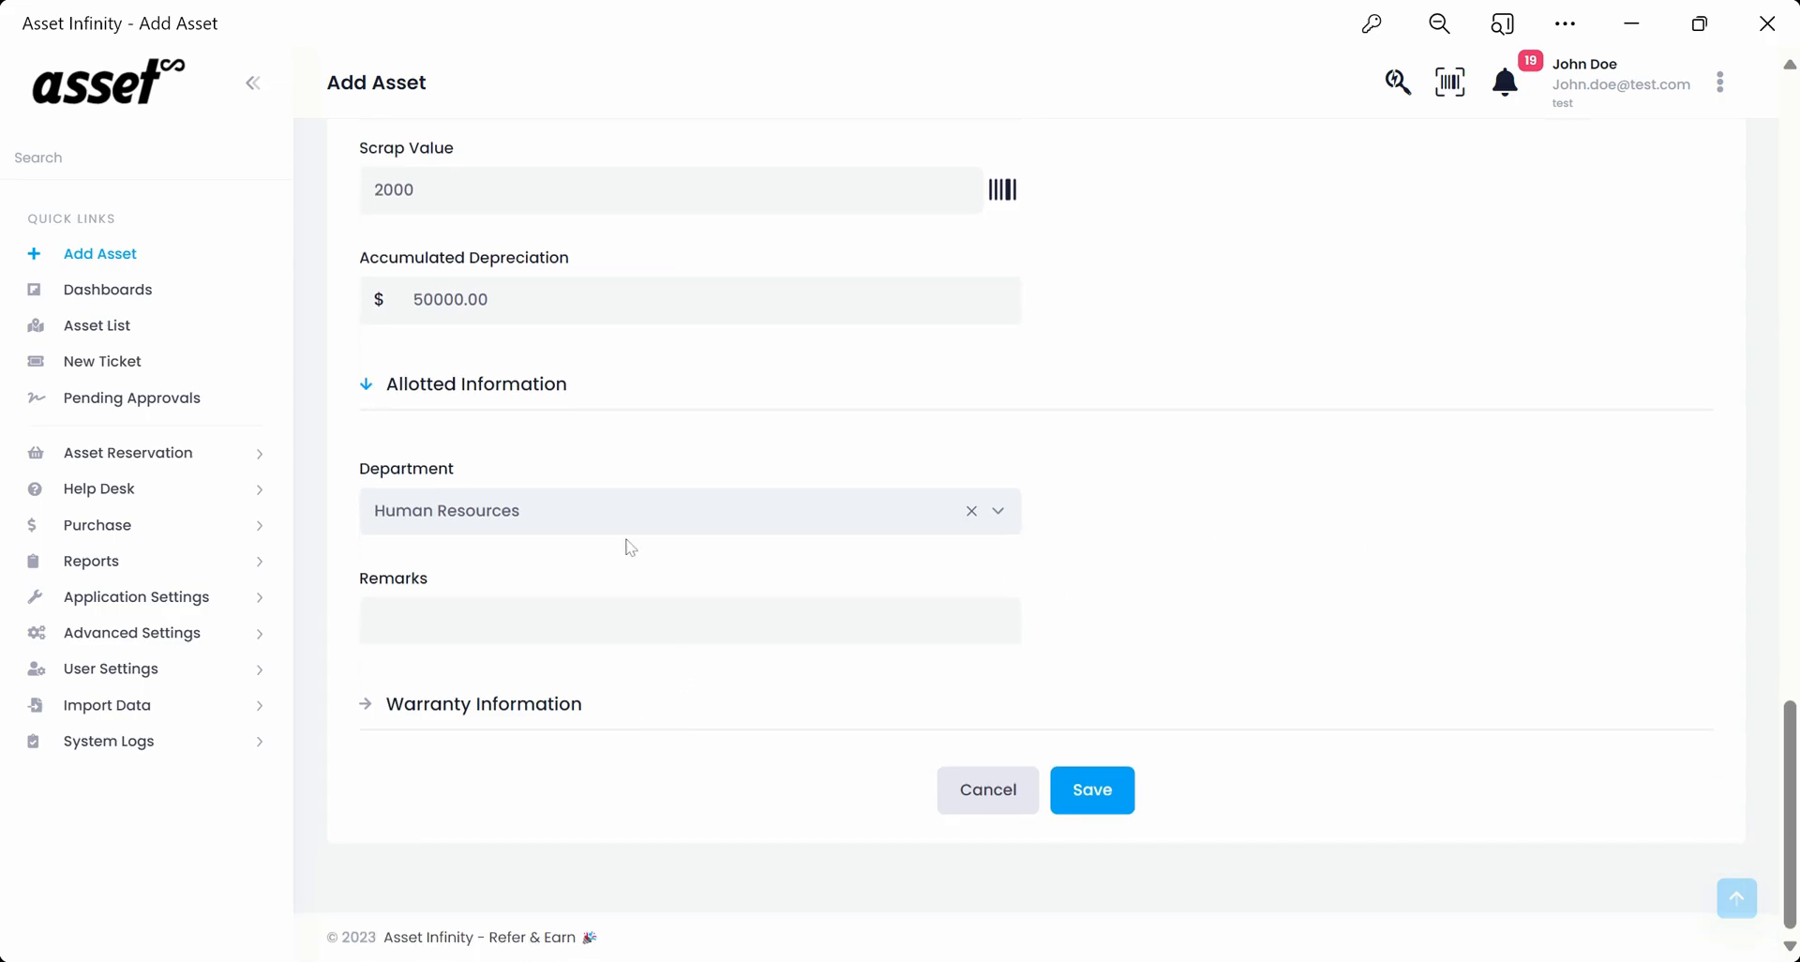
pyautogui.scroll(8, 788, 582)
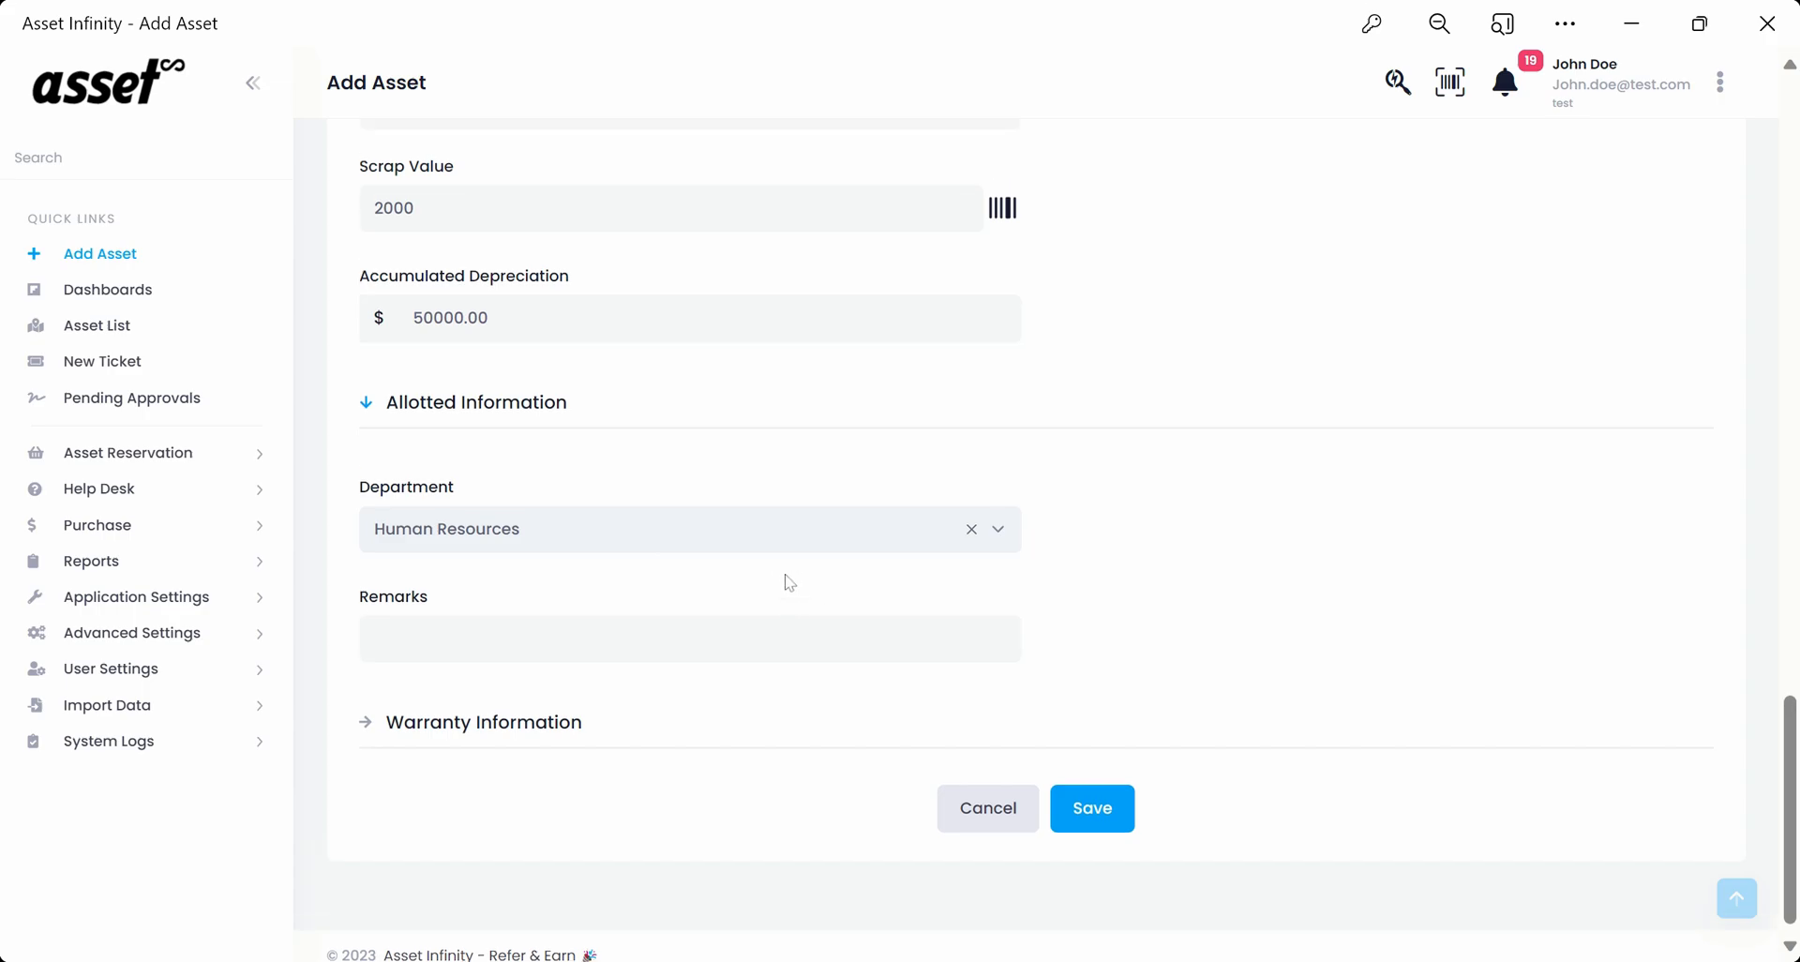
pyautogui.scroll(9, 788, 582)
pyautogui.scroll(5, 562, 450)
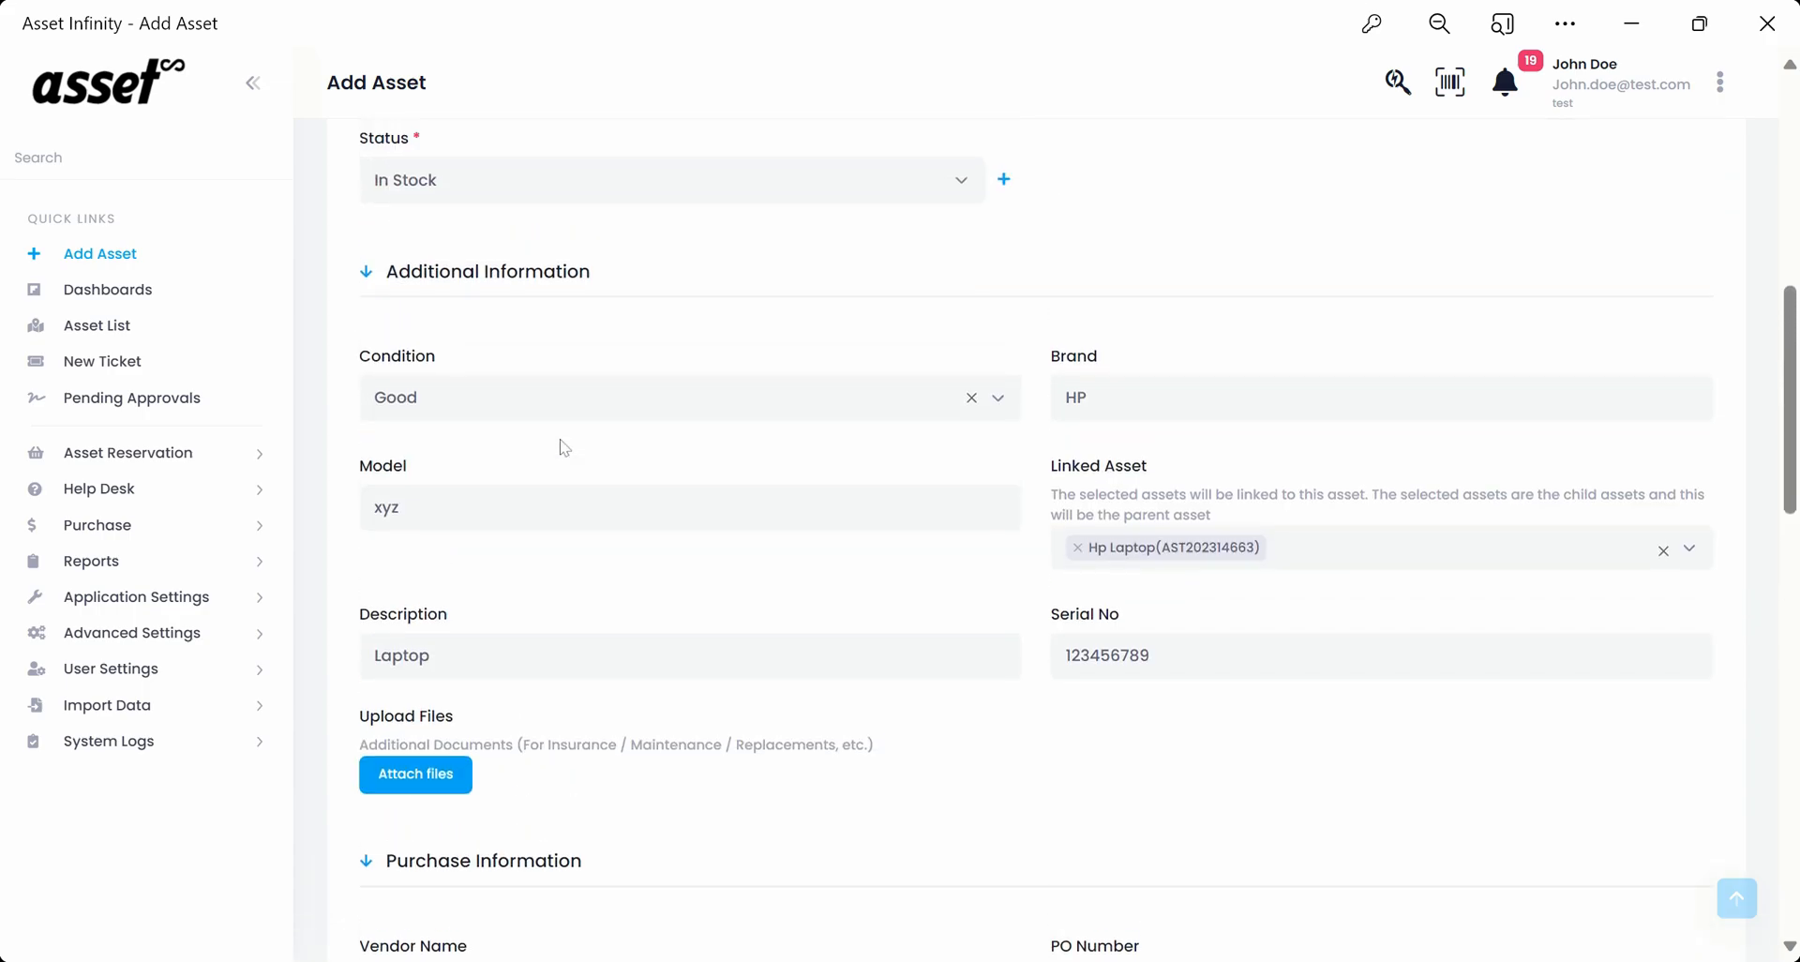
pyautogui.click(514, 310)
pyautogui.click(465, 418)
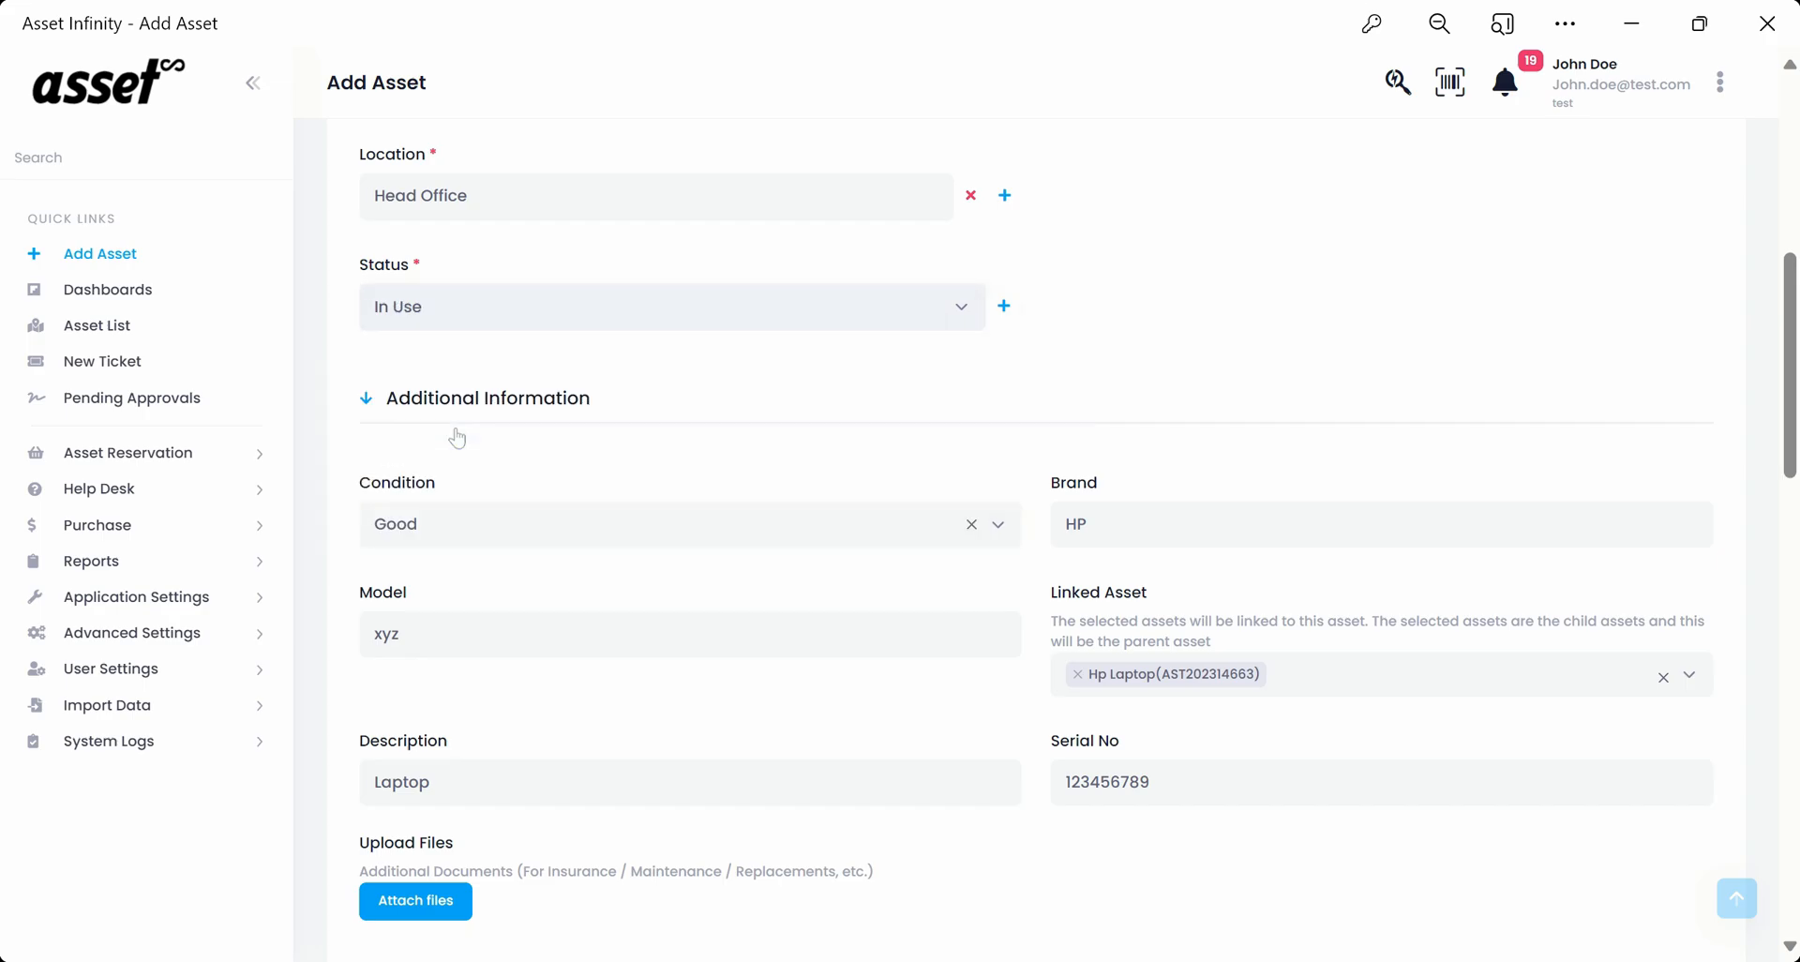
# Step: Set Allotted Upto to 30/12/2024 and expand Warranty Information
pyautogui.scroll(-20, 749, 497)
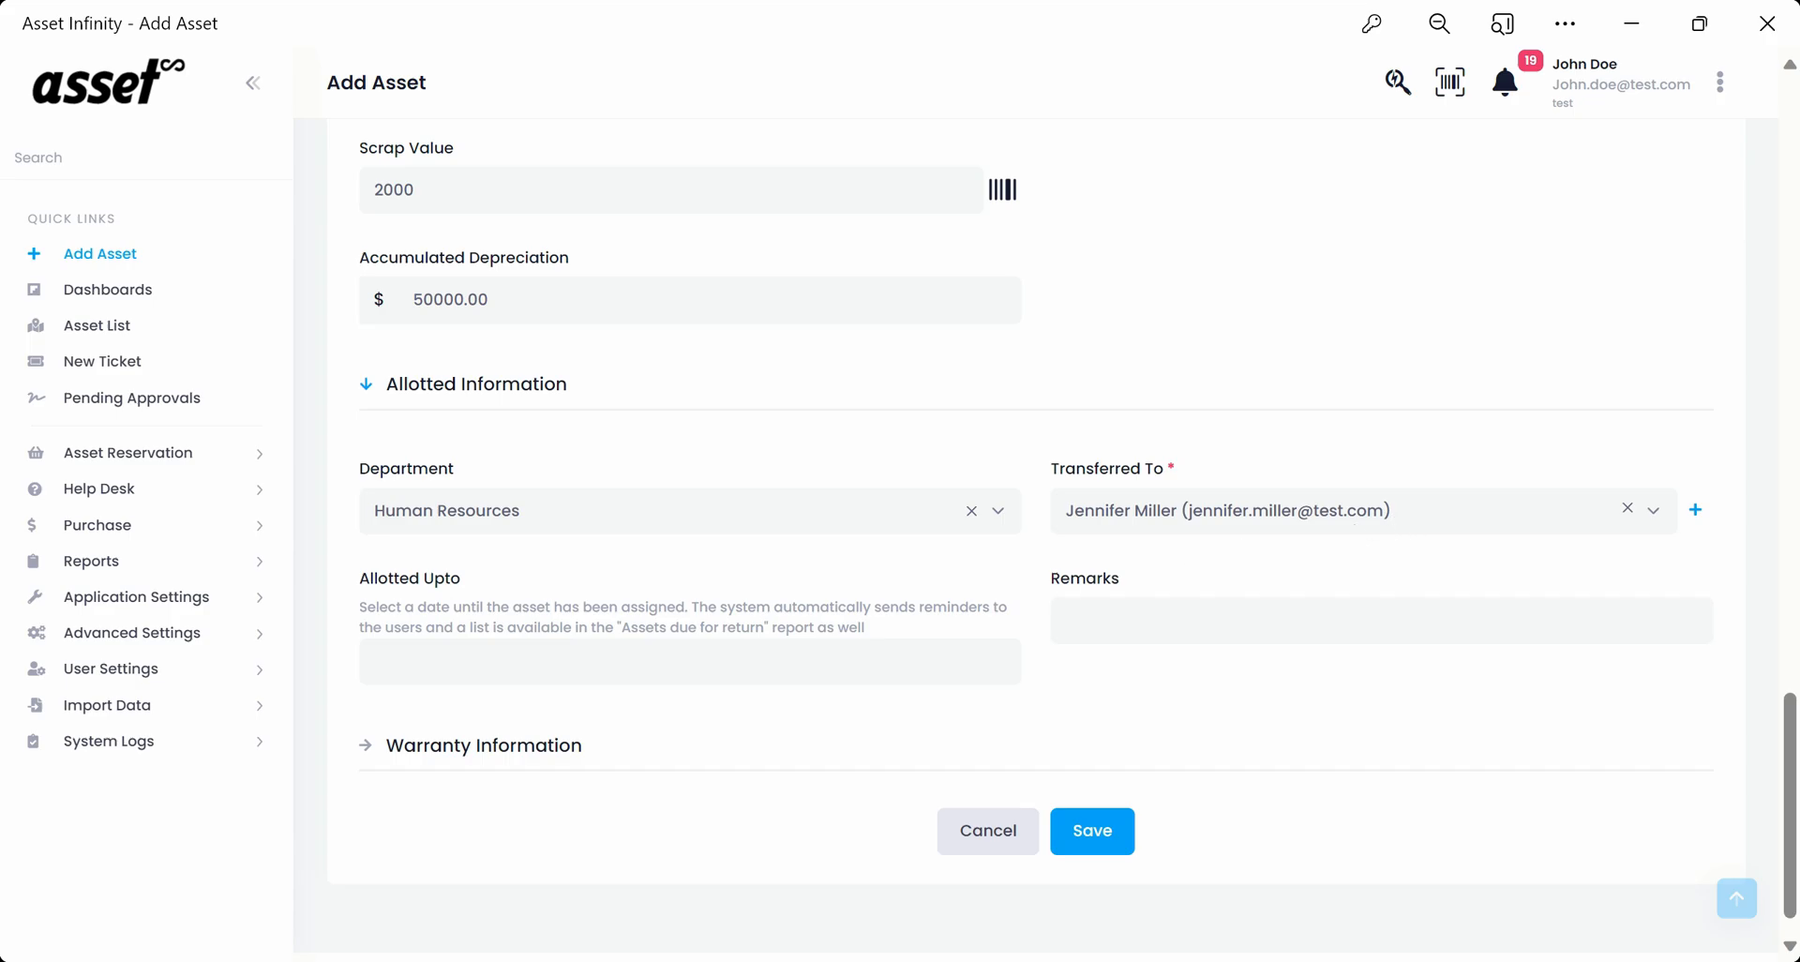
pyautogui.click(759, 662)
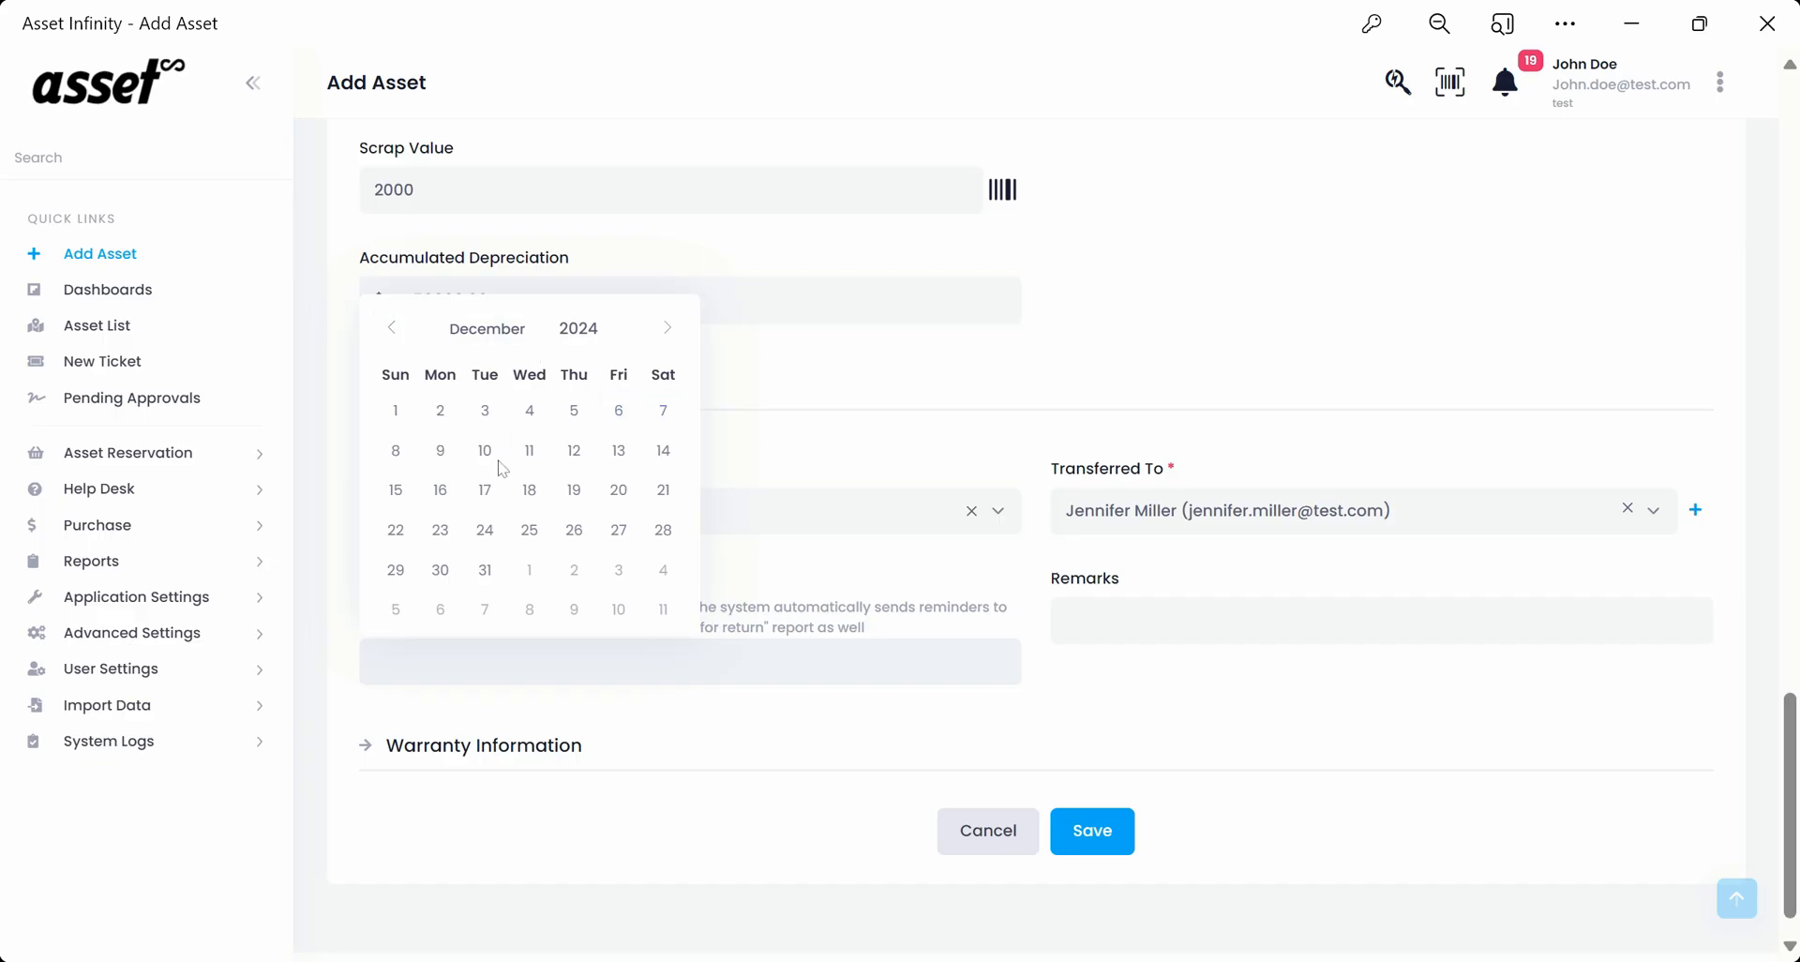
pyautogui.click(440, 570)
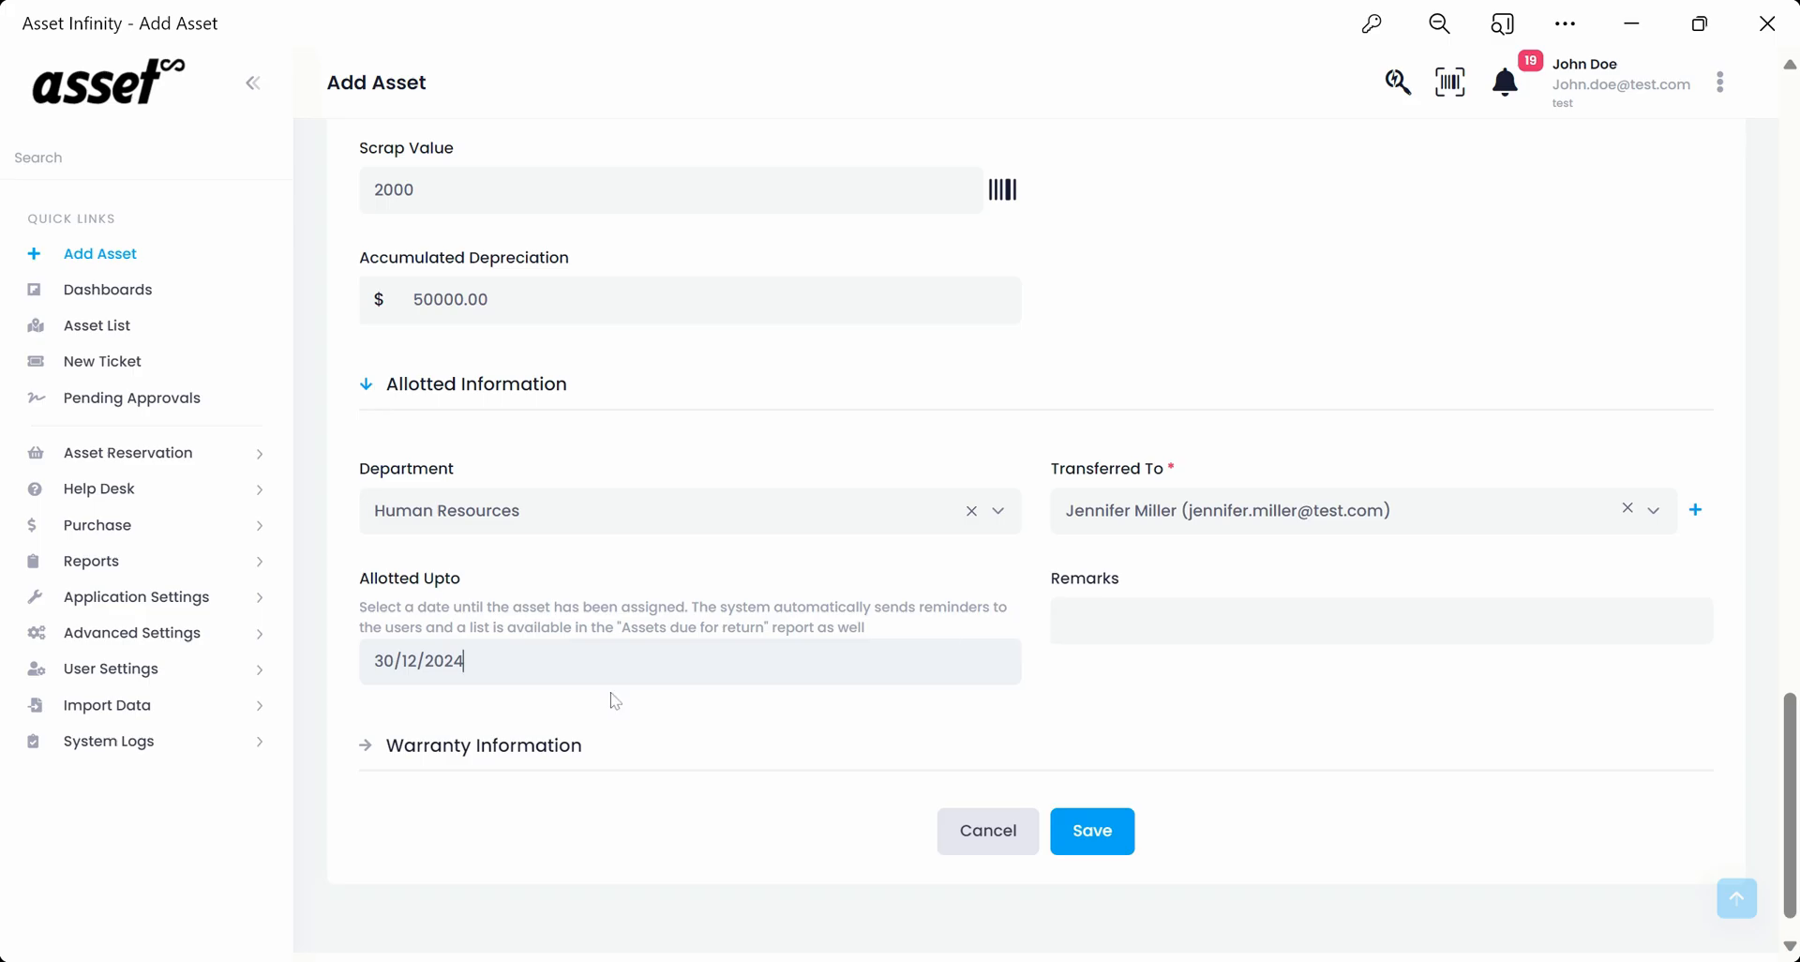
pyautogui.click(557, 745)
pyautogui.scroll(-4, 808, 520)
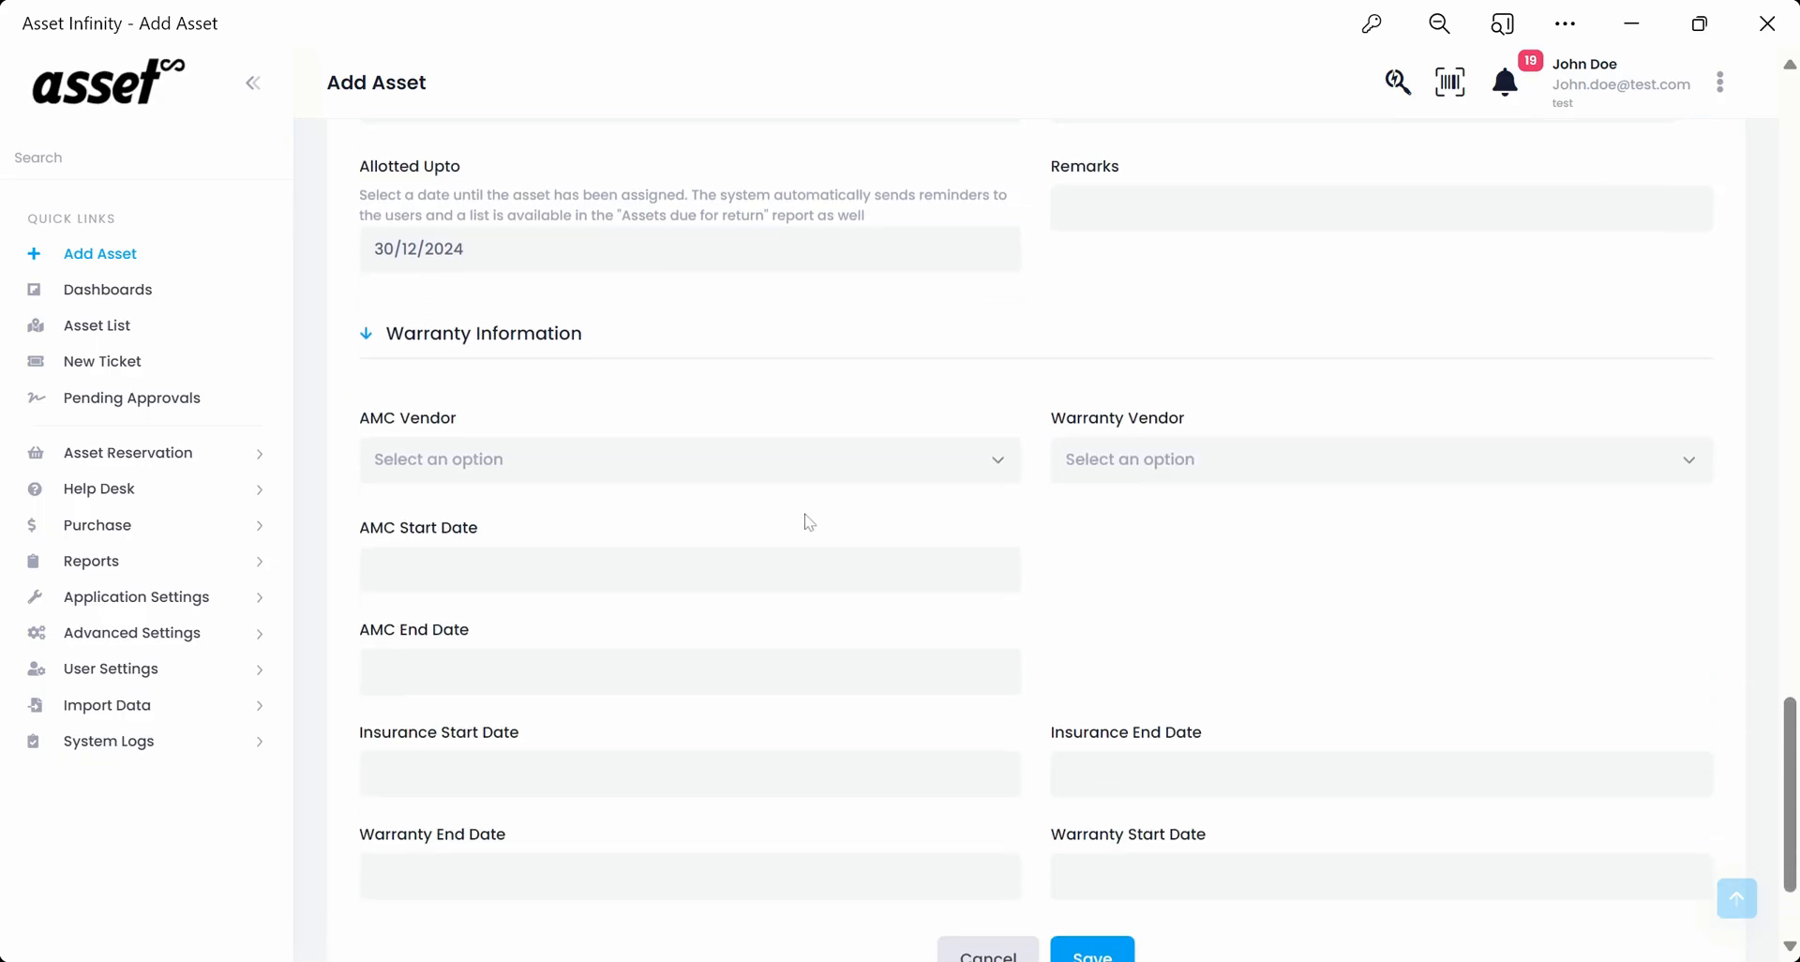
# Step: Choose Acme Inc. as both the AMC vendor and the warranty vendor
pyautogui.click(823, 468)
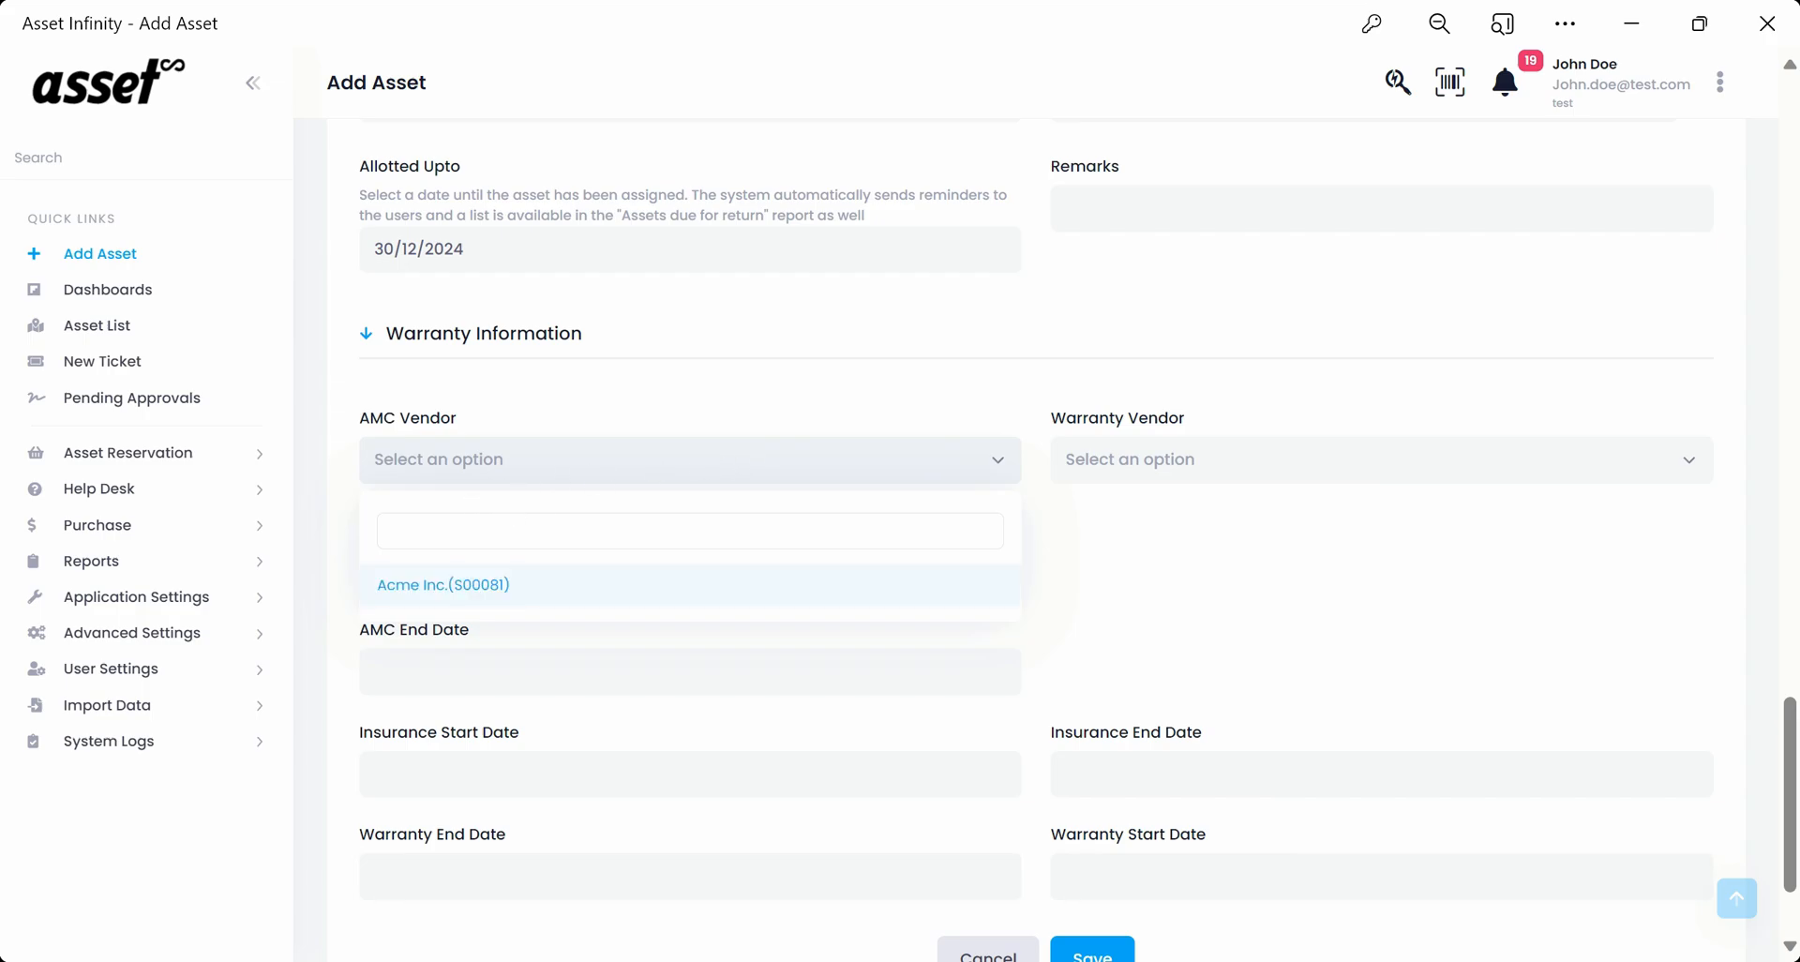
pyautogui.click(540, 600)
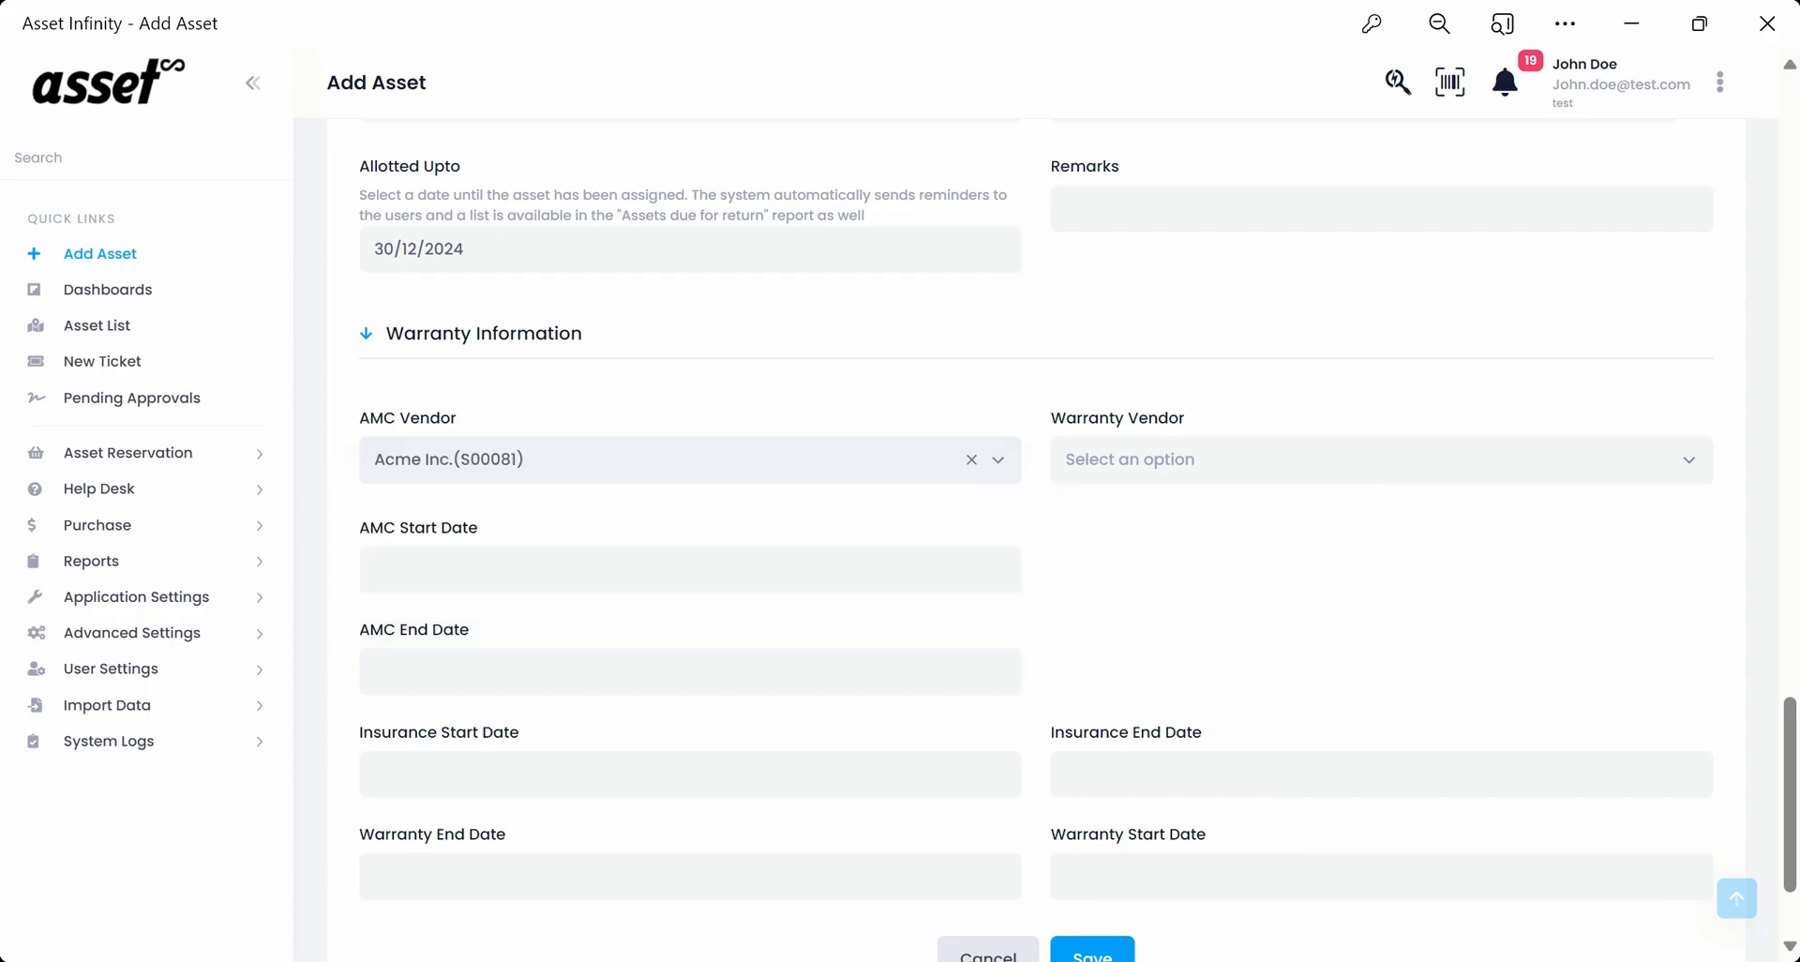
pyautogui.click(1217, 469)
pyautogui.click(1154, 587)
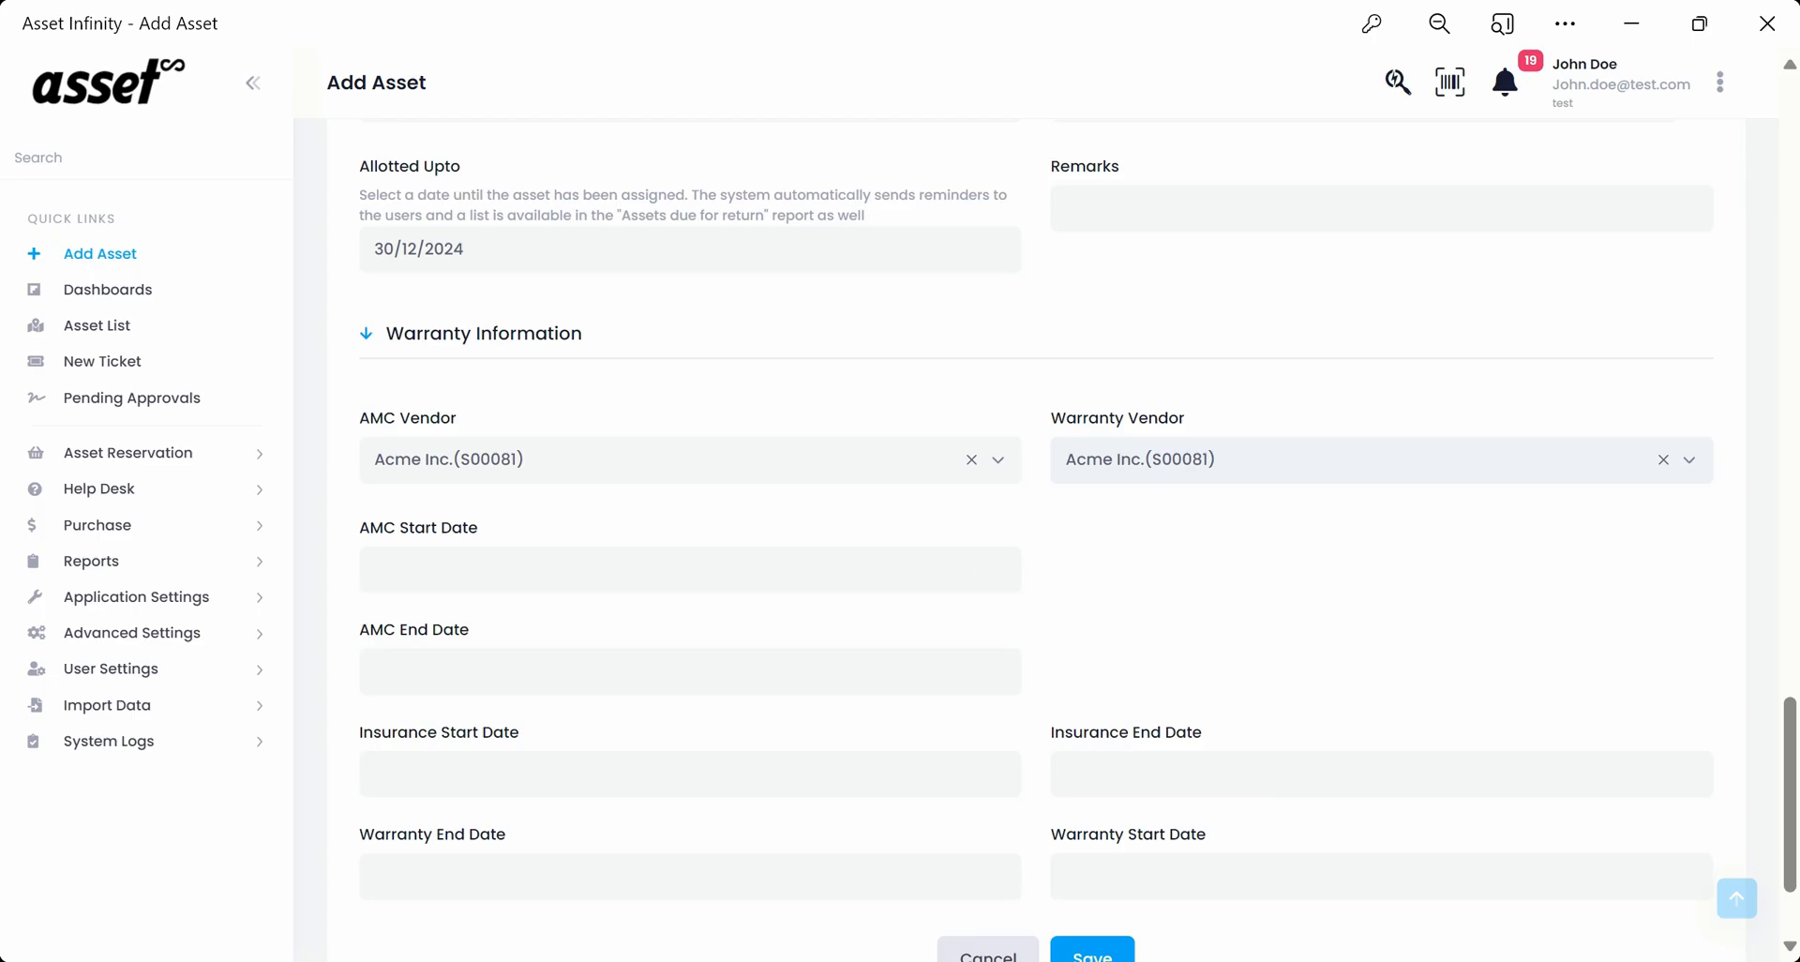
# Step: Set the AMC period from 01/12/2023 to 31/12/2024
pyautogui.click(637, 570)
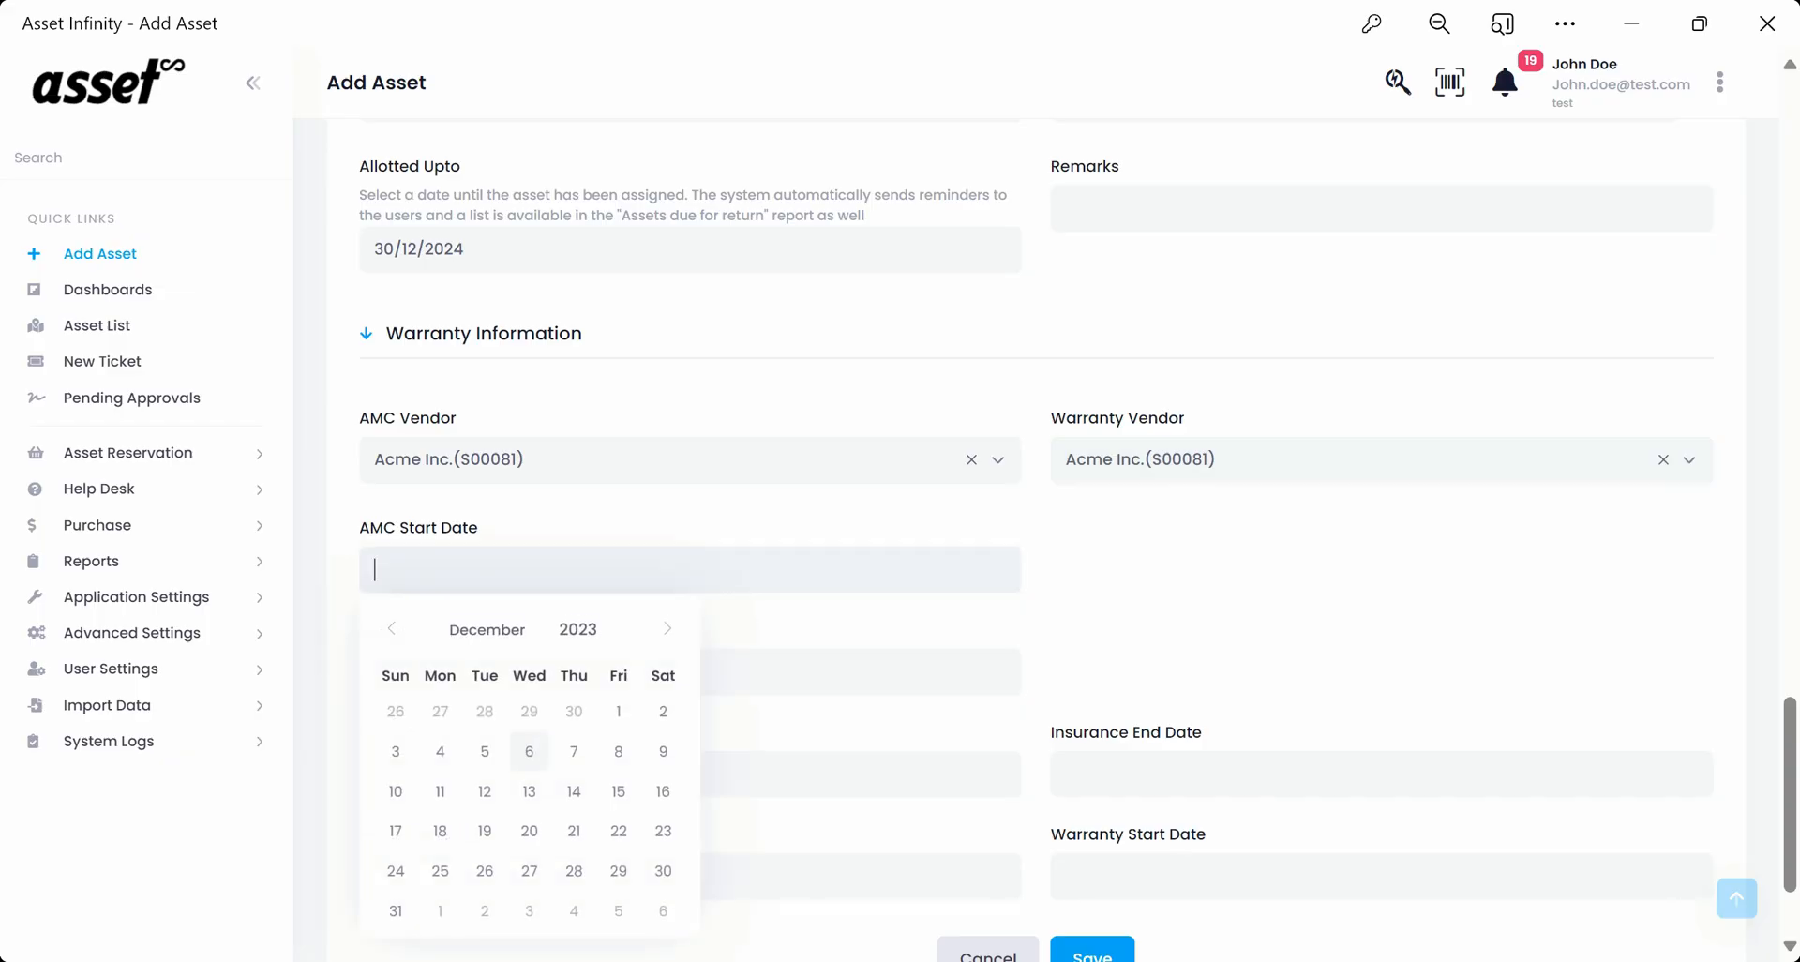
pyautogui.click(619, 711)
pyautogui.click(656, 672)
pyautogui.doubleClick(673, 348)
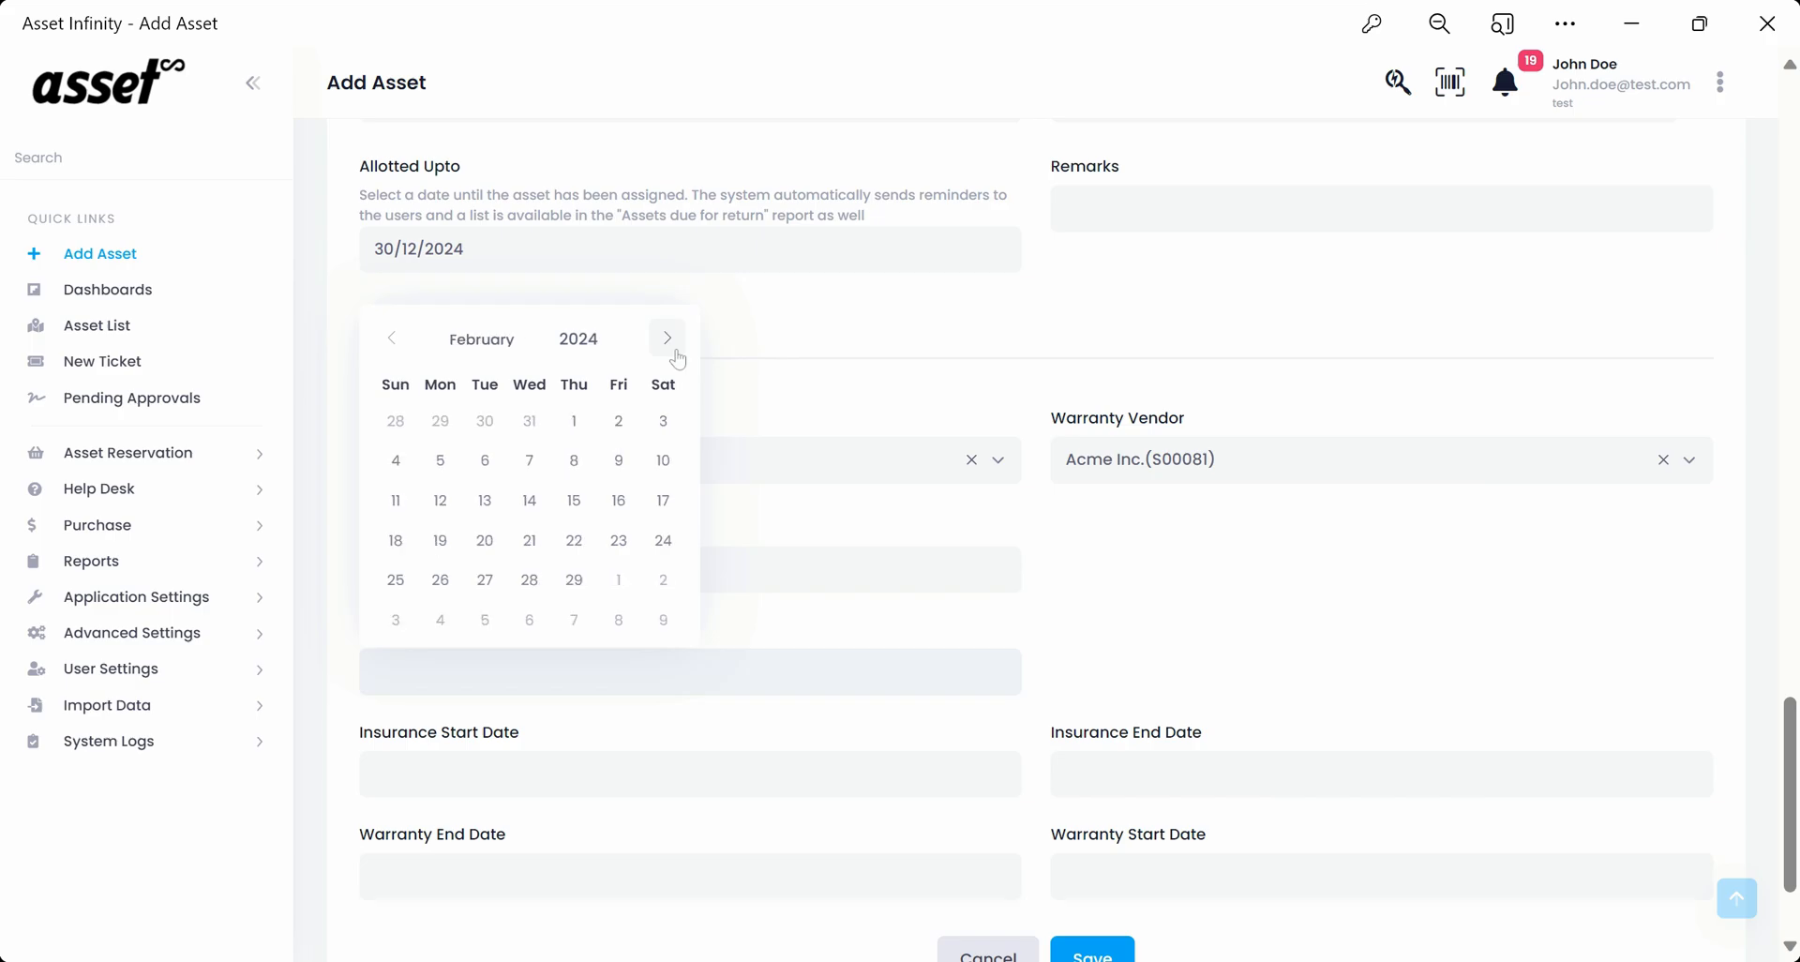
pyautogui.tripleClick(673, 348)
pyautogui.doubleClick(673, 349)
pyautogui.doubleClick(674, 349)
pyautogui.doubleClick(673, 348)
pyautogui.click(667, 338)
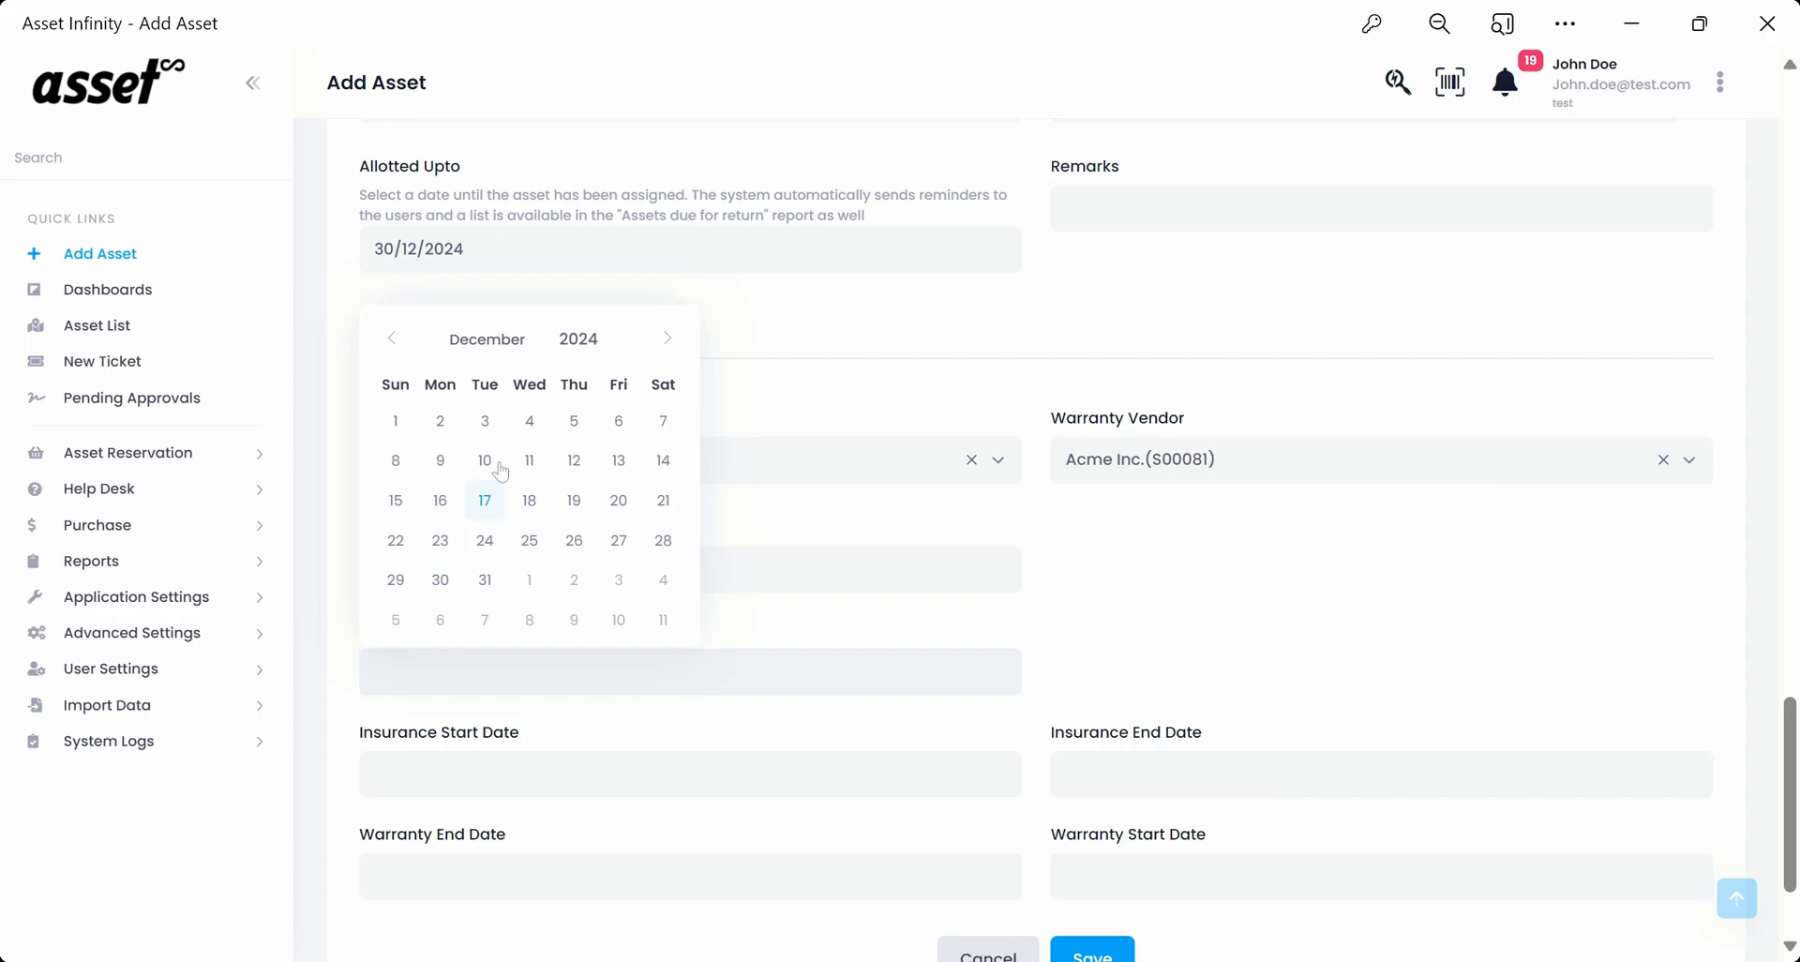
pyautogui.click(498, 774)
# Step: Set the insurance period from 01/12/2023 to 31/12/2024
pyautogui.click(619, 522)
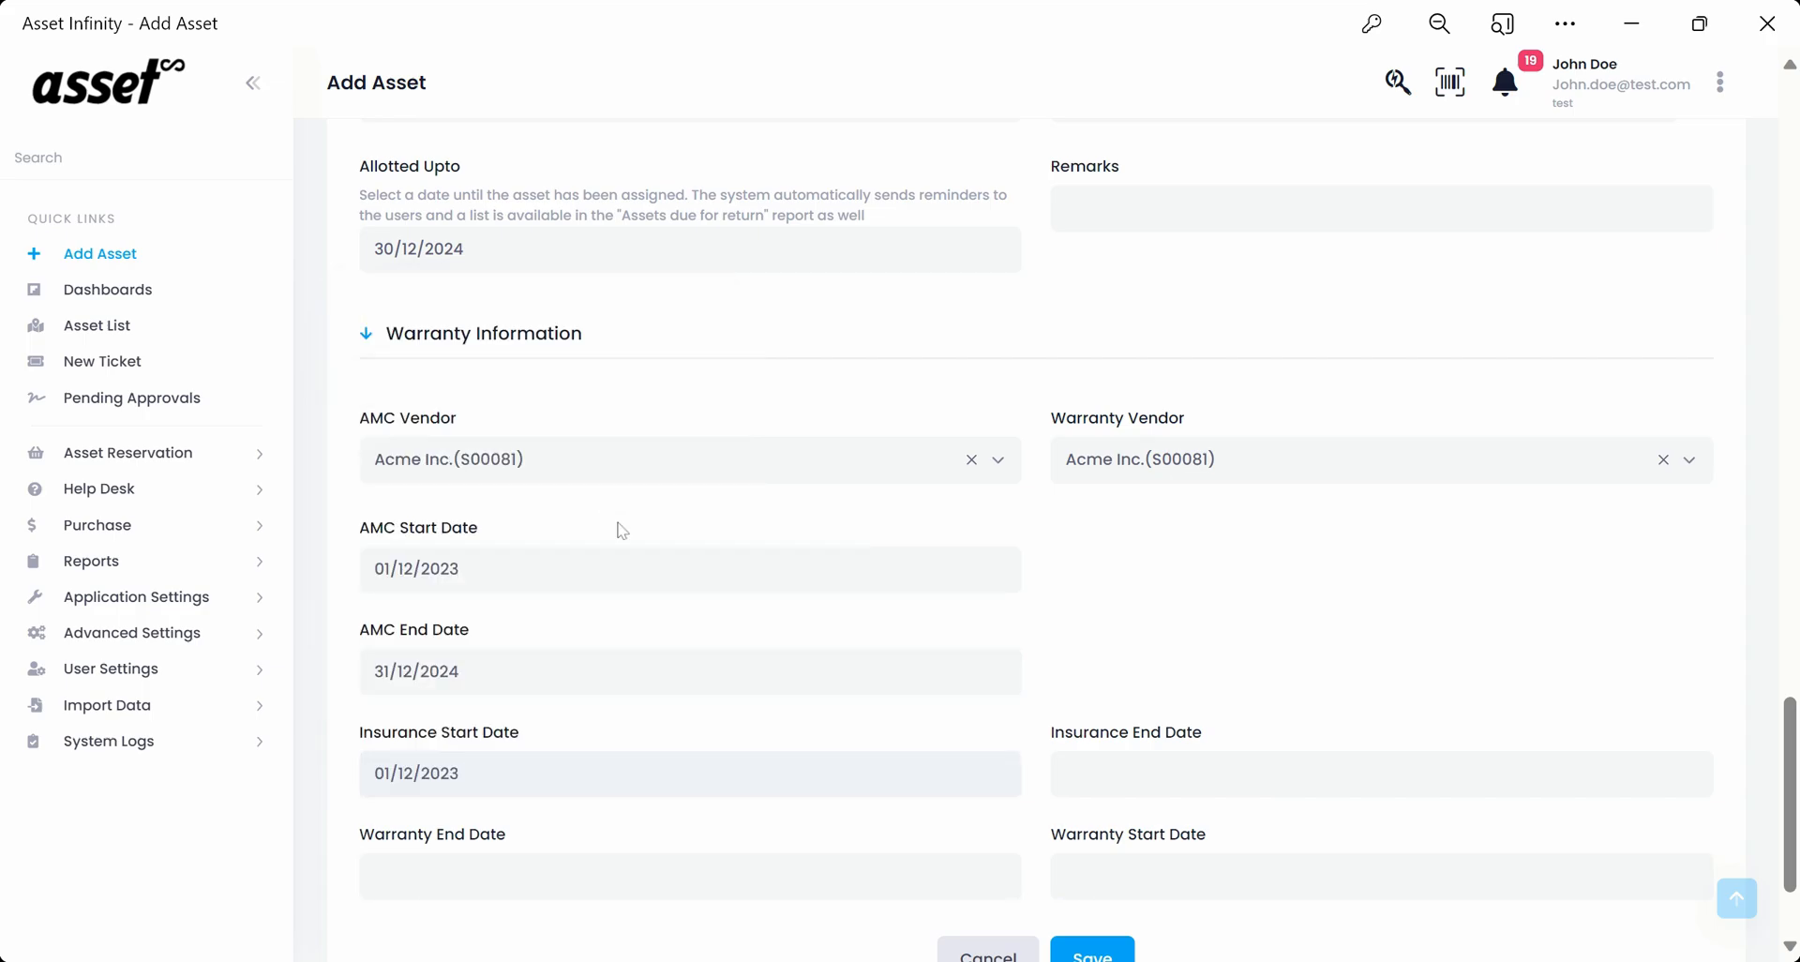
pyautogui.press('Tab')
pyautogui.click(1297, 435)
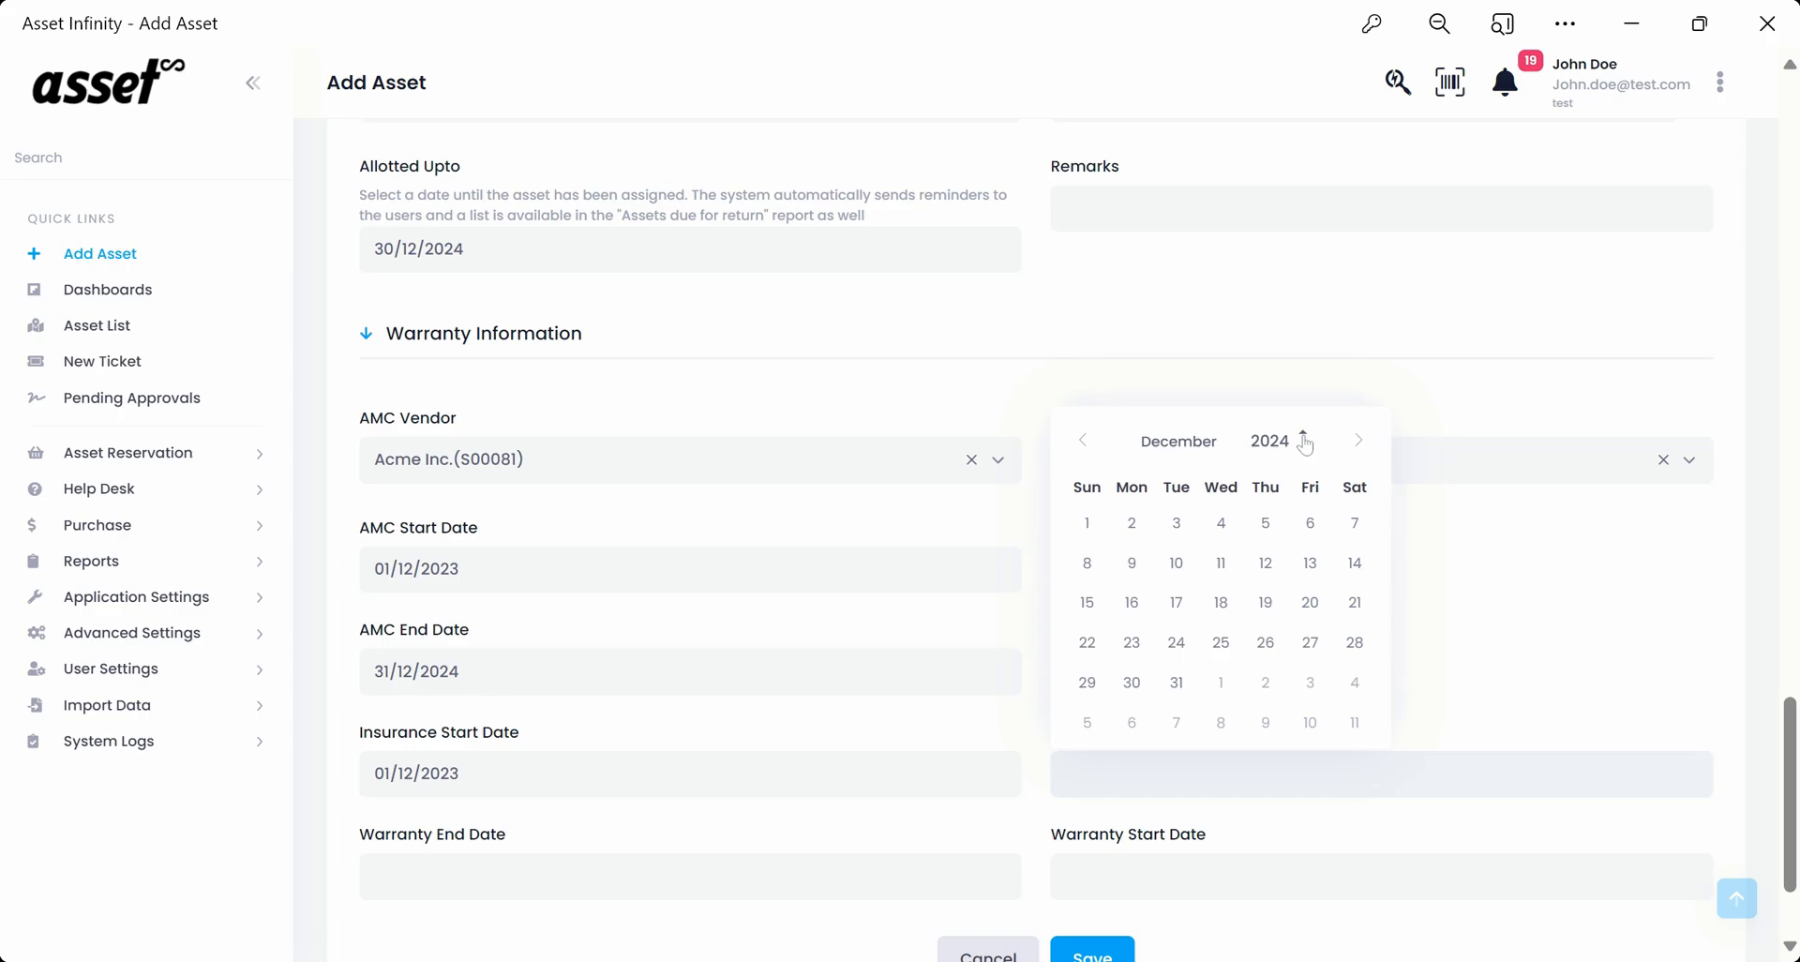
pyautogui.click(1177, 683)
# Step: Set the warranty period from 01/12/2023 to 31/12/2024 and submit the asset form
pyautogui.scroll(-2, 591, 797)
pyautogui.press('Tab')
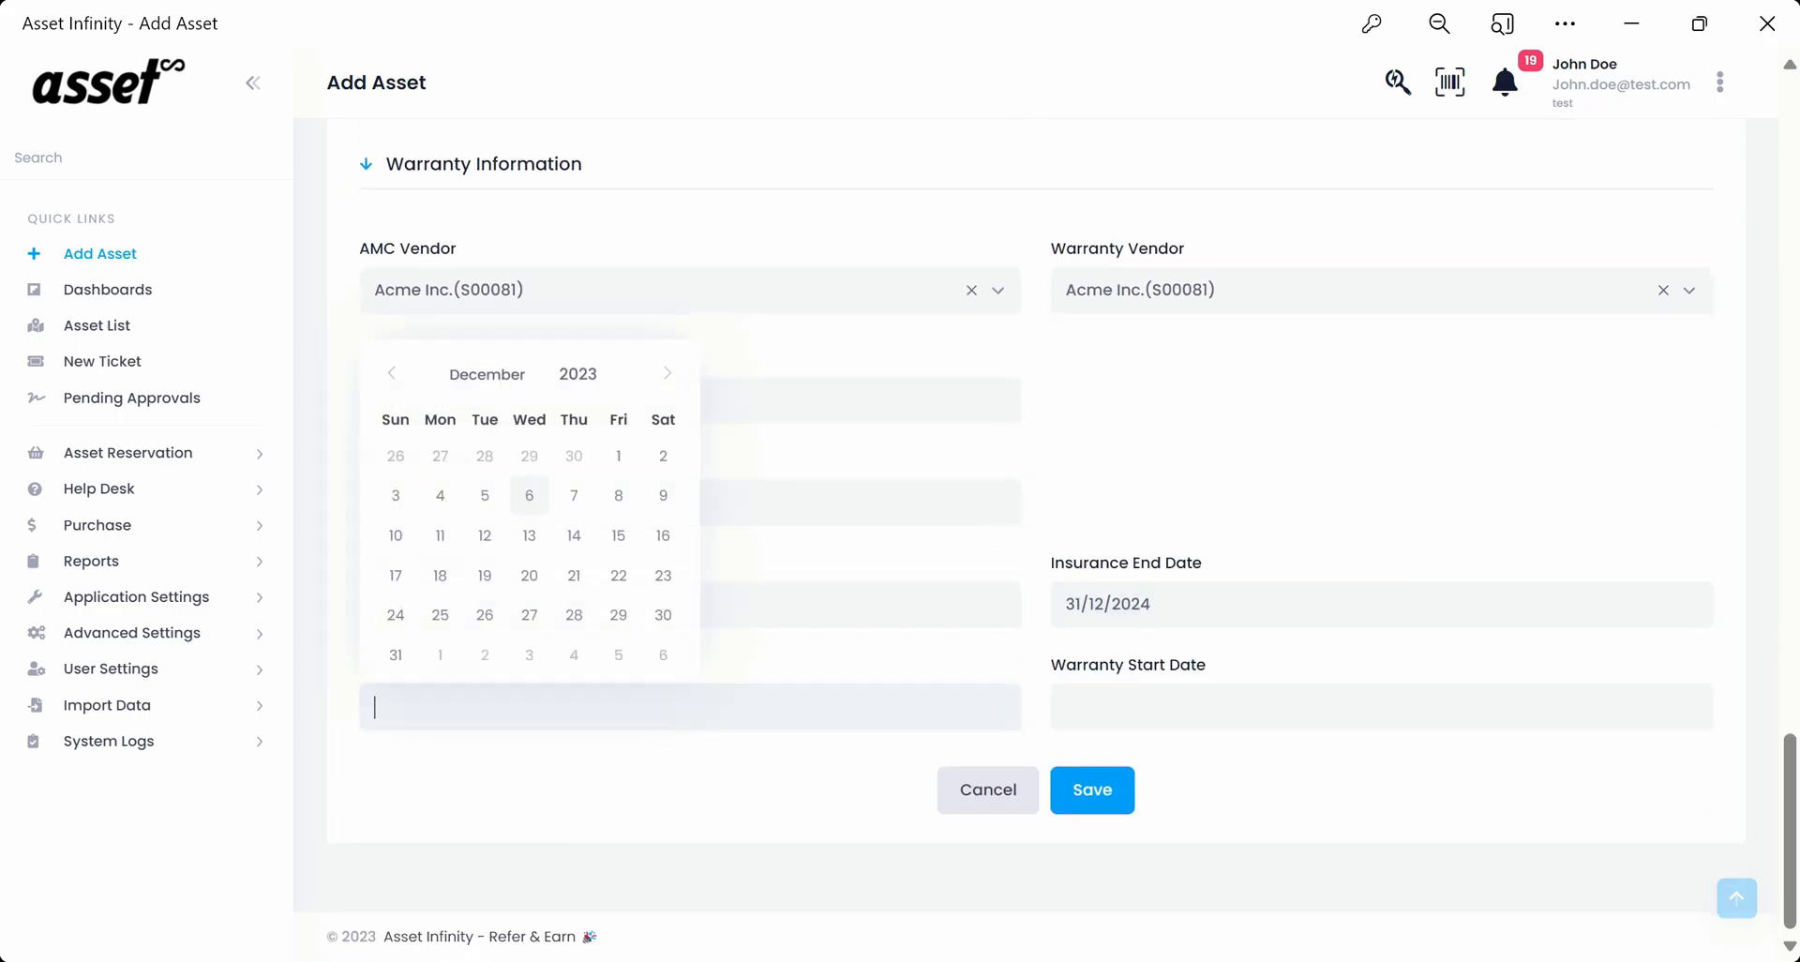
pyautogui.click(607, 368)
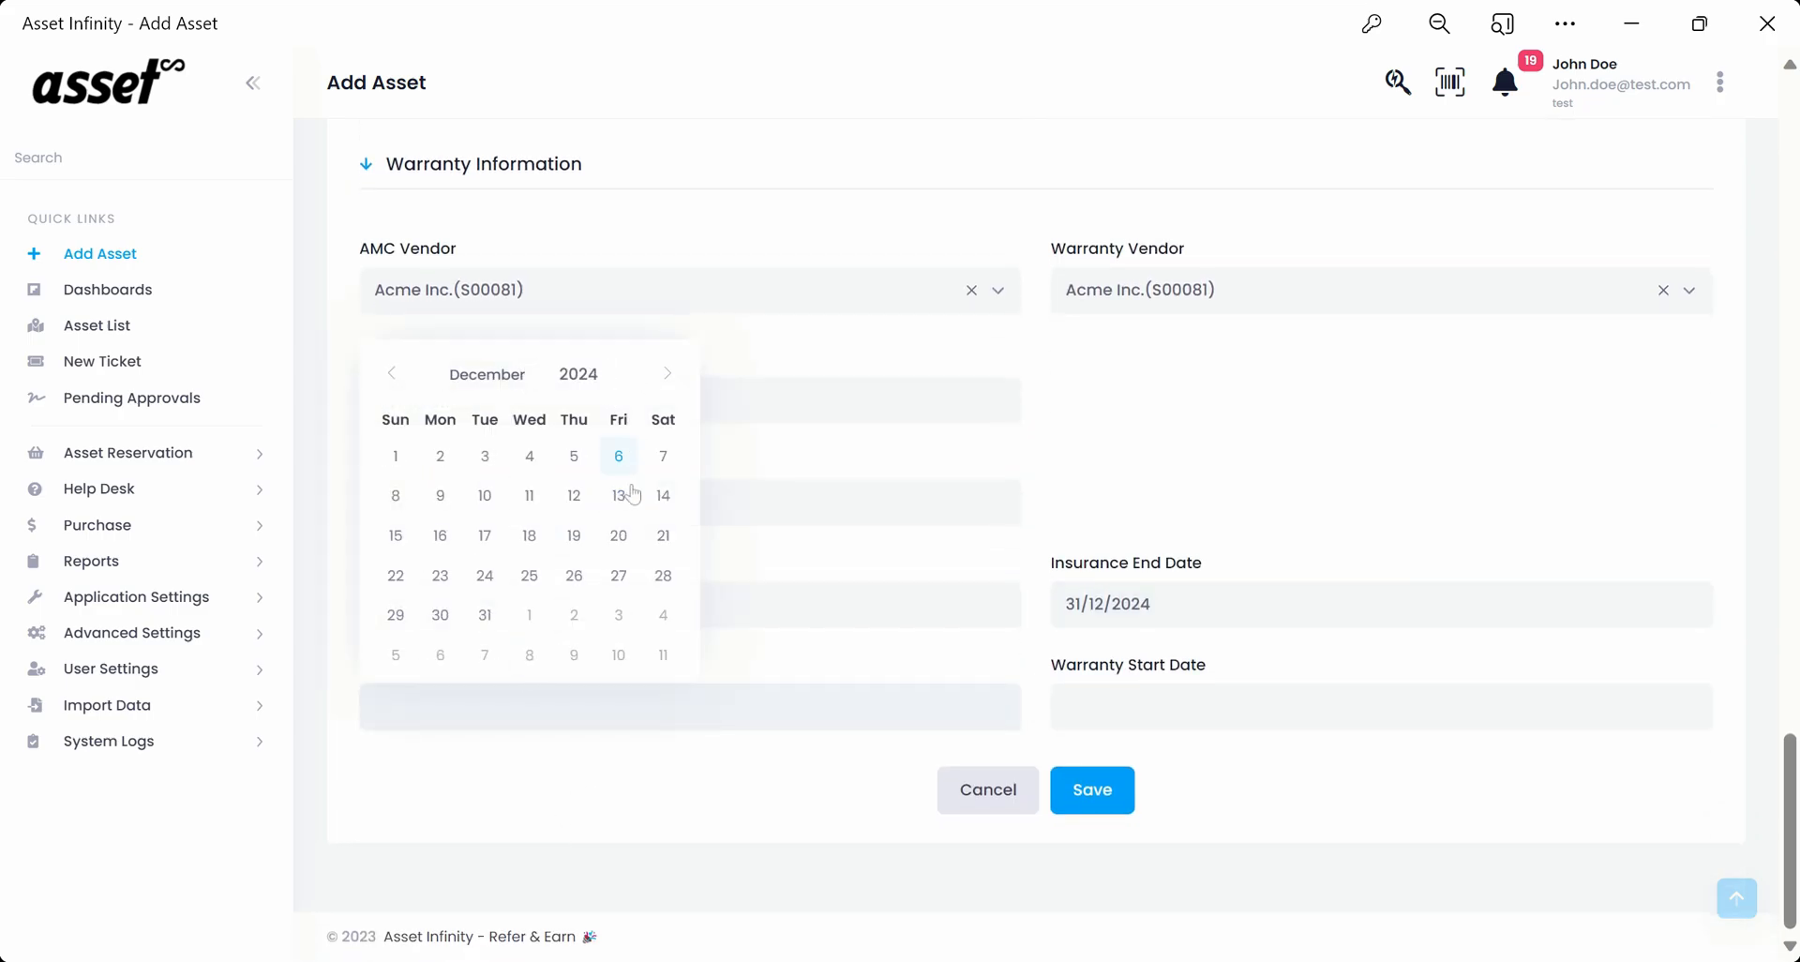
pyautogui.click(485, 615)
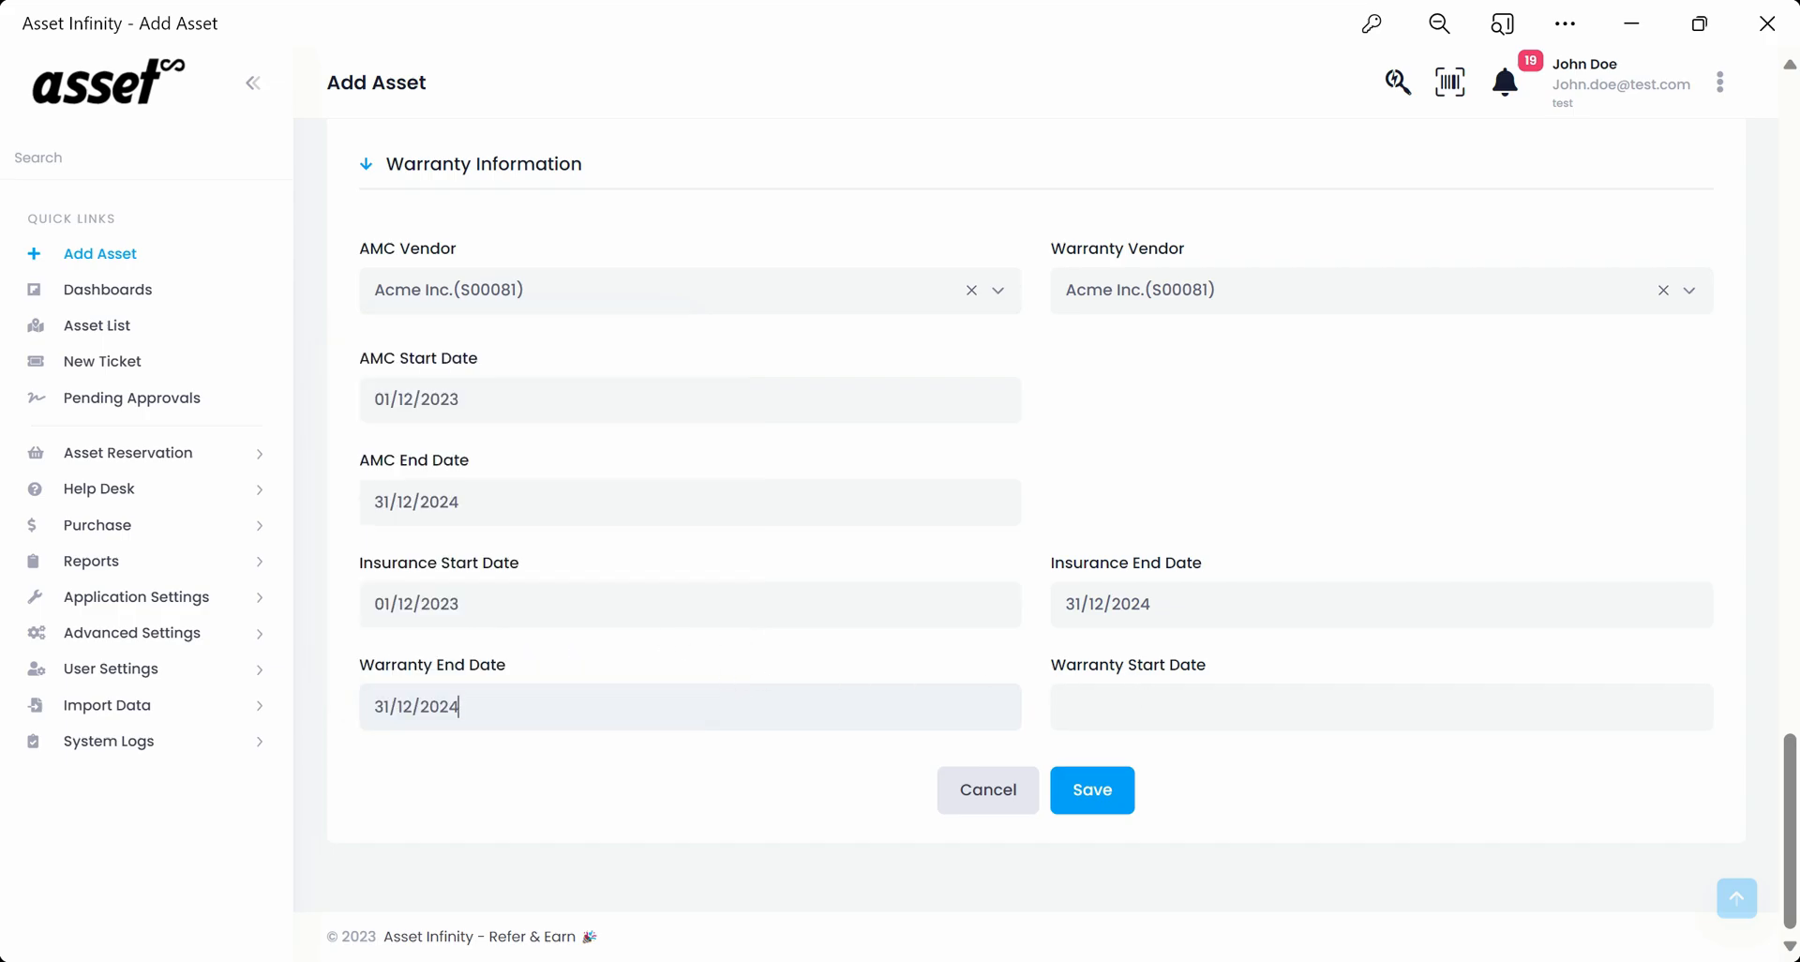
pyautogui.click(1165, 699)
pyautogui.click(1309, 456)
pyautogui.press('Return')
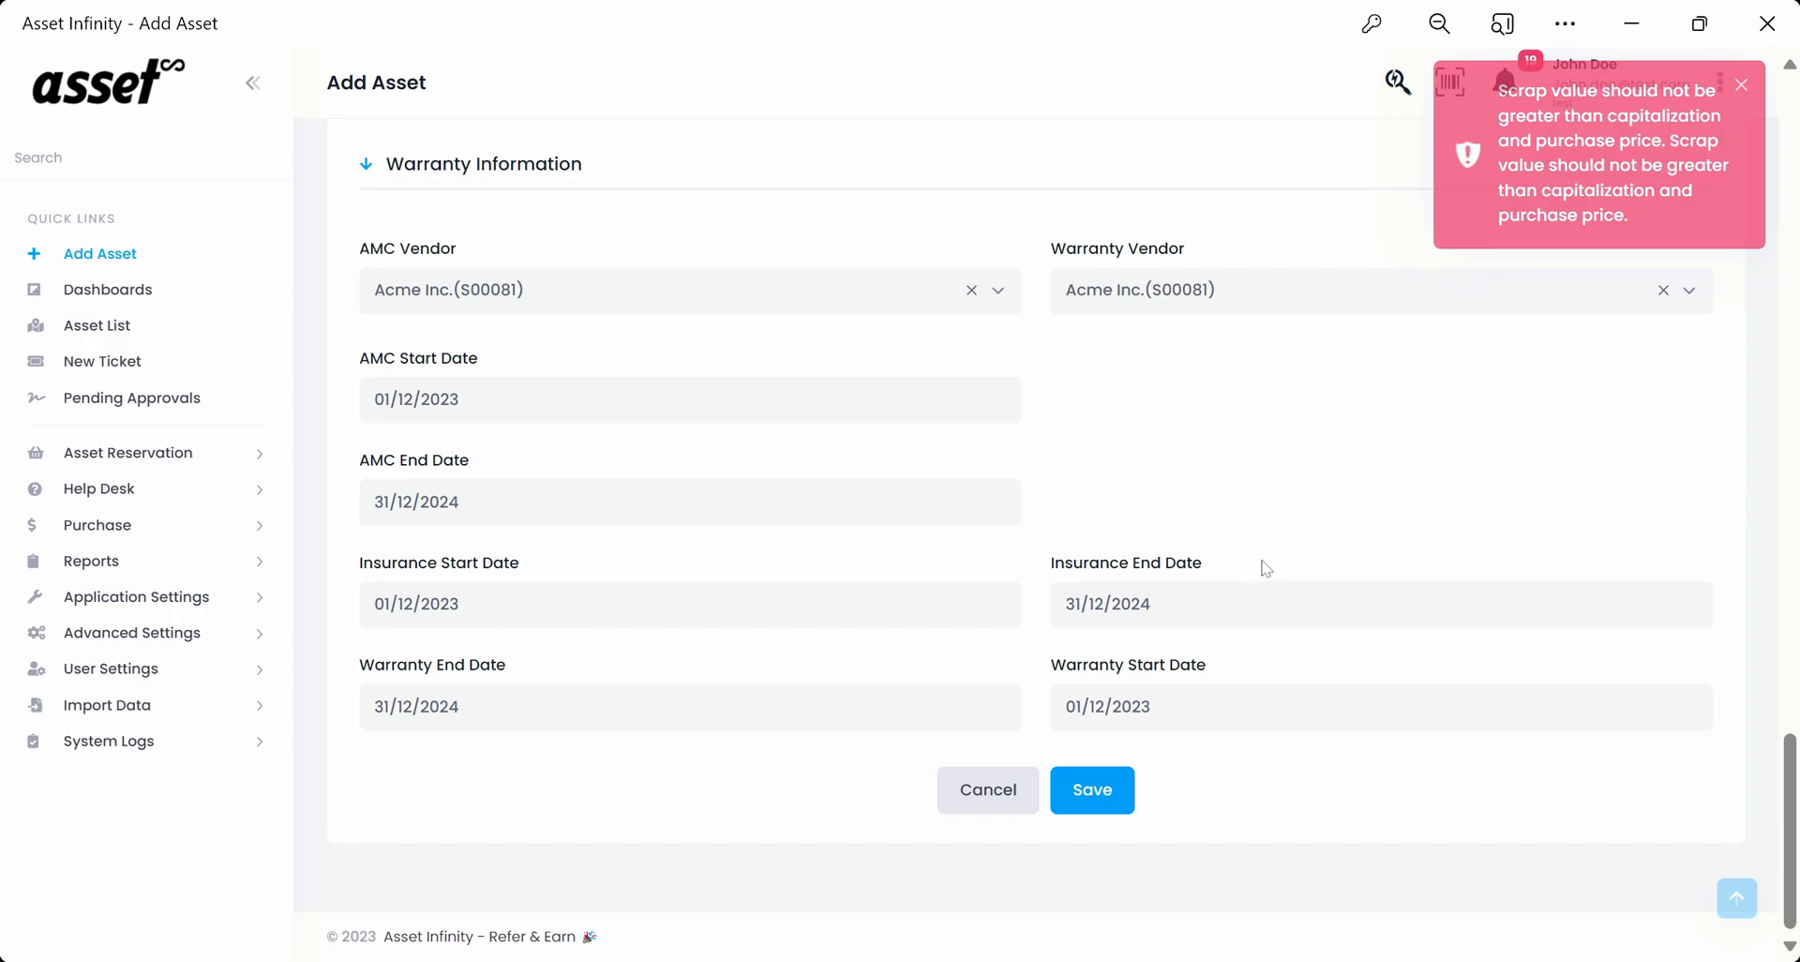
# Step: Replace the scrap value 2000 with 90, then save the HP Laptop asset
pyautogui.scroll(3, 1032, 603)
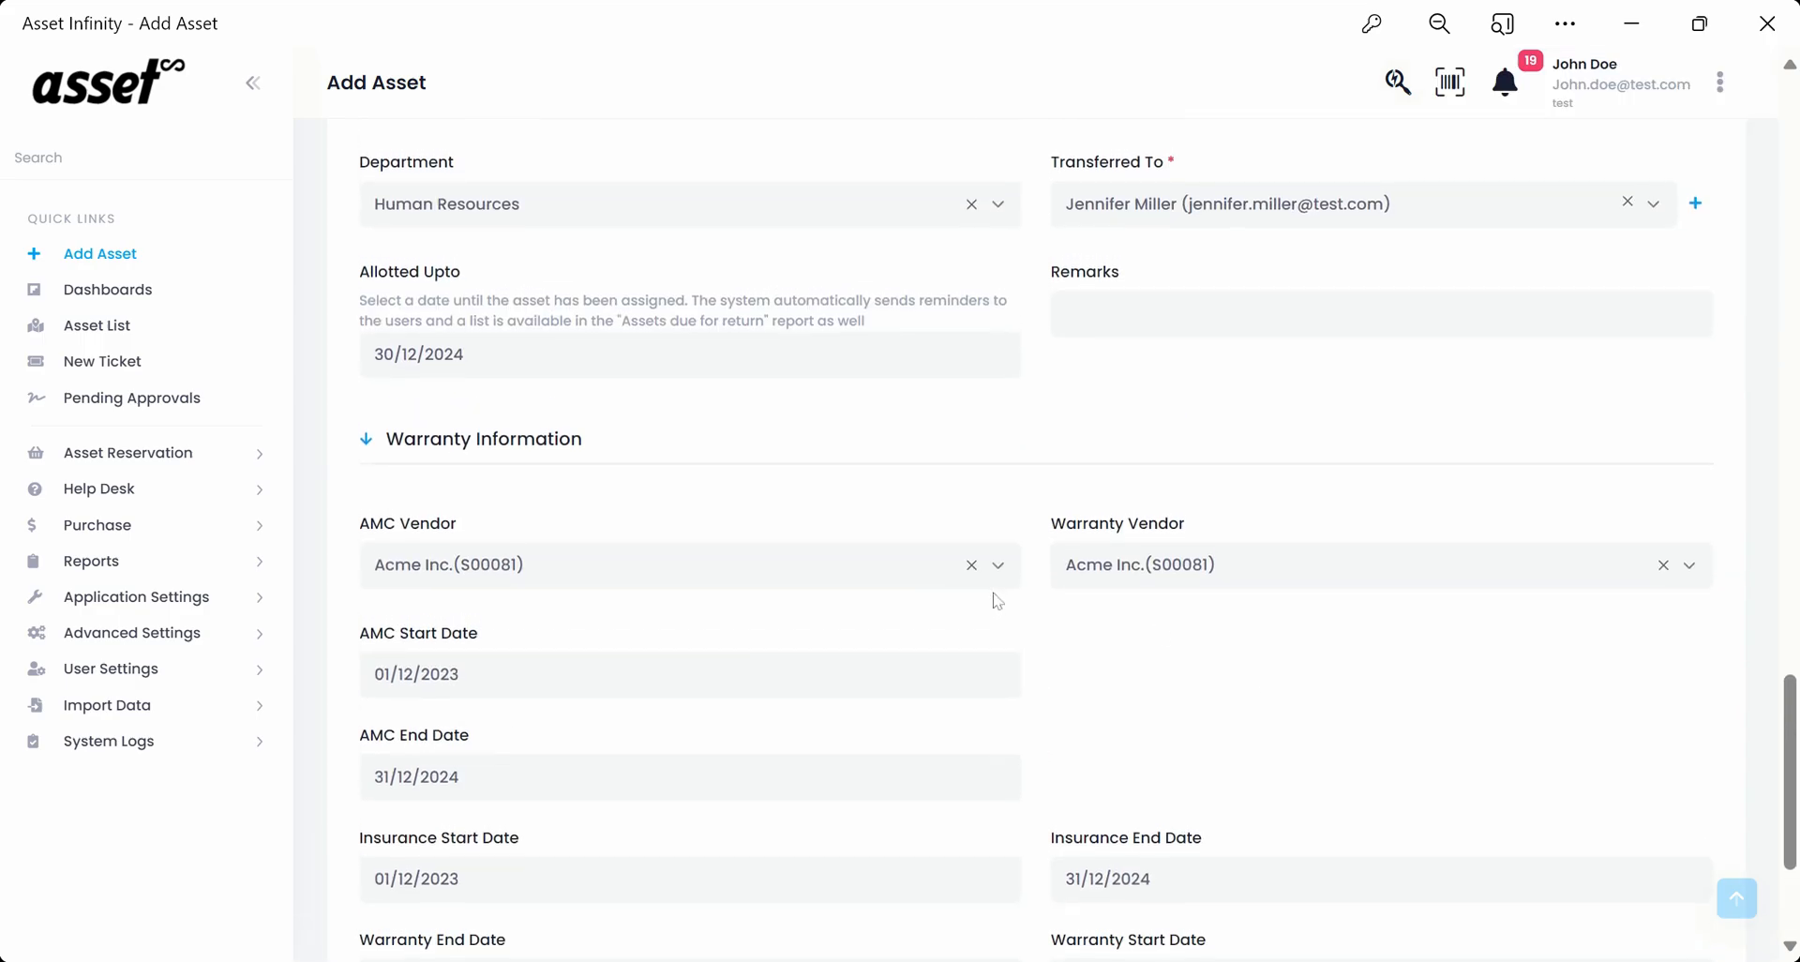
pyautogui.scroll(7, 998, 601)
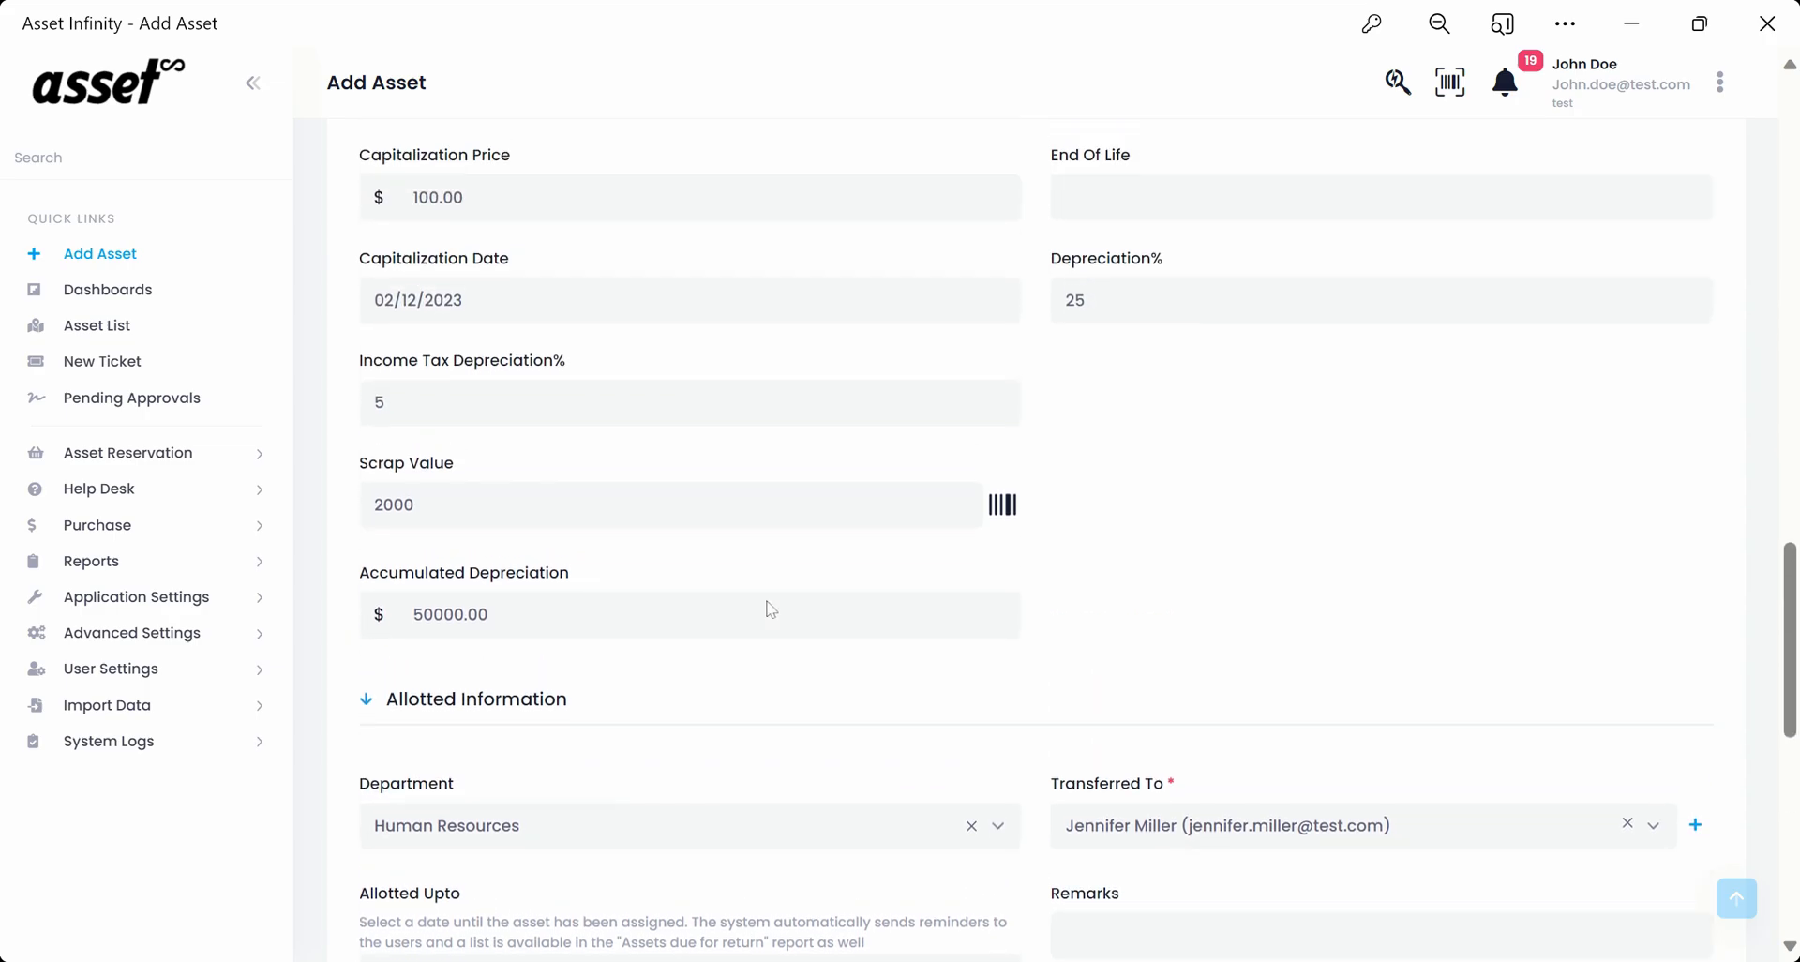
pyautogui.scroll(1, 770, 609)
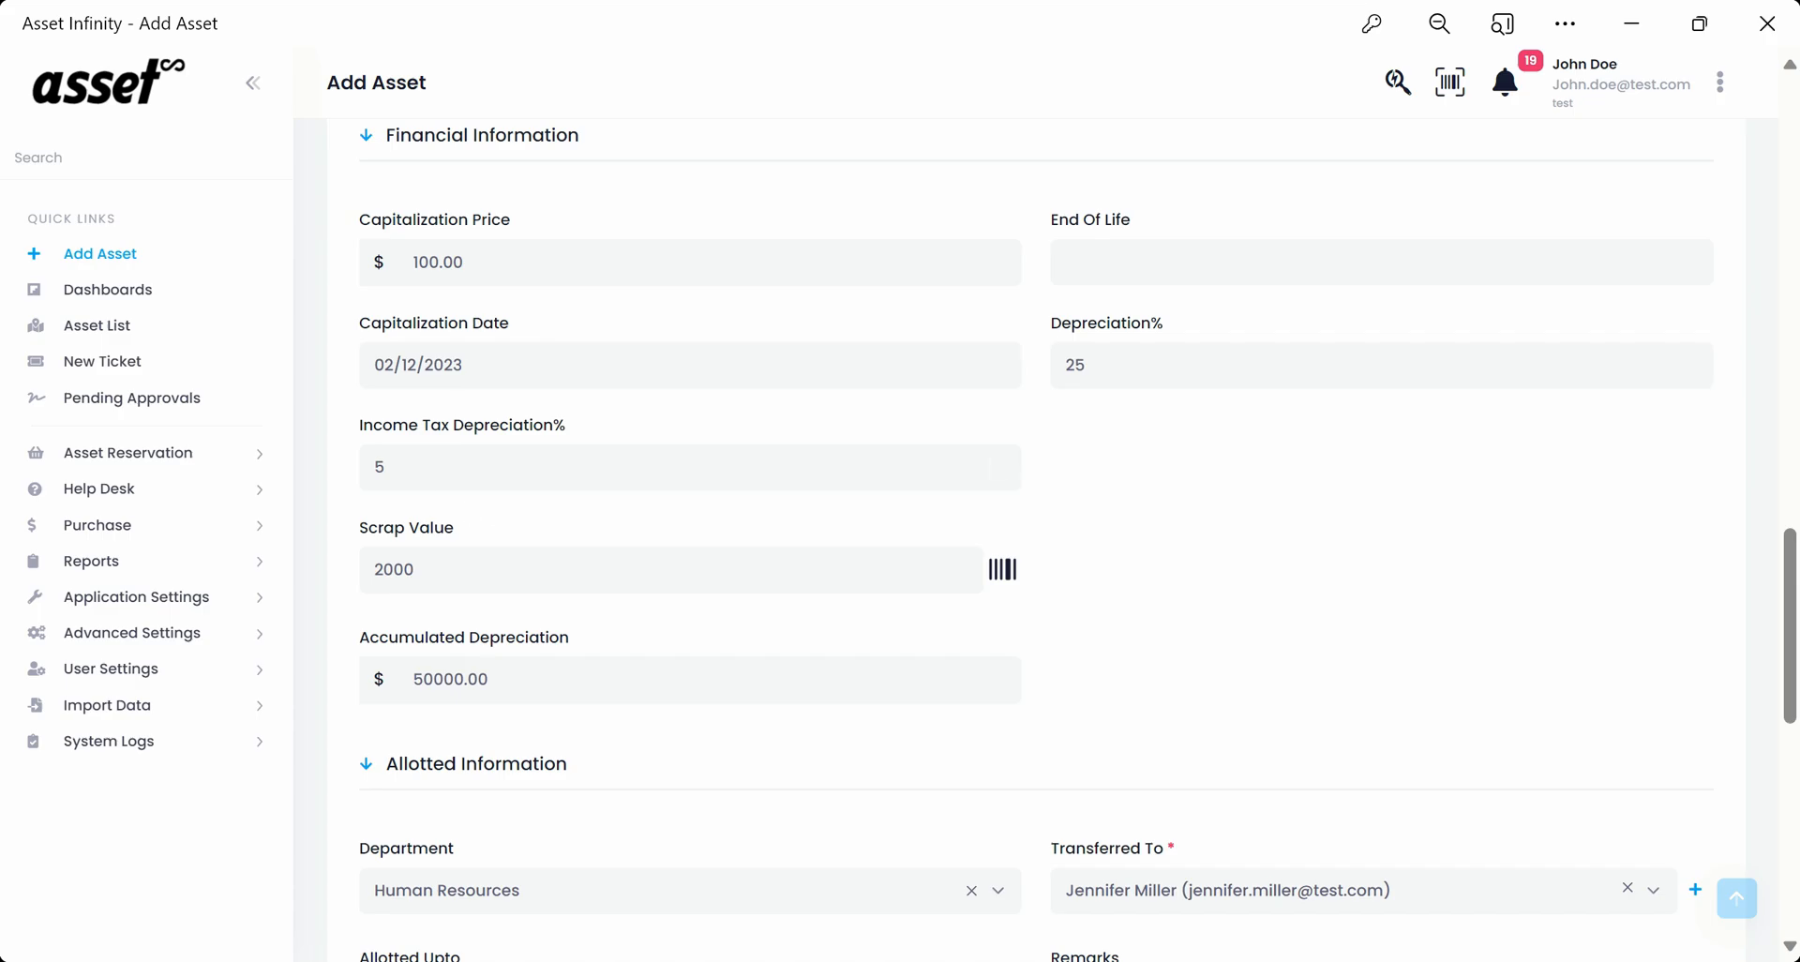
pyautogui.moveTo(418, 569); pyautogui.dragTo(349, 571)
pyautogui.write('90')
pyautogui.scroll(-5, 984, 436)
pyautogui.scroll(-4, 986, 438)
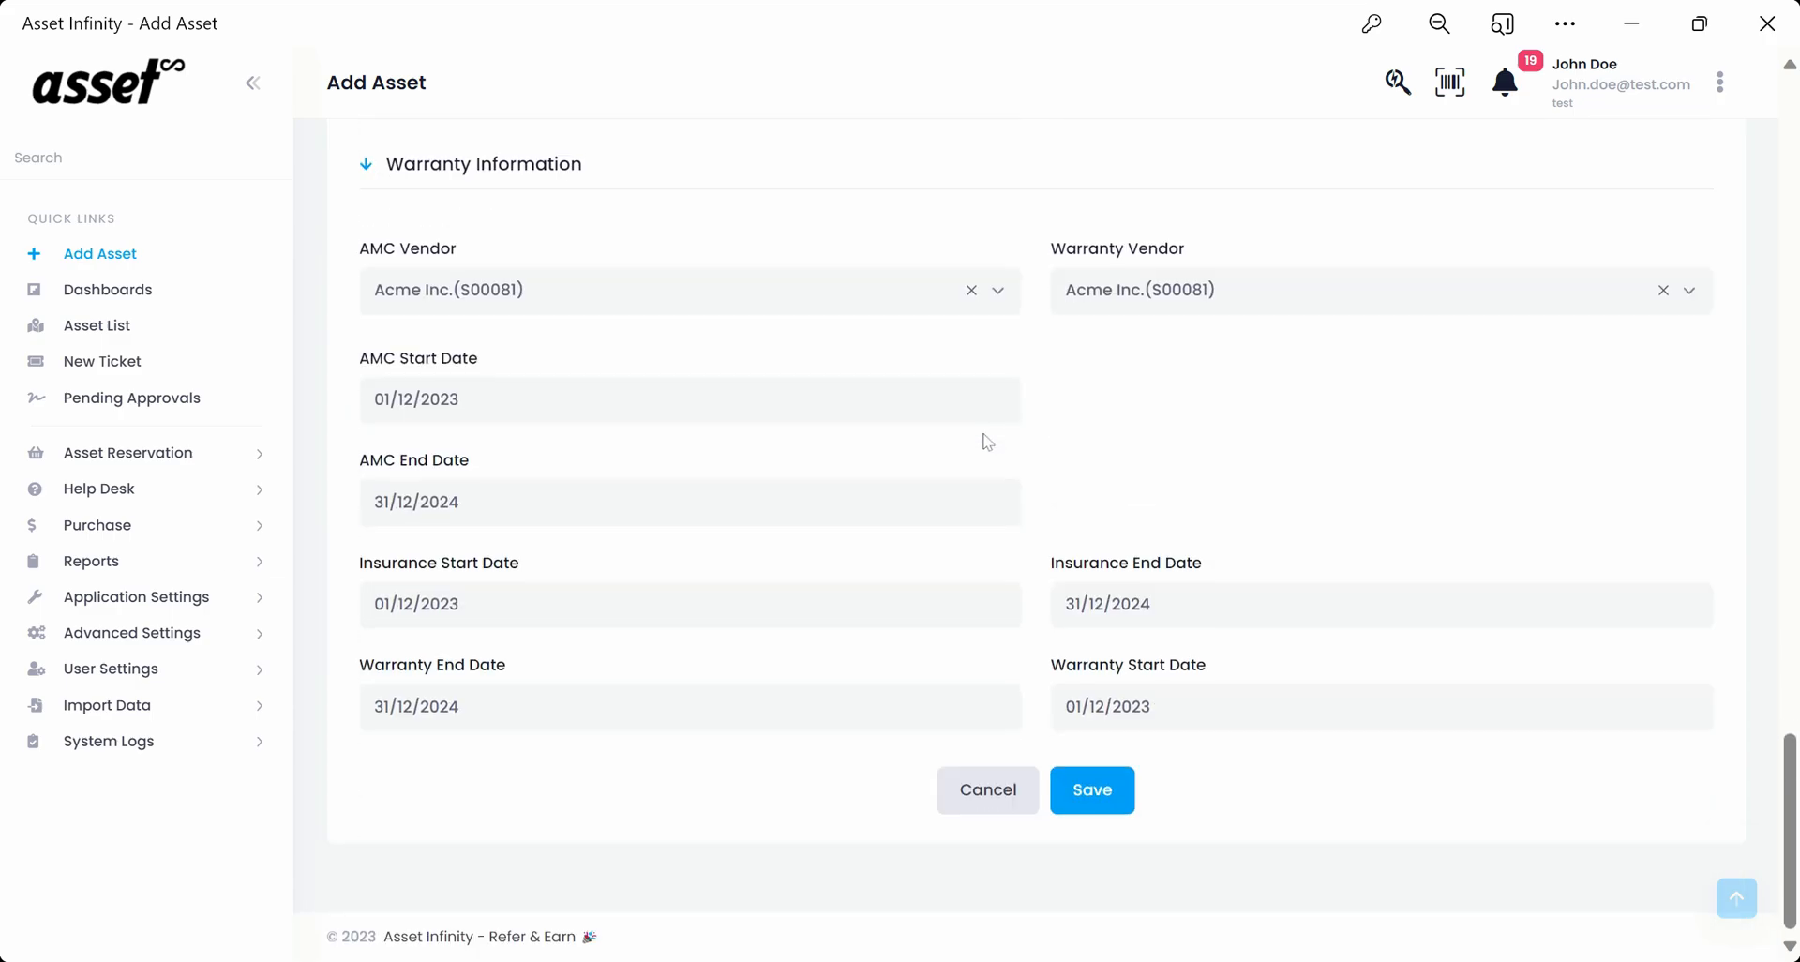
pyautogui.click(1092, 790)
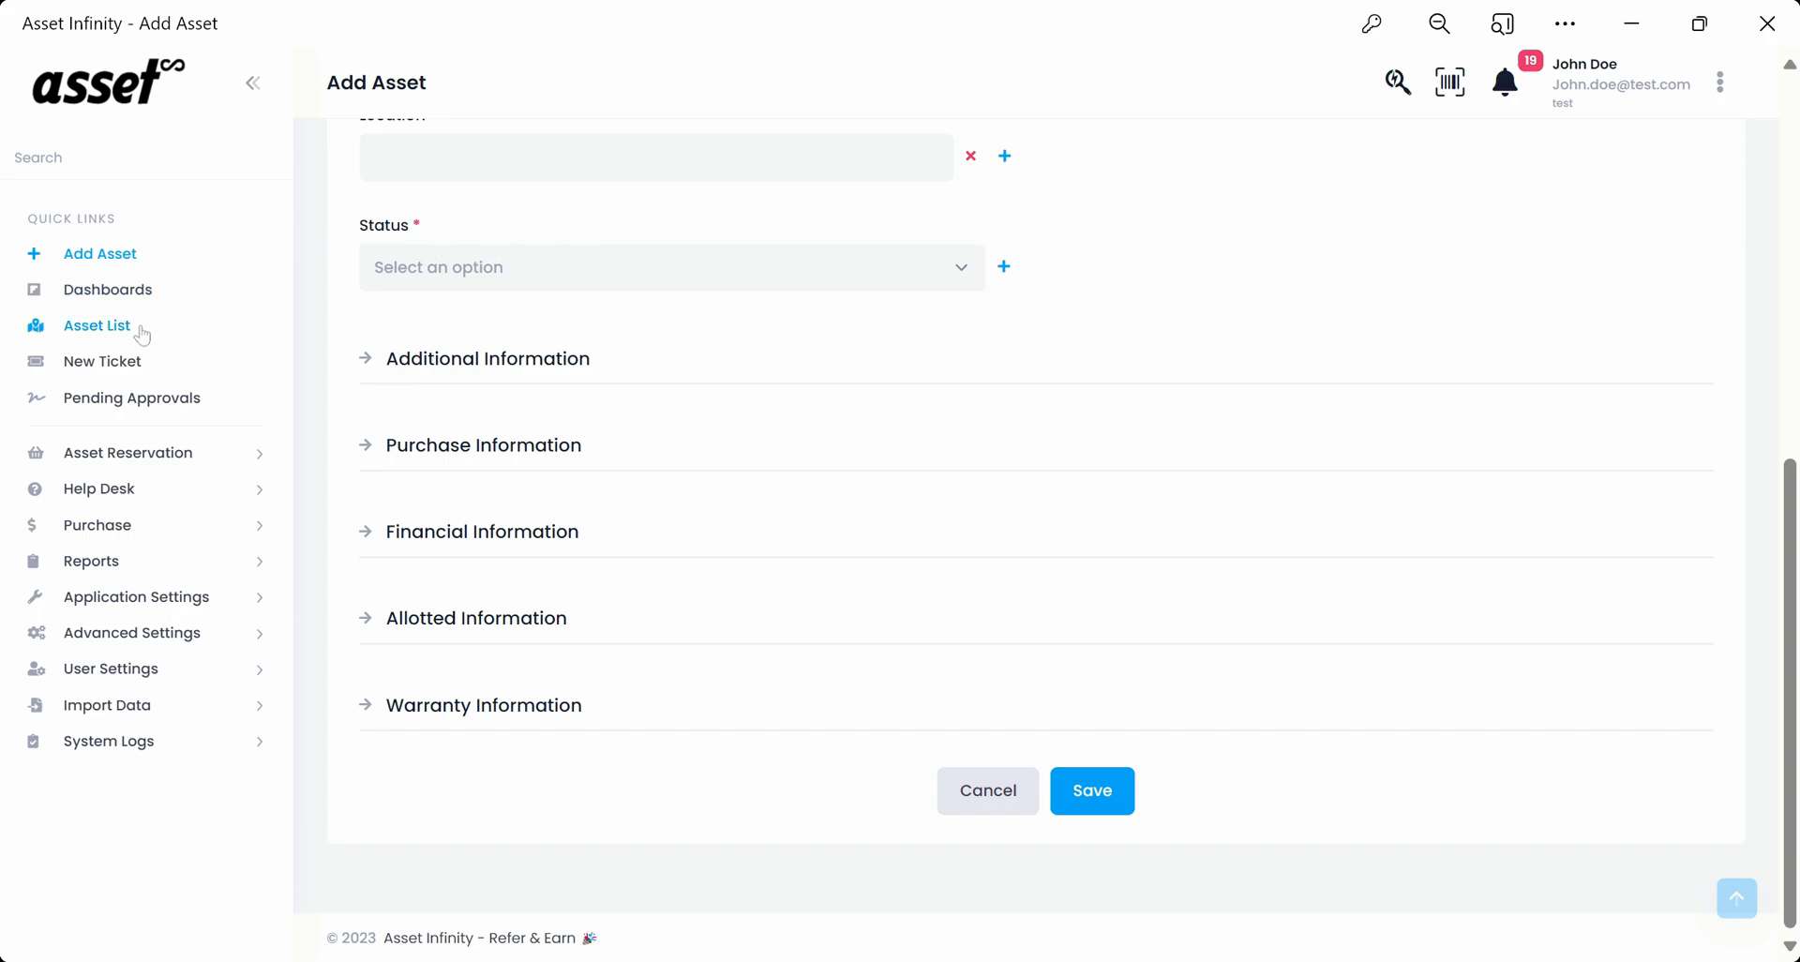
# Step: In the Asset List, select the new HP Laptop row and view its In Use status
pyautogui.click(97, 325)
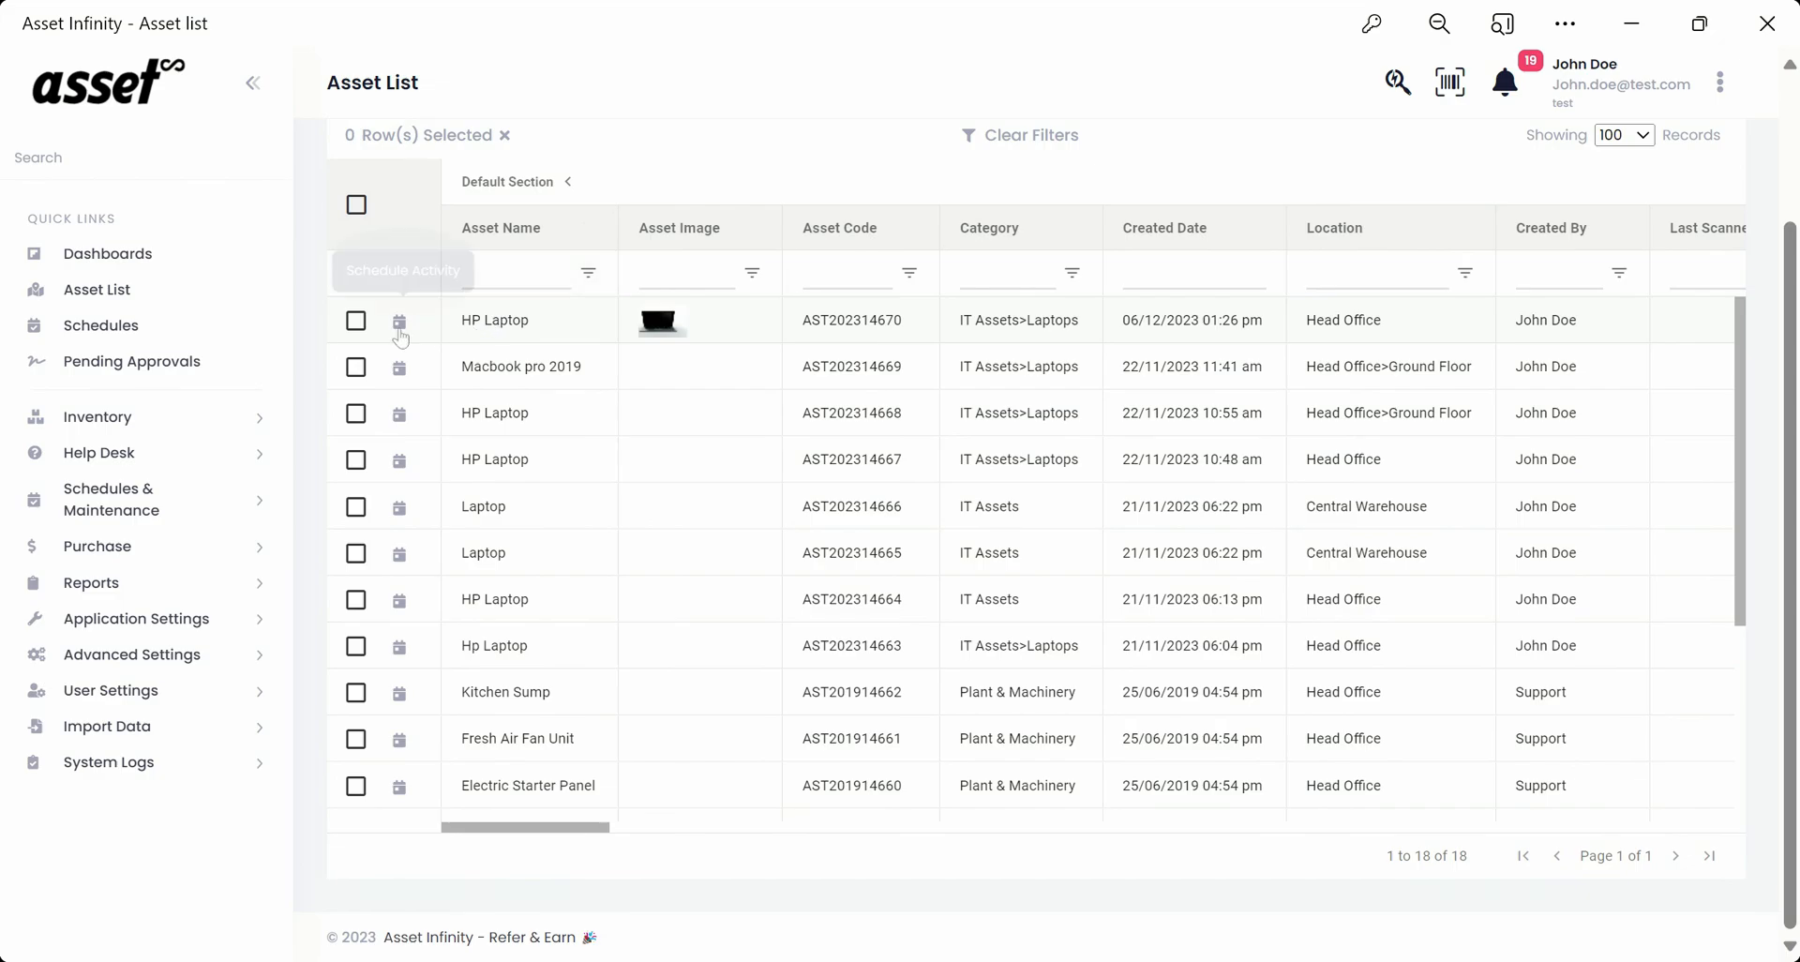
pyautogui.click(356, 321)
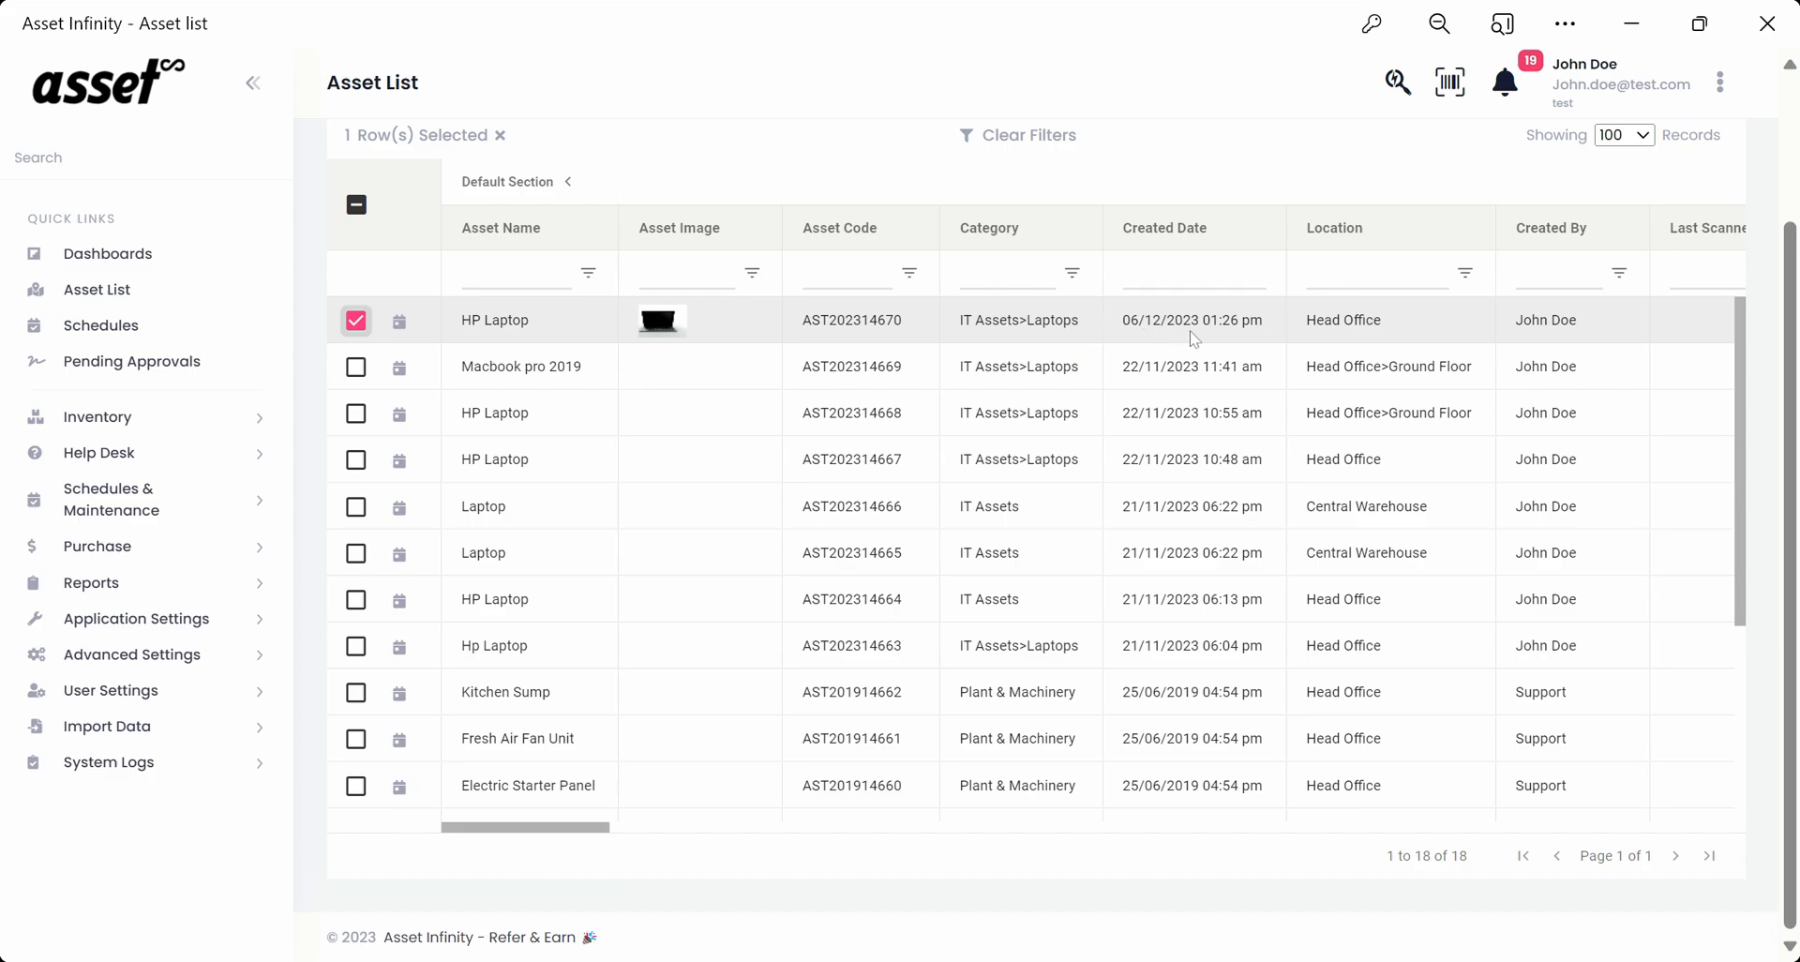
pyautogui.hscroll(5, 1378, 339)
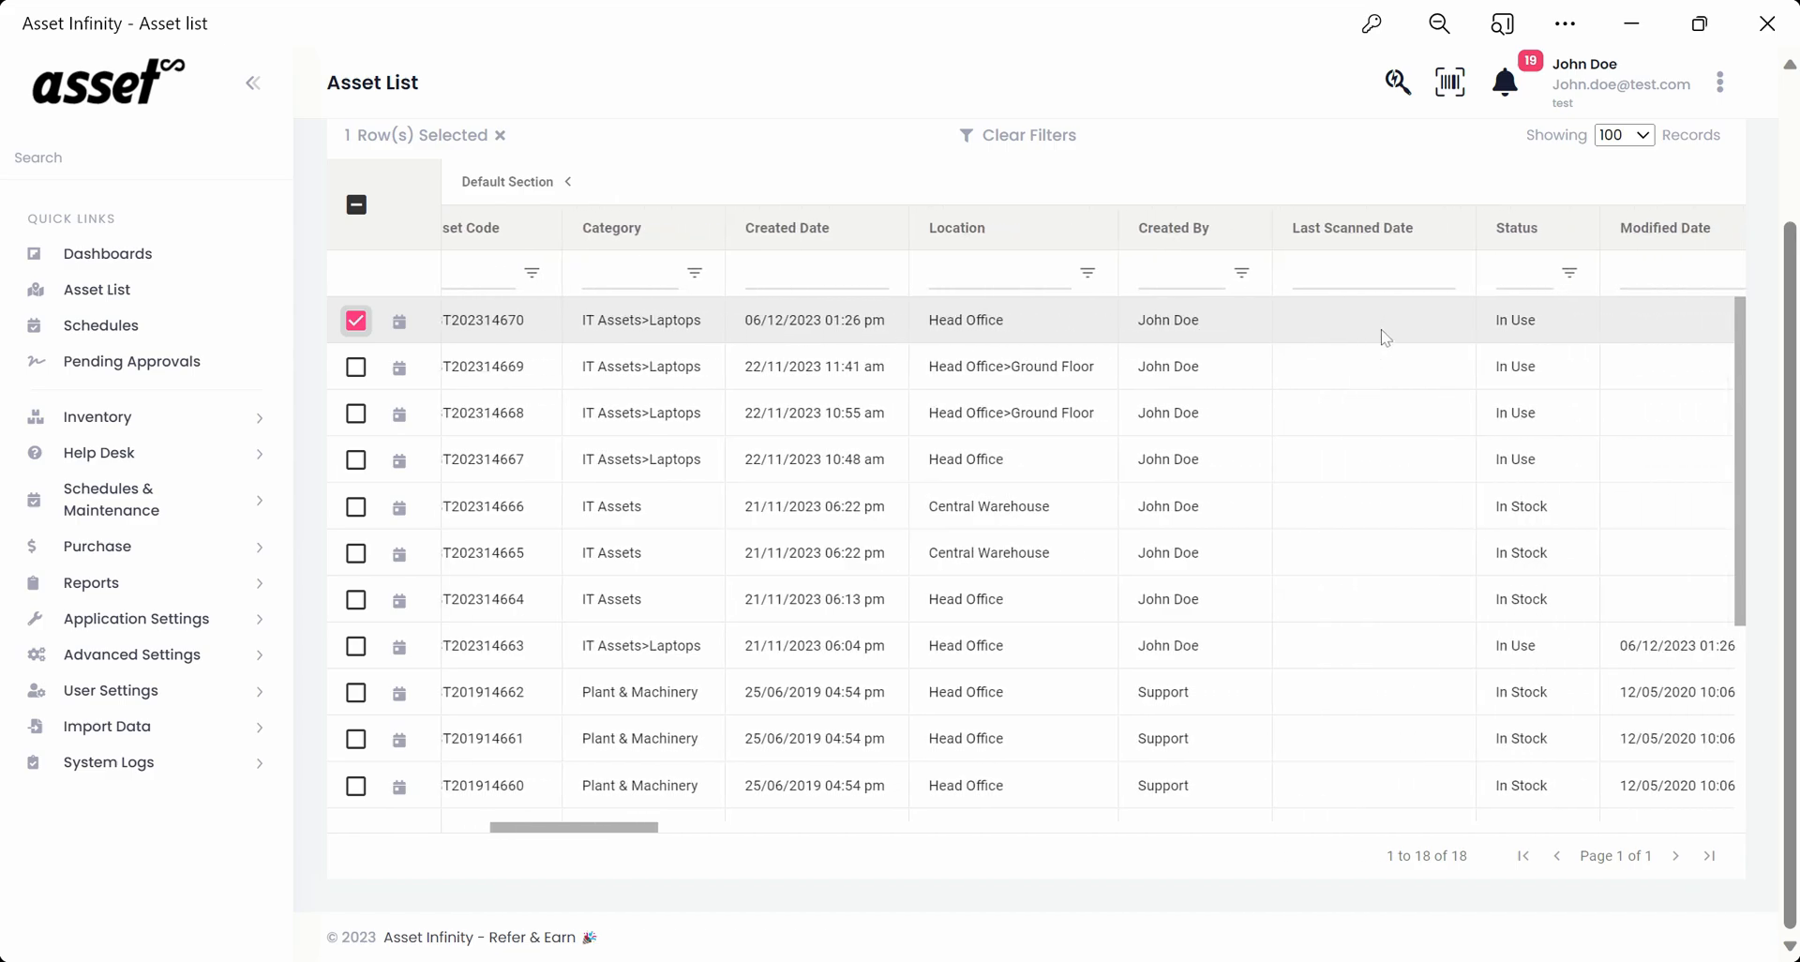
pyautogui.hscroll(3, 1385, 337)
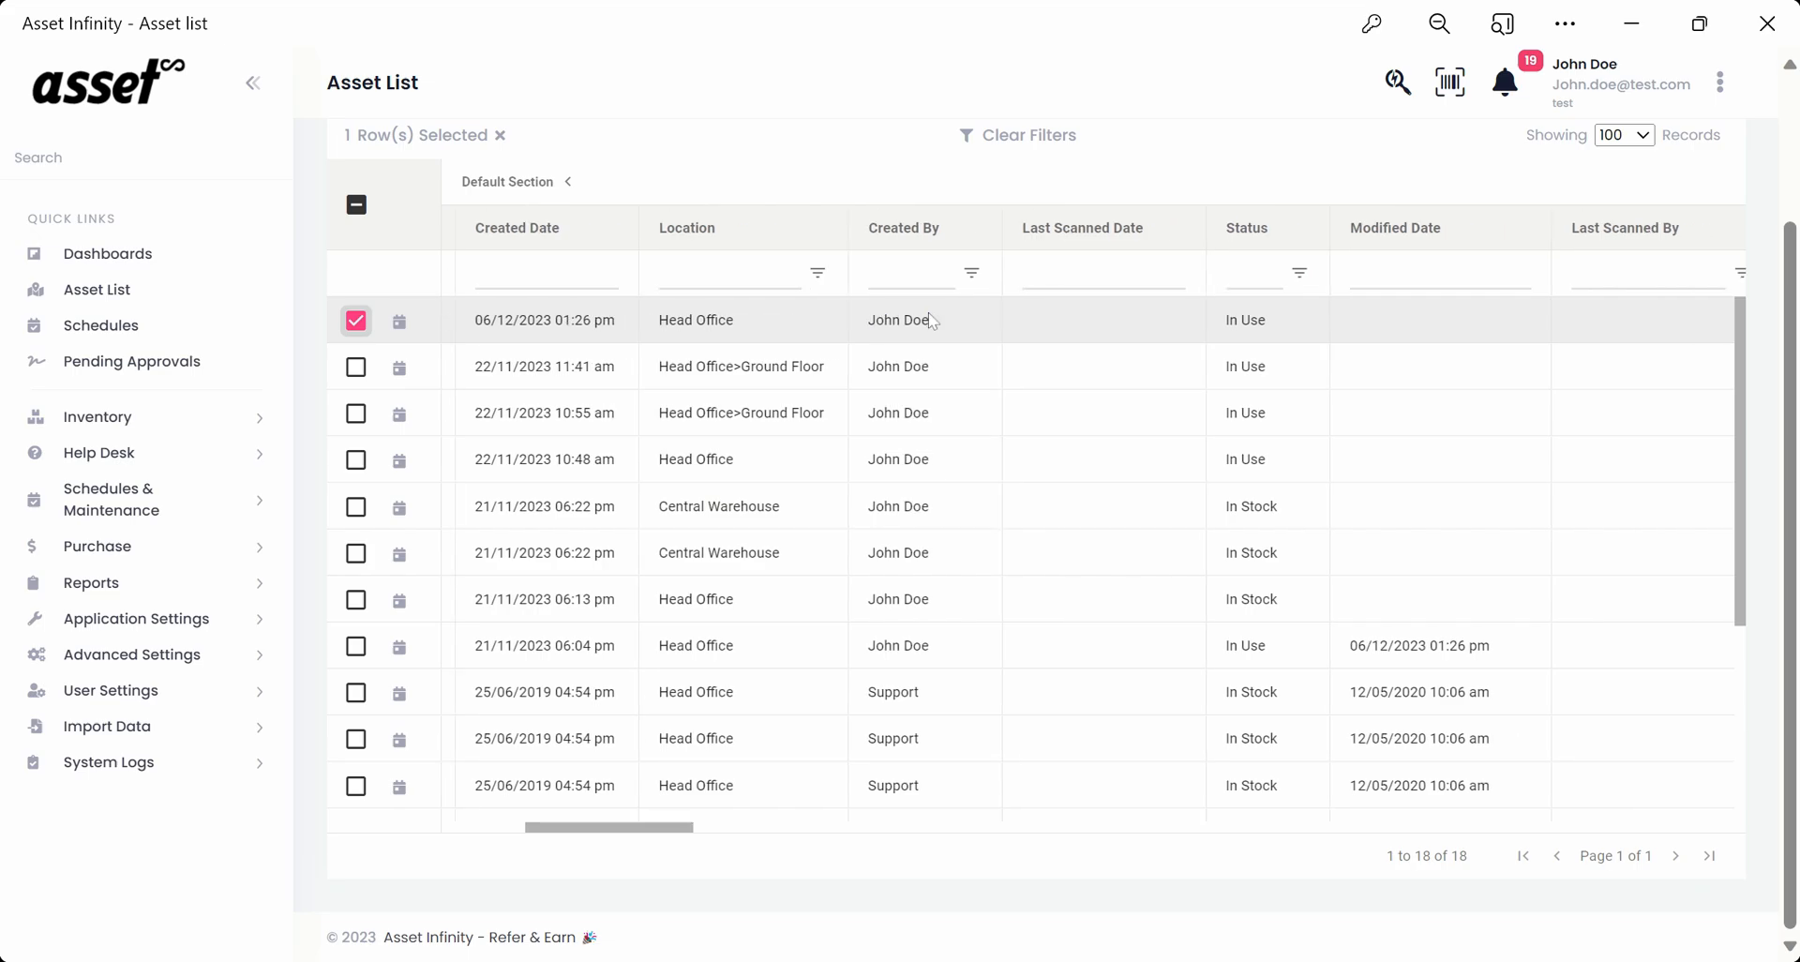